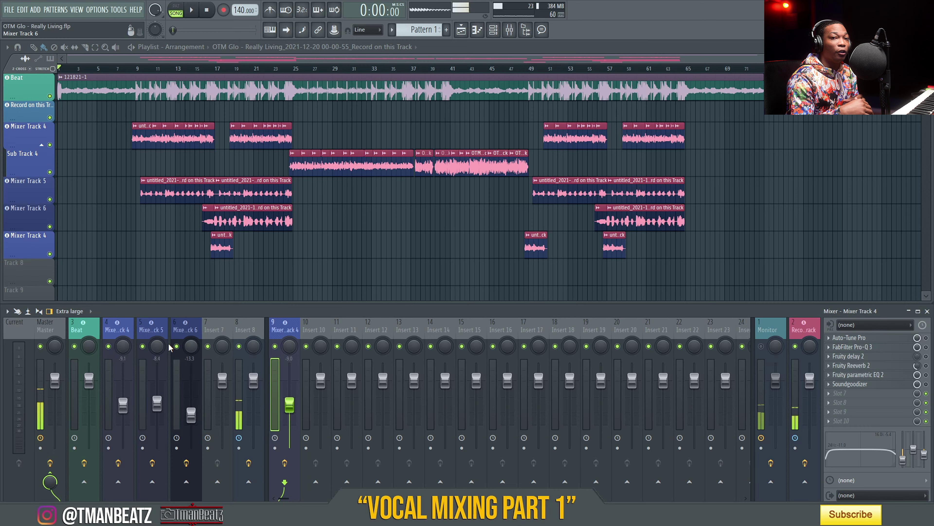
# Play the song's vocal section from just before bar 9 to hear the current sound
pyautogui.click(125, 65)
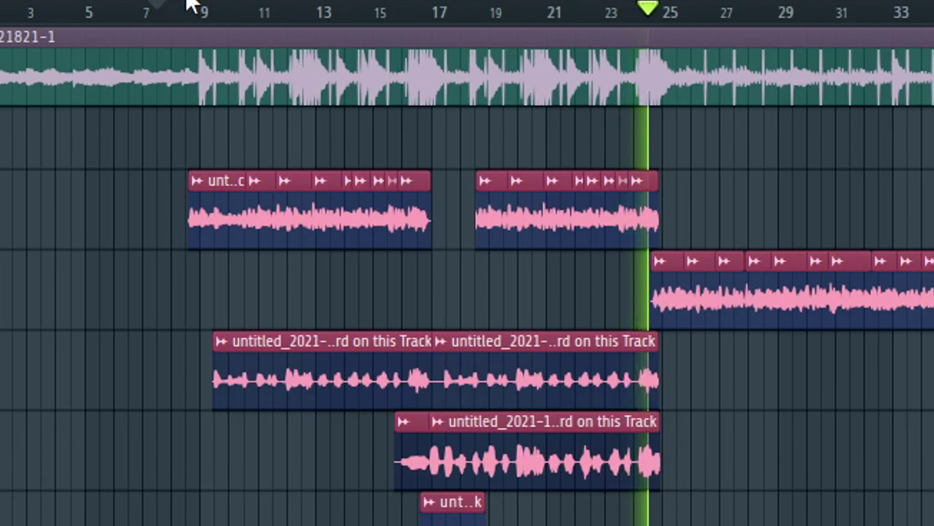
pyautogui.click(187, 3)
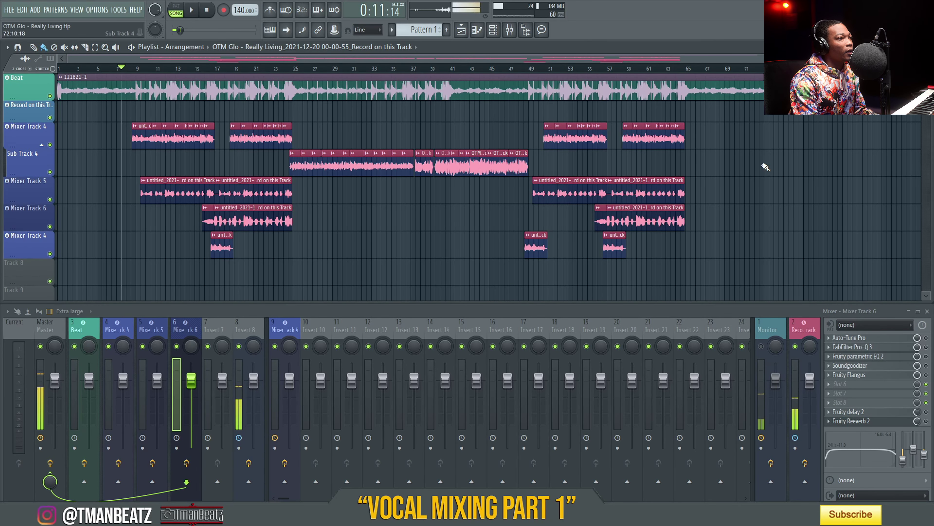
pyautogui.click(805, 329)
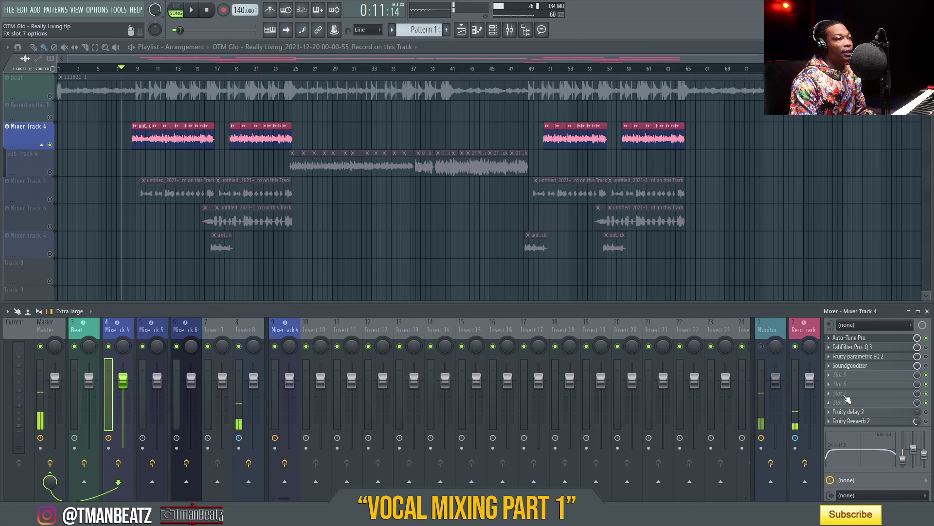
# Open the FabFilter Pro-Q 3 on Mixer Track 4 and reset its curve to the Vocal preset
pyautogui.click(873, 353)
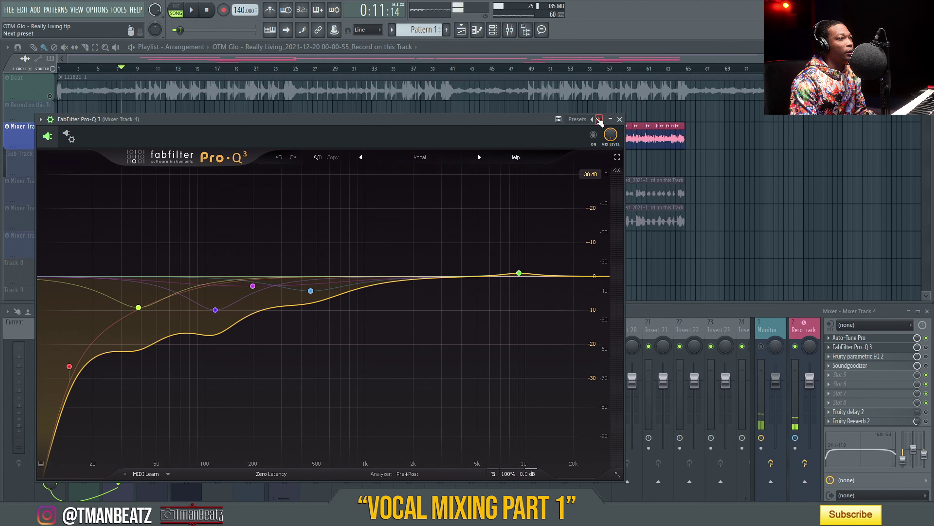
pyautogui.click(905, 347)
# Open Auto-Tune Pro on Mixer Track 4 and choose the Bass Inst input type
pyautogui.click(908, 345)
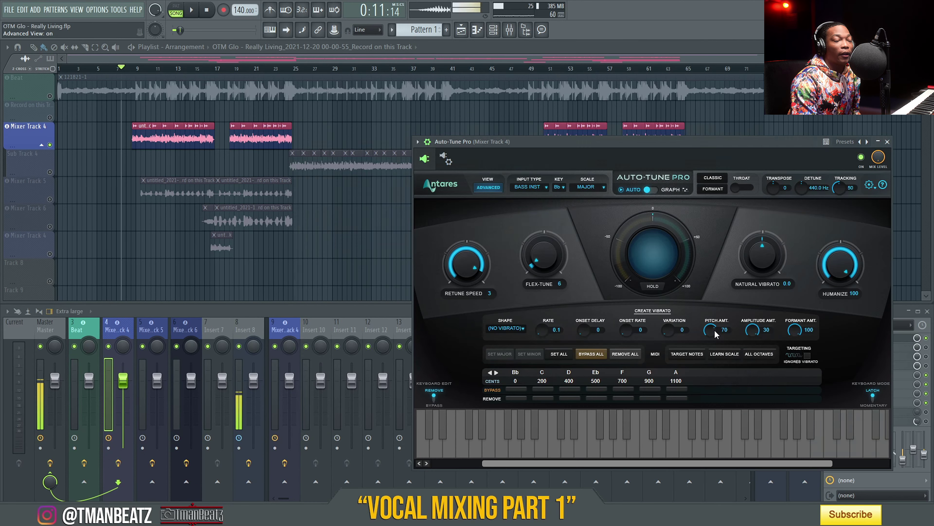
pyautogui.moveTo(673, 139); pyautogui.dragTo(565, 138)
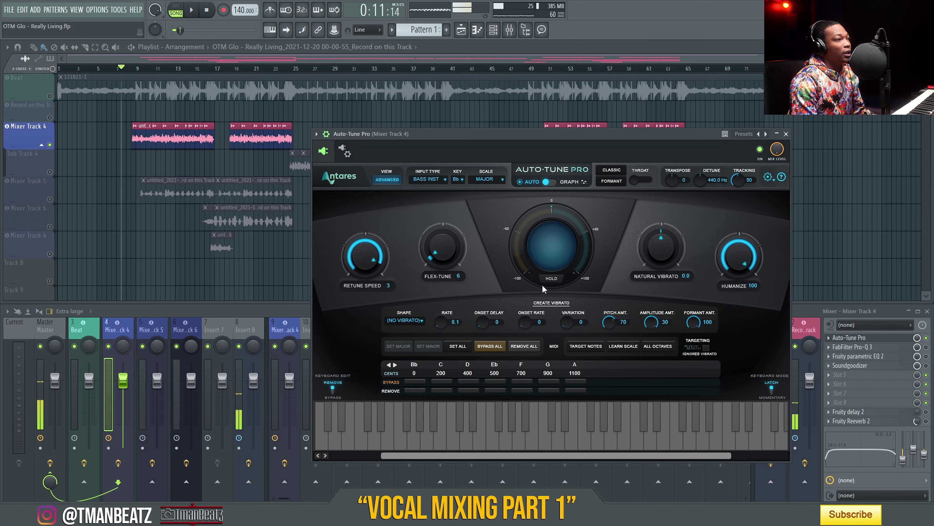
pyautogui.click(434, 183)
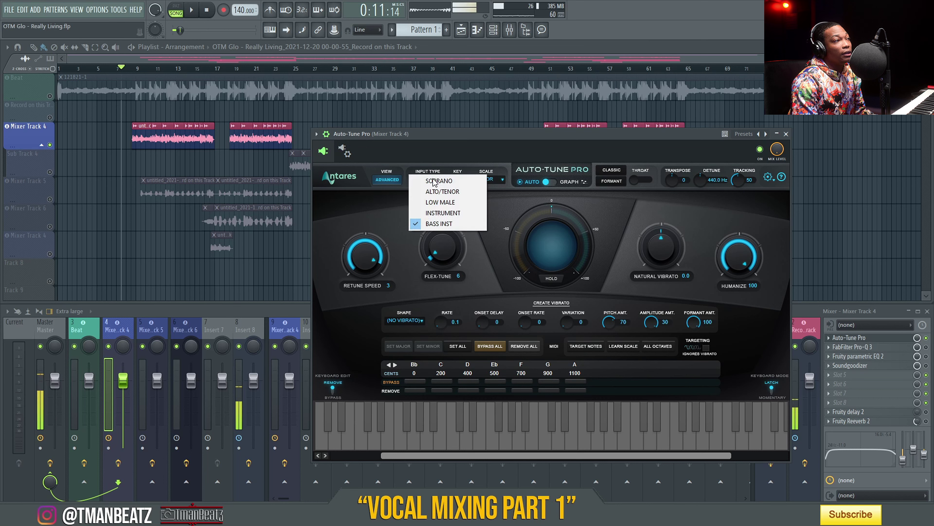
pyautogui.click(439, 224)
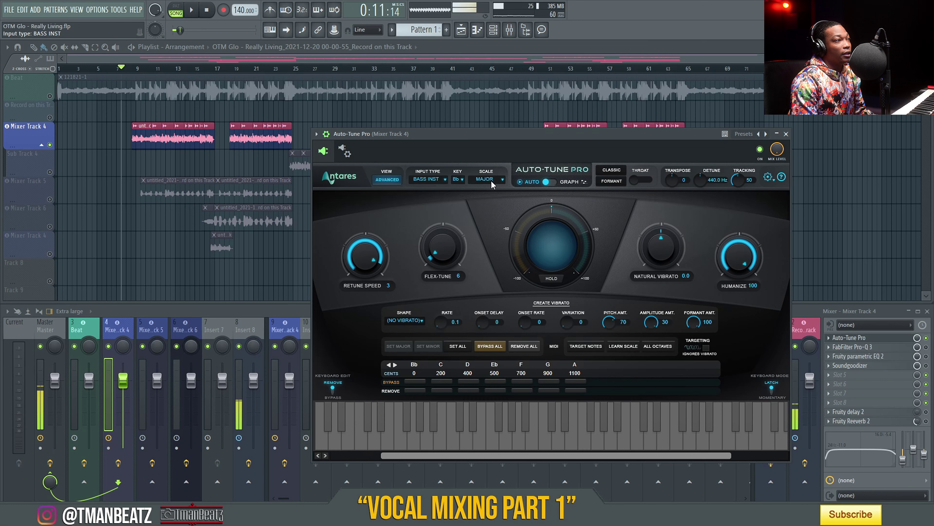
# Audition the soloed lead vocal through Auto-Tune Pro from the start of its first clip near bar 9
pyautogui.click(134, 68)
pyautogui.press('space')
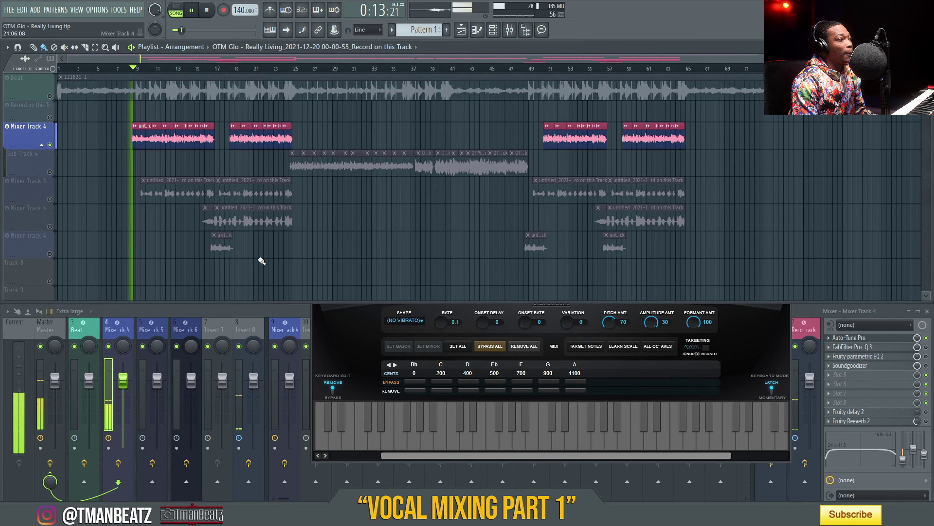
pyautogui.click(312, 310)
pyautogui.moveTo(405, 134); pyautogui.dragTo(432, 150)
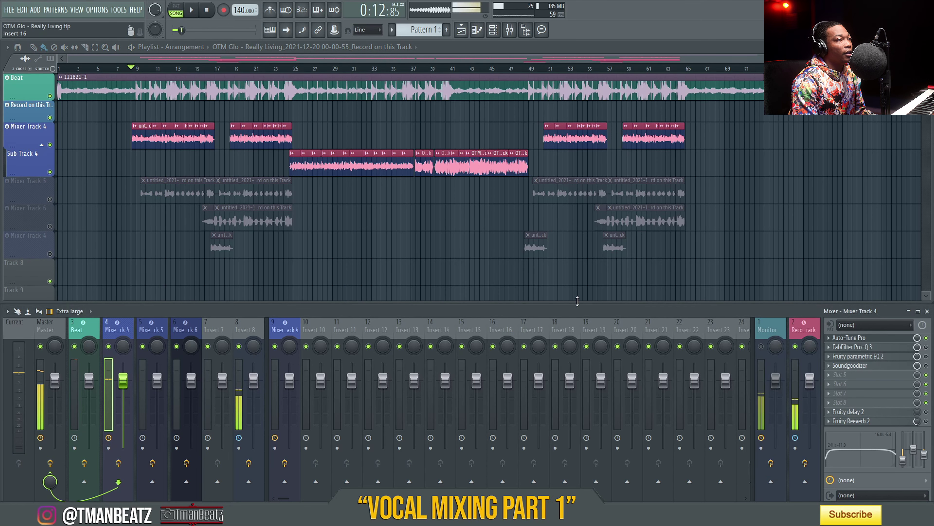
# Enable the Pro-Q 3 on Mixer Track 4, lower its high shelf to about -0.3 dB, and reduce the 6500 Hz bell boost while raising its frequency
pyautogui.click(898, 347)
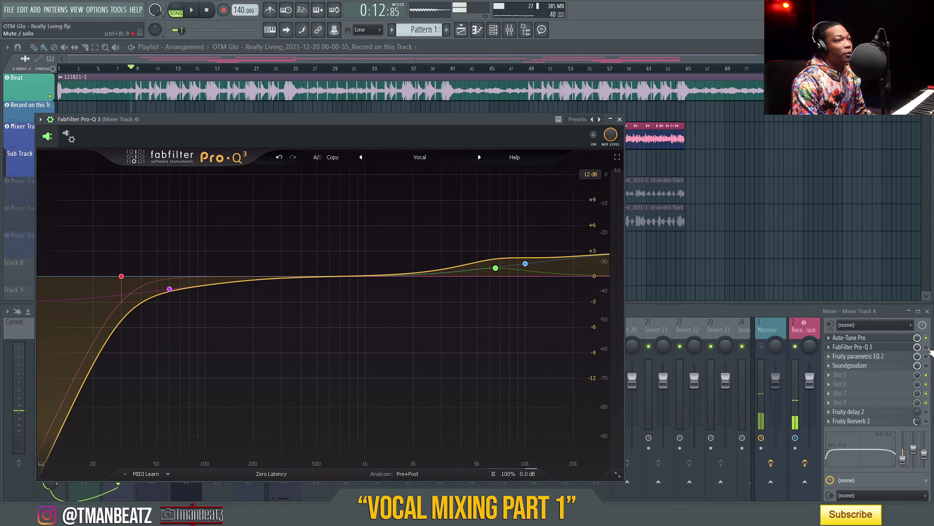
pyautogui.click(895, 356)
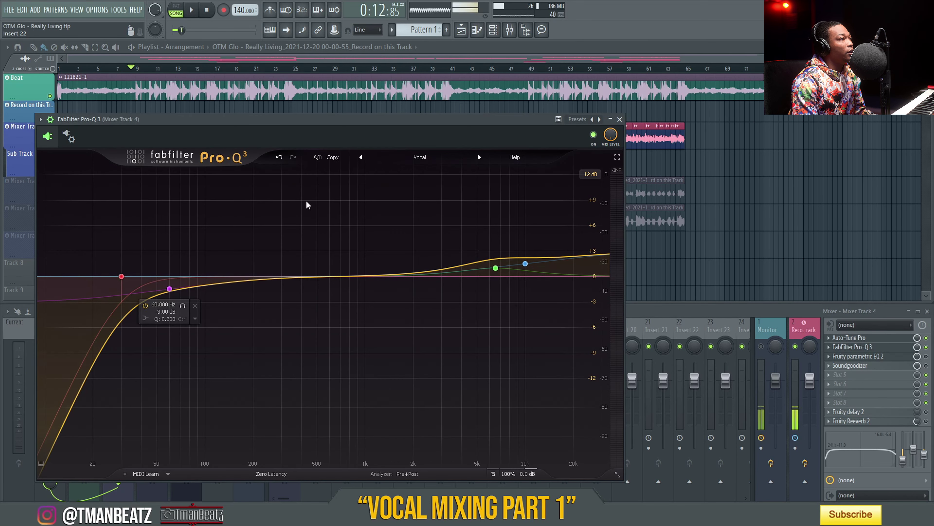
pyautogui.moveTo(526, 263); pyautogui.dragTo(582, 276)
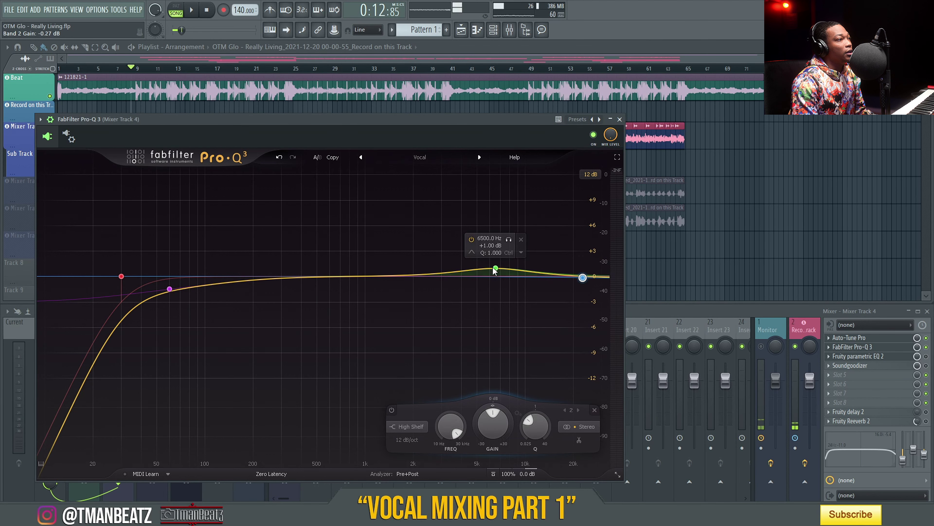
pyautogui.moveTo(496, 268); pyautogui.dragTo(512, 273)
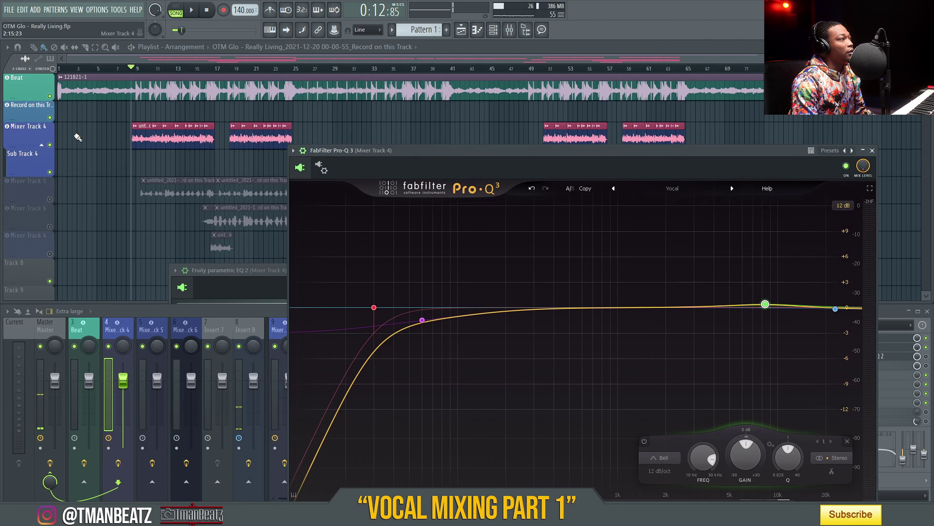
# During playback, set the low cut to 36 dB/oct at about 10 Hz and move the low shelf to about 486 Hz at -2.4 dB
pyautogui.press('space')
pyautogui.moveTo(375, 309)
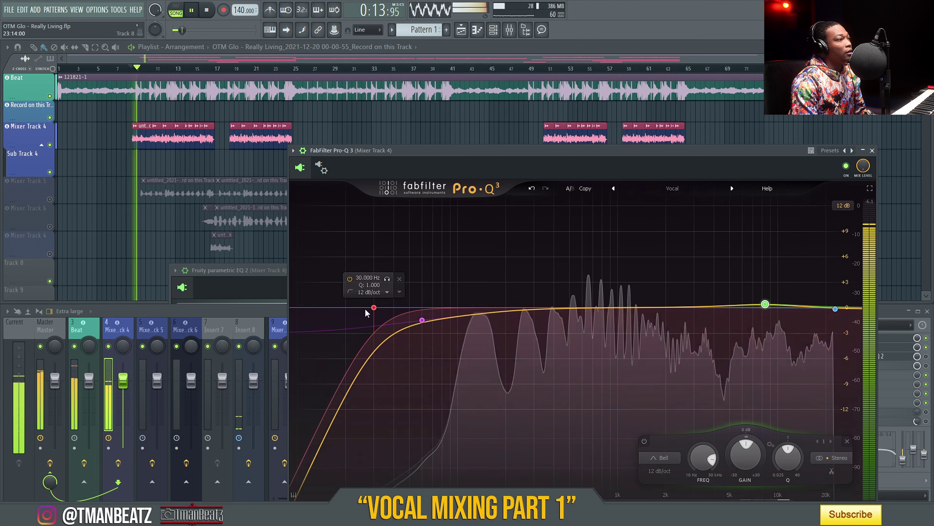
pyautogui.moveTo(375, 309); pyautogui.dragTo(323, 388)
pyautogui.scroll(5, 323, 388)
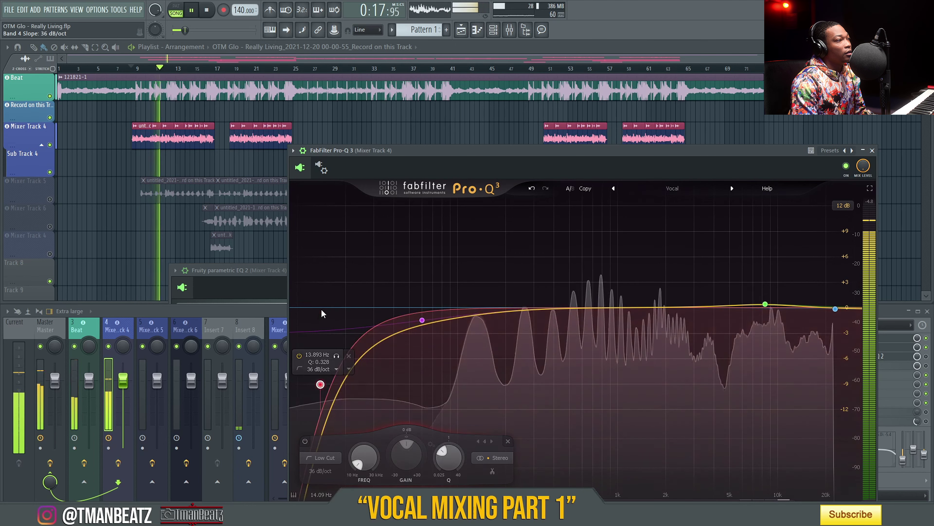
pyautogui.moveTo(321, 392); pyautogui.dragTo(299, 390)
pyautogui.moveTo(422, 326); pyautogui.dragTo(568, 329)
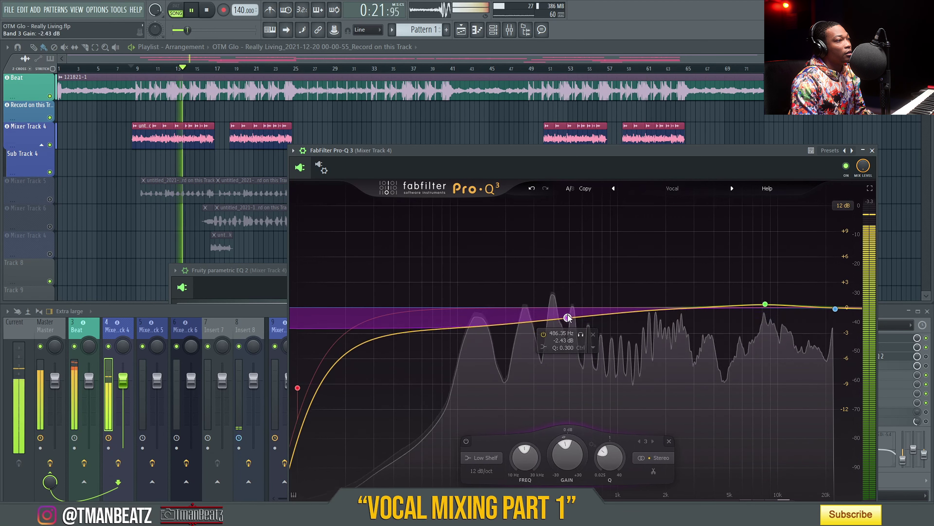
# Add two low-end bell cuts, one of about -7 dB near 25 Hz and one of about -3 dB near 130 Hz
pyautogui.doubleClick(371, 330)
pyautogui.moveTo(371, 329); pyautogui.dragTo(370, 358)
pyautogui.doubleClick(472, 338)
pyautogui.moveTo(472, 338); pyautogui.dragTo(479, 324)
pyautogui.moveTo(479, 357); pyautogui.dragTo(480, 368)
pyautogui.moveTo(371, 358); pyautogui.dragTo(366, 364)
pyautogui.moveTo(481, 335); pyautogui.dragTo(479, 333)
# Move the low shelf to about 540 Hz at -1.85 dB and add a narrow bell cut of -1.44 dB at about 265 Hz
pyautogui.click(567, 319)
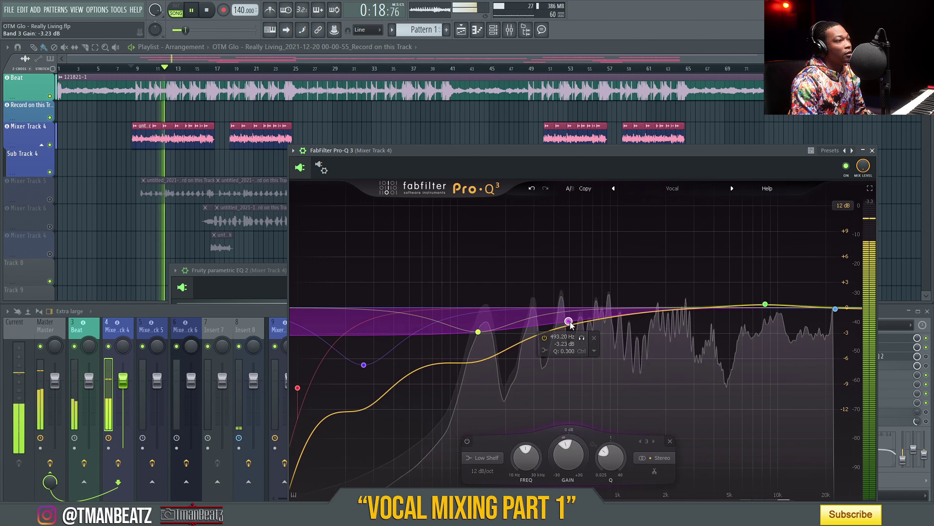
pyautogui.moveTo(568, 317); pyautogui.dragTo(526, 338)
pyautogui.press('space')
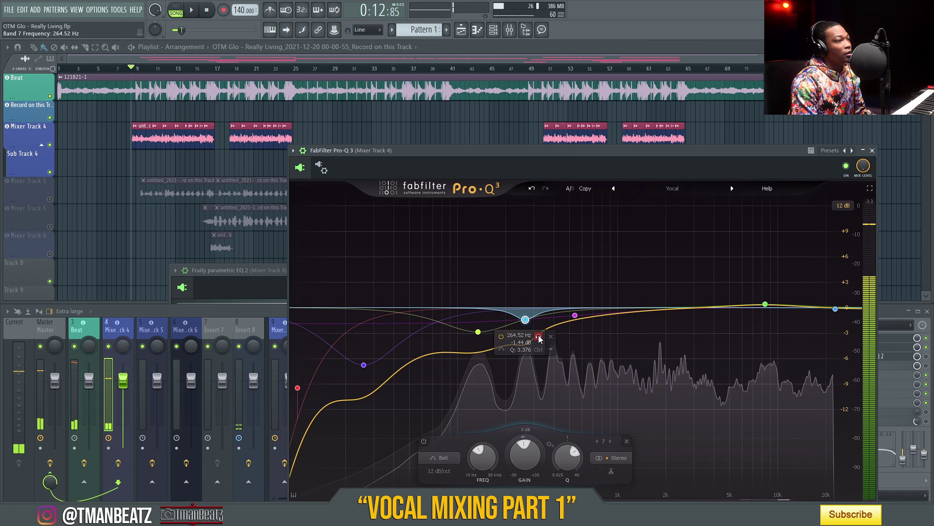
# Solo the Mixer Track 4 vocal and audition the 265 Hz bell band in isolation during playback
pyautogui.rightClick(49, 145)
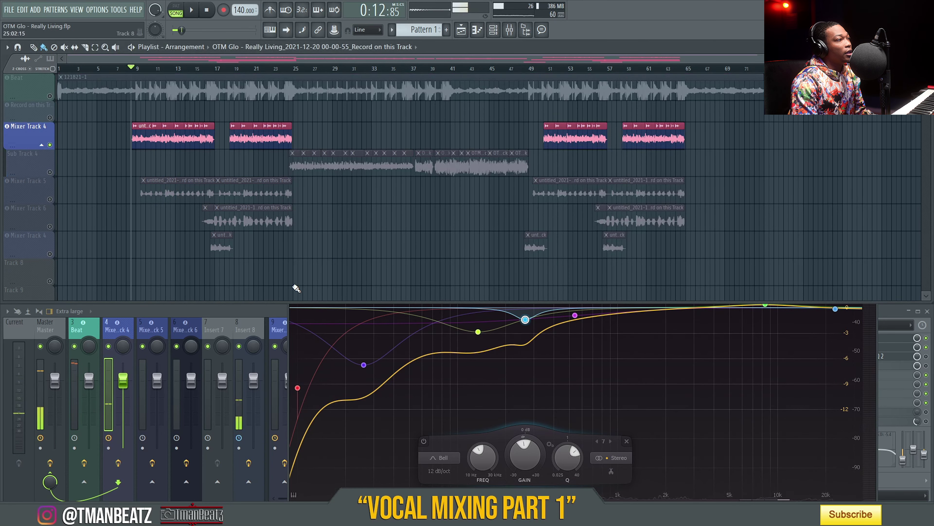
pyautogui.click(291, 316)
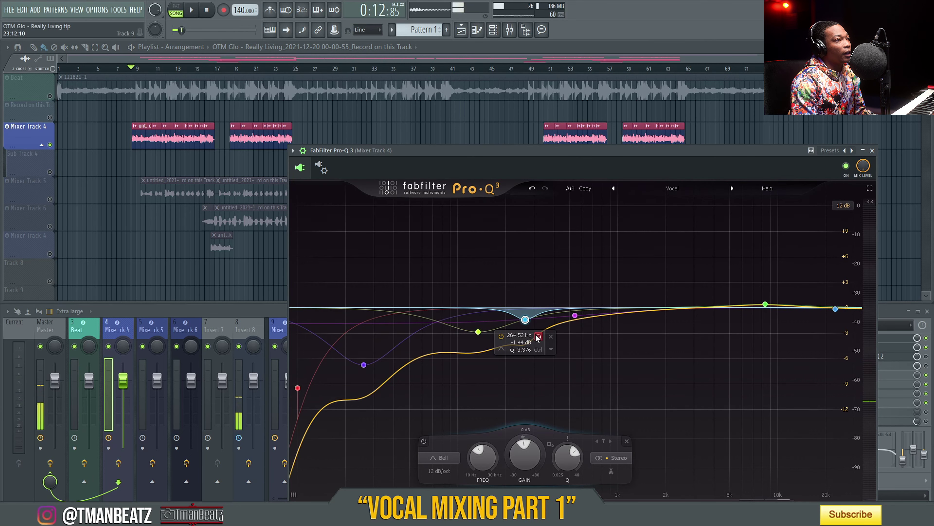
pyautogui.click(539, 336)
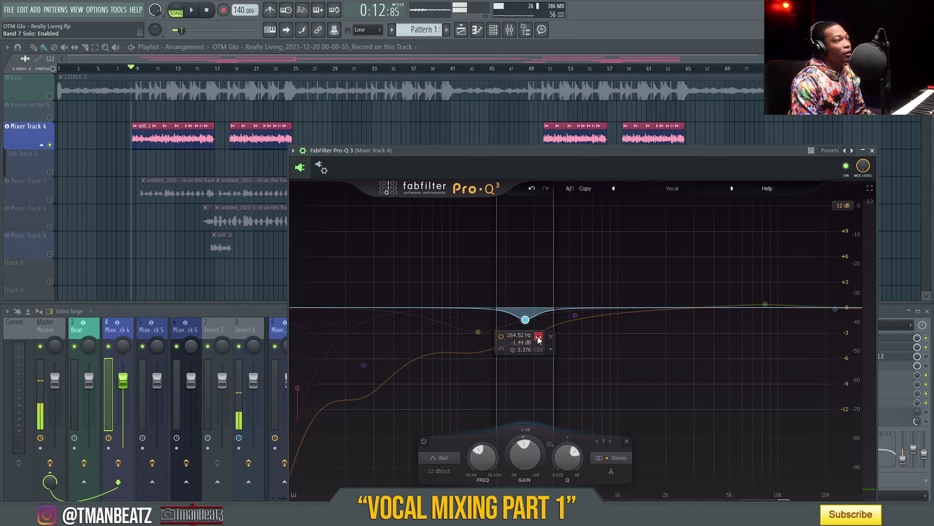
pyautogui.press('space')
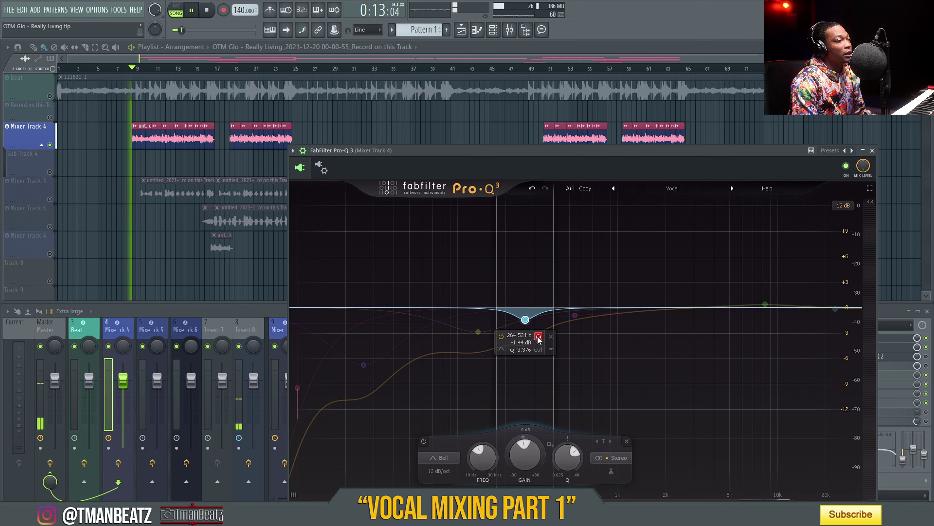
pyautogui.moveTo(537, 337)
pyautogui.mouseDown()
pyautogui.moveTo(527, 341)
pyautogui.moveTo(537, 343)
pyautogui.mouseUp()
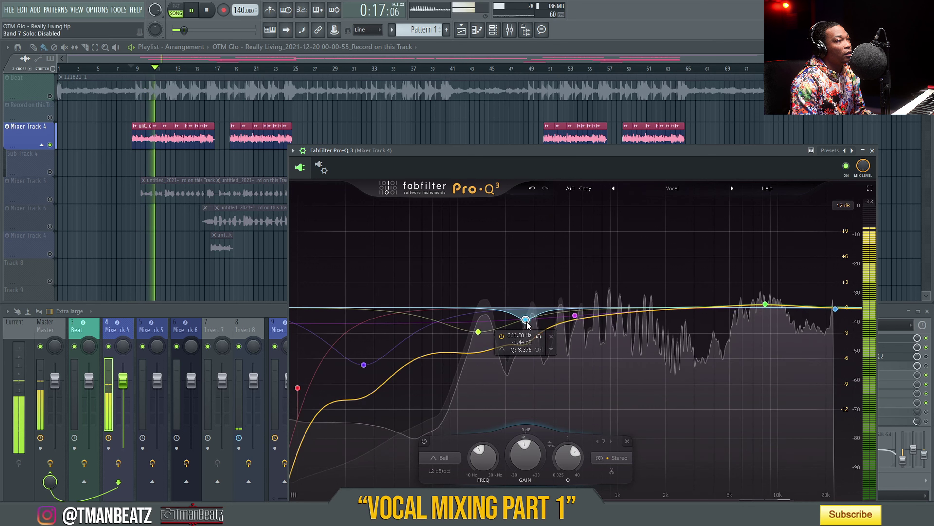
# Shift the 130 Hz bell down to about 105 Hz at -3.85 dB and add a bell cut of about -0.9 dB near 1050 Hz
pyautogui.moveTo(489, 349); pyautogui.dragTo(462, 342)
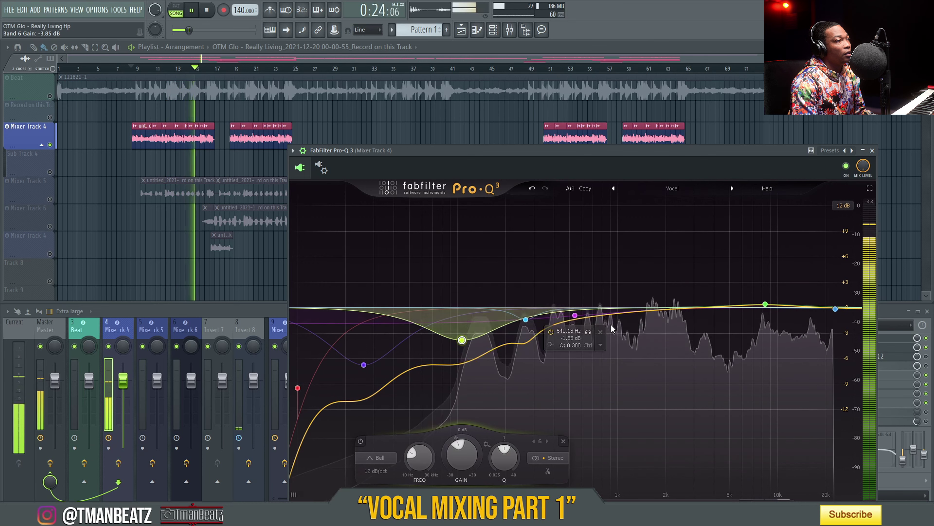
pyautogui.click(626, 311)
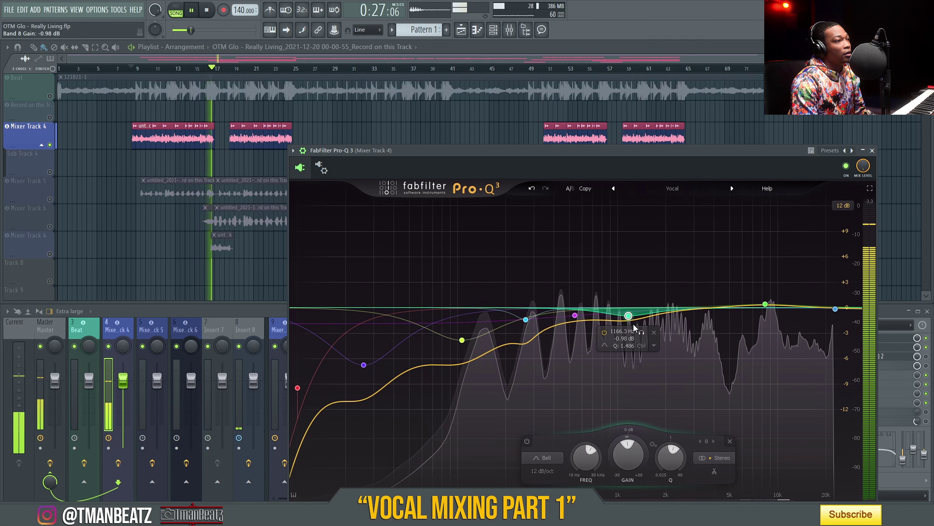
pyautogui.click(640, 329)
pyautogui.moveTo(643, 335); pyautogui.dragTo(623, 321)
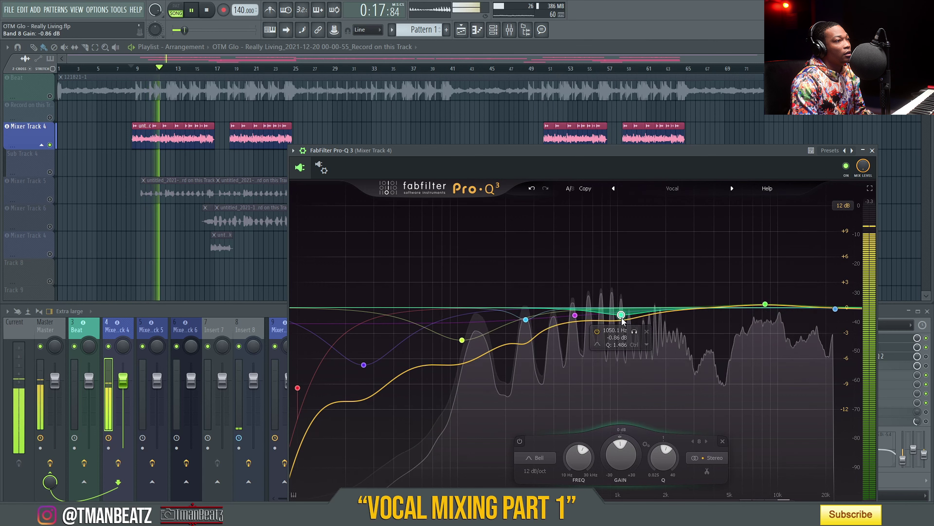
# Audition the high bell in isolation, narrow it to Q 1.649, and set it to about 8900 Hz at -0.67 dB
pyautogui.moveTo(779, 275); pyautogui.dragTo(768, 290)
pyautogui.scroll(3, 769, 304)
pyautogui.click(781, 261)
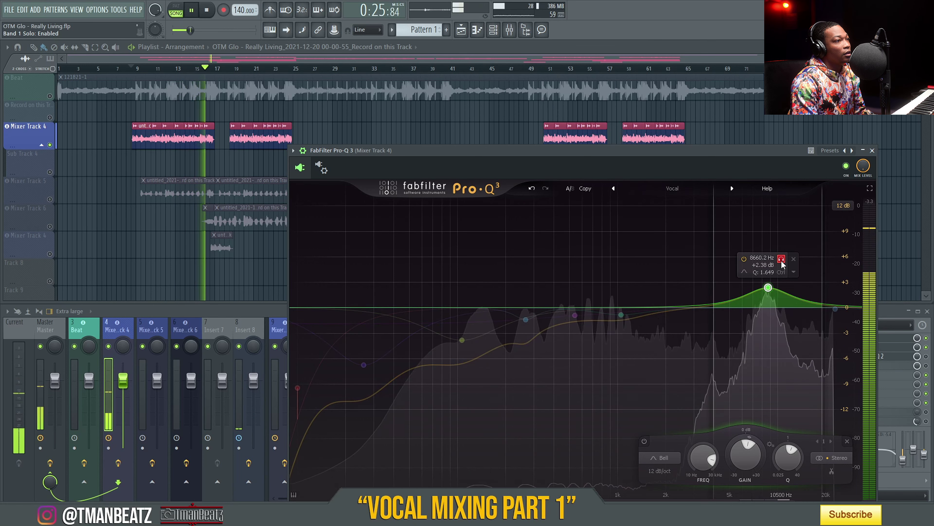
pyautogui.click(781, 261)
pyautogui.moveTo(768, 287); pyautogui.dragTo(770, 312)
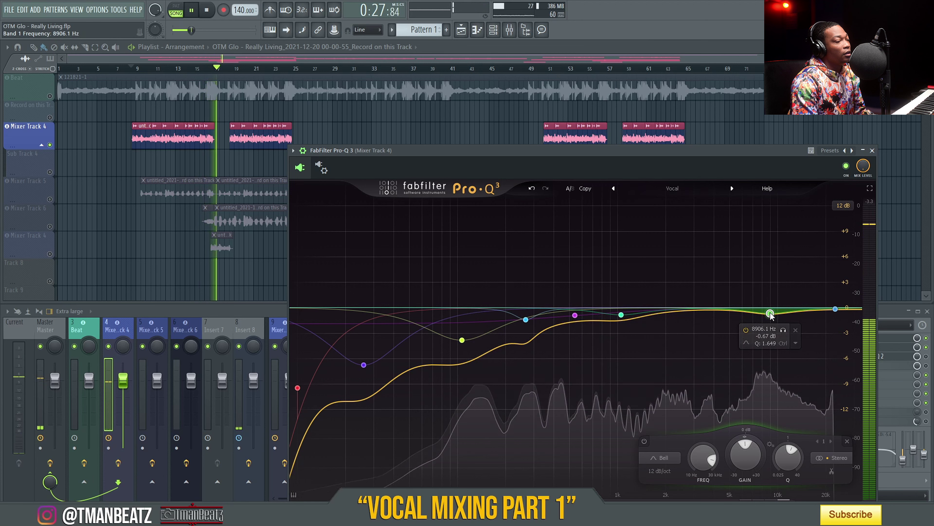
pyautogui.press('space')
# Enable the Fruity Parametric EQ 2 on Mixer Track 4 and lower its low-cut frequency slightly while the vocal plays
pyautogui.click(108, 315)
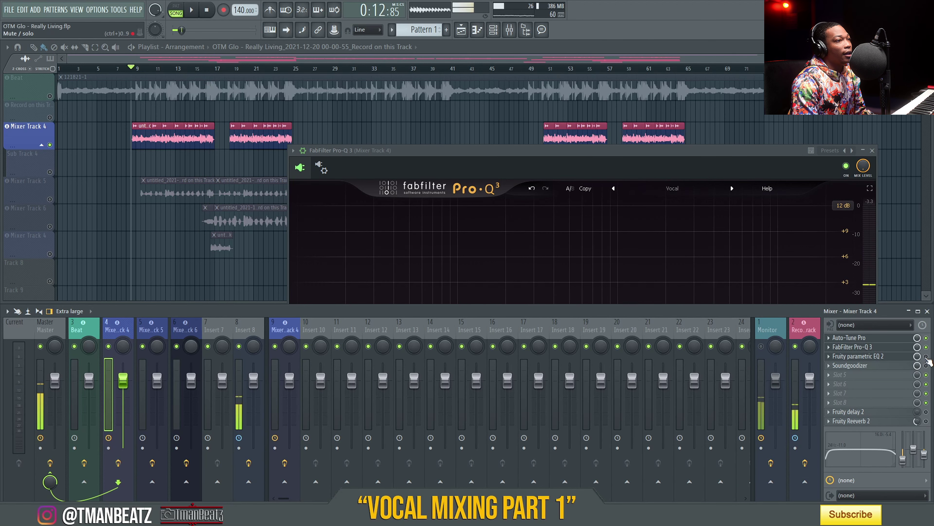
pyautogui.click(861, 356)
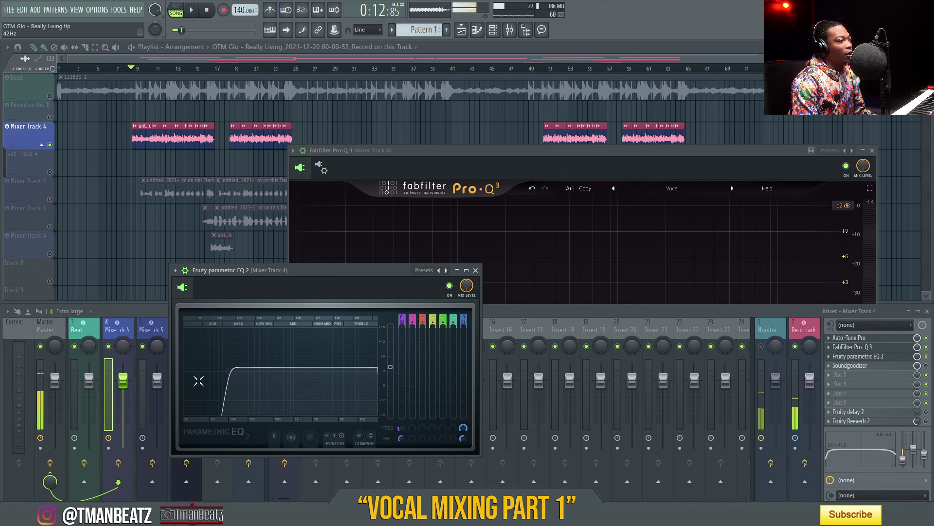
pyautogui.press('space')
pyautogui.moveTo(229, 369); pyautogui.dragTo(219, 371)
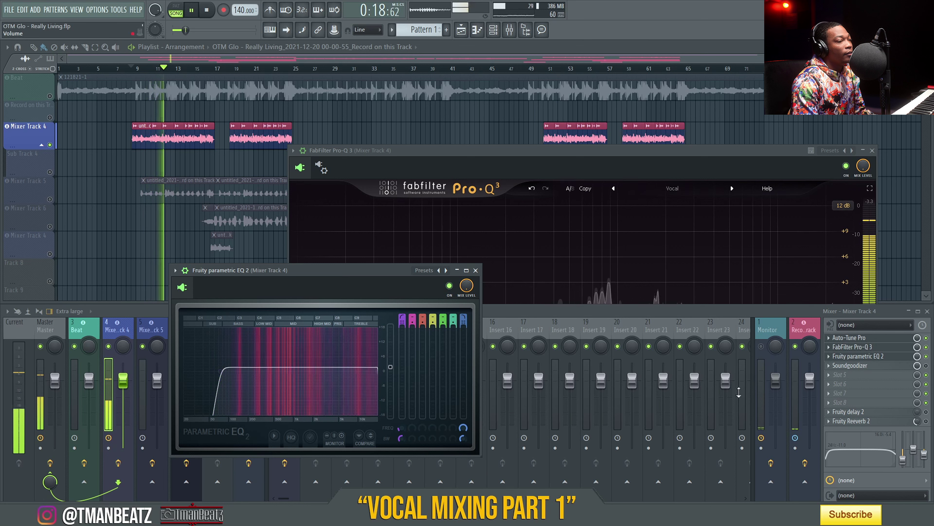
pyautogui.press('space')
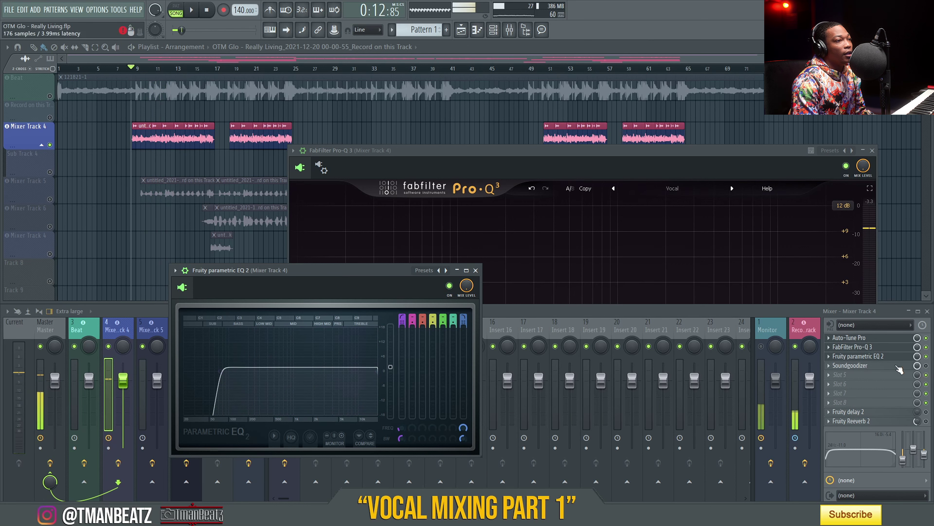
# Enable the Soundgoodizer on Mixer Track 4 and set it to mode D
pyautogui.click(899, 368)
pyautogui.click(906, 366)
pyautogui.click(906, 366)
pyautogui.click(266, 317)
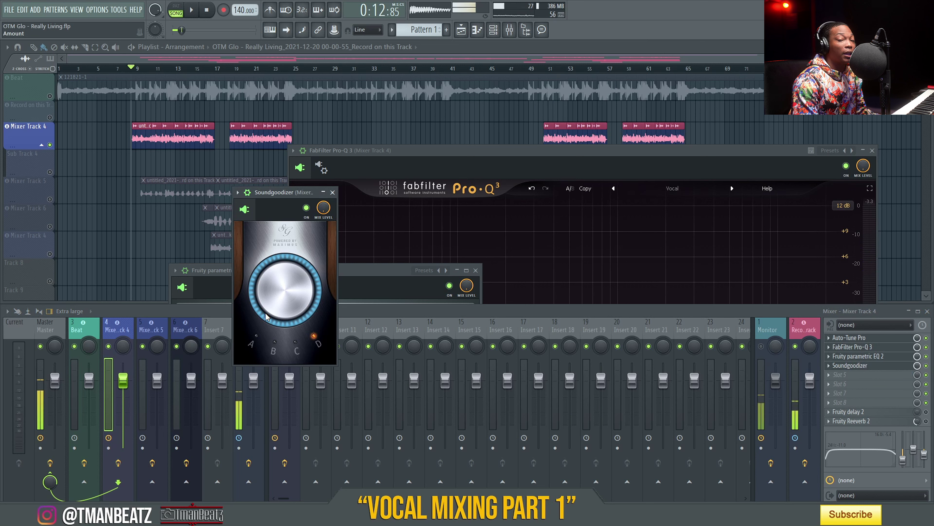
pyautogui.click(313, 335)
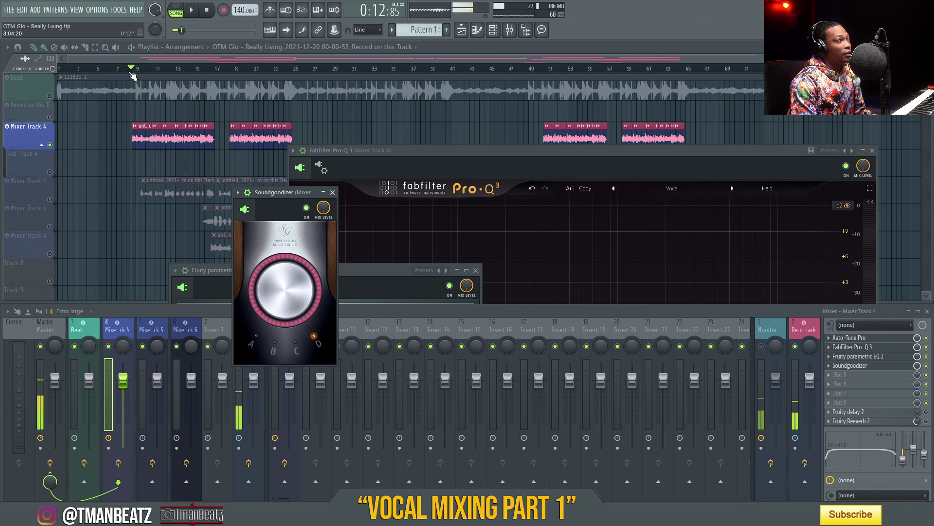
# Play the soloed Mixer Track 4 vocal from around bar 8 with the mixer in view
pyautogui.click(130, 69)
pyautogui.press('space')
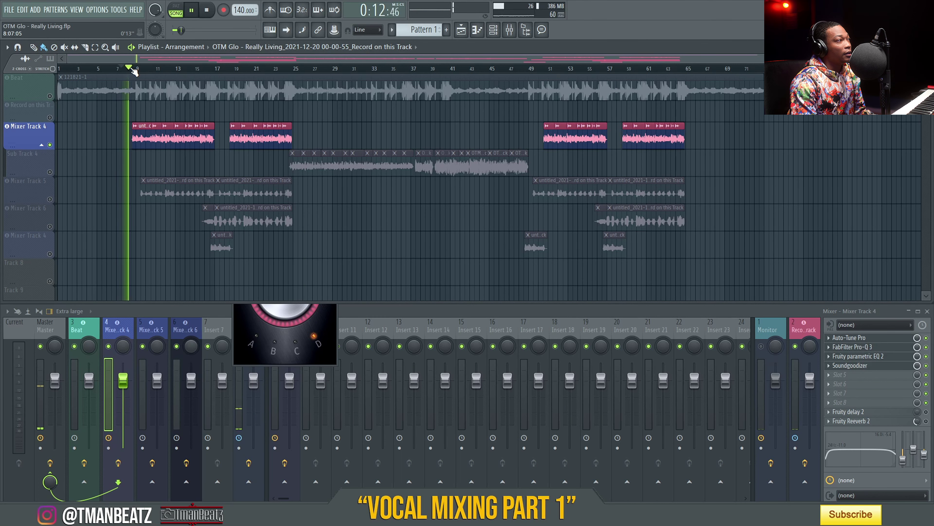
pyautogui.click(138, 311)
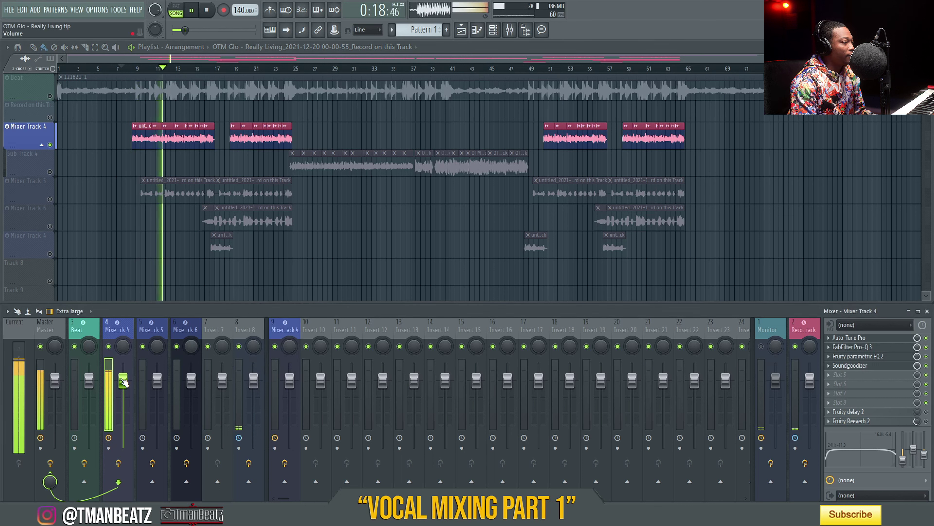
# Unmute Sub Track 4 in the playlist and lower the Mixer Track 4 fader to about -7.3 dB
pyautogui.click(50, 172)
pyautogui.press('space')
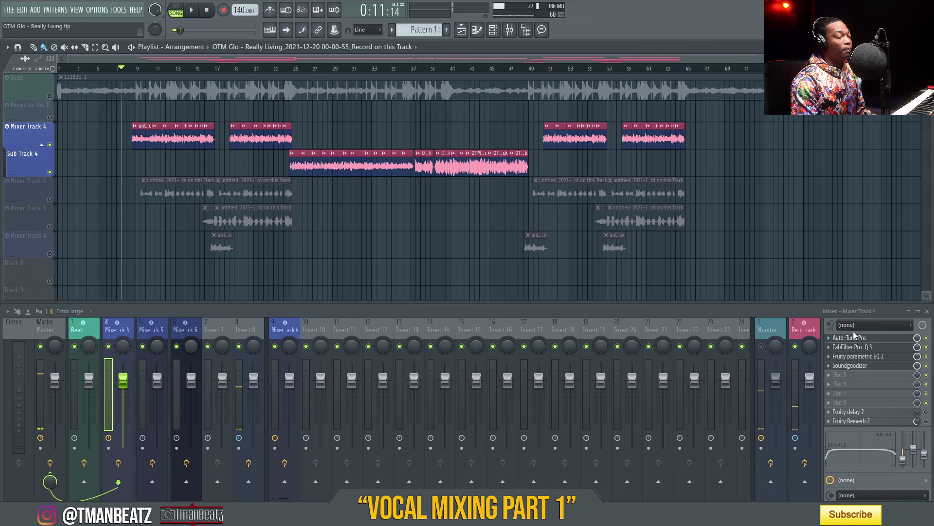
pyautogui.moveTo(122, 380); pyautogui.dragTo(123, 403)
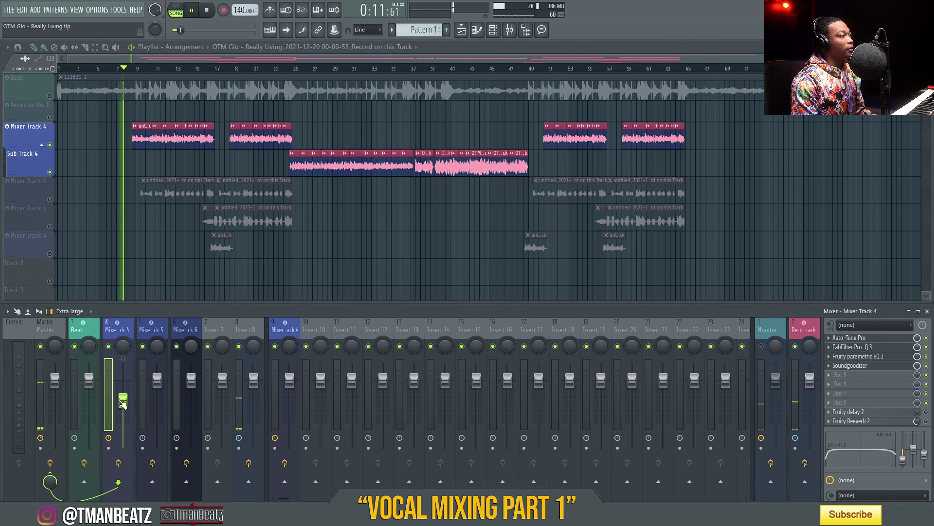
# Leave only the Beat, Mixer Track 4 and Sub Track 4 playlist tracks active, muting the others
pyautogui.click(49, 97)
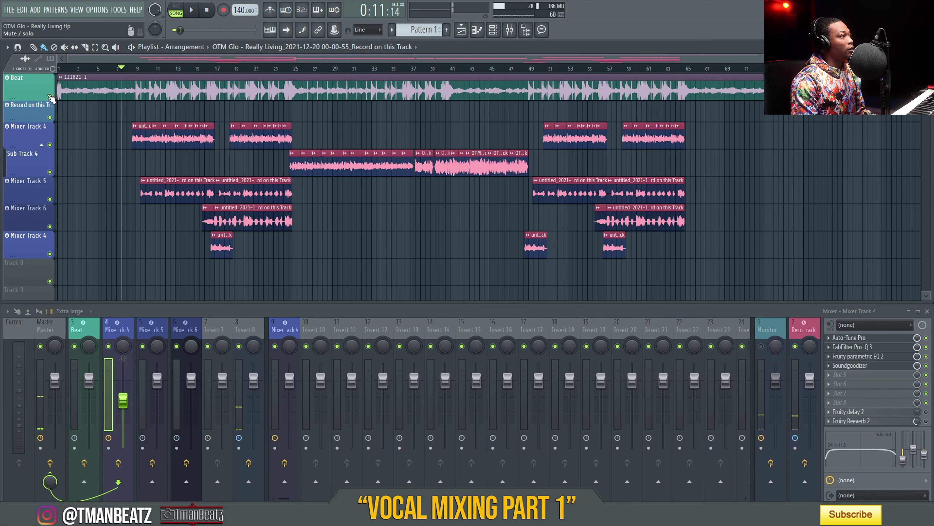
pyautogui.rightClick(49, 97)
pyautogui.click(49, 144)
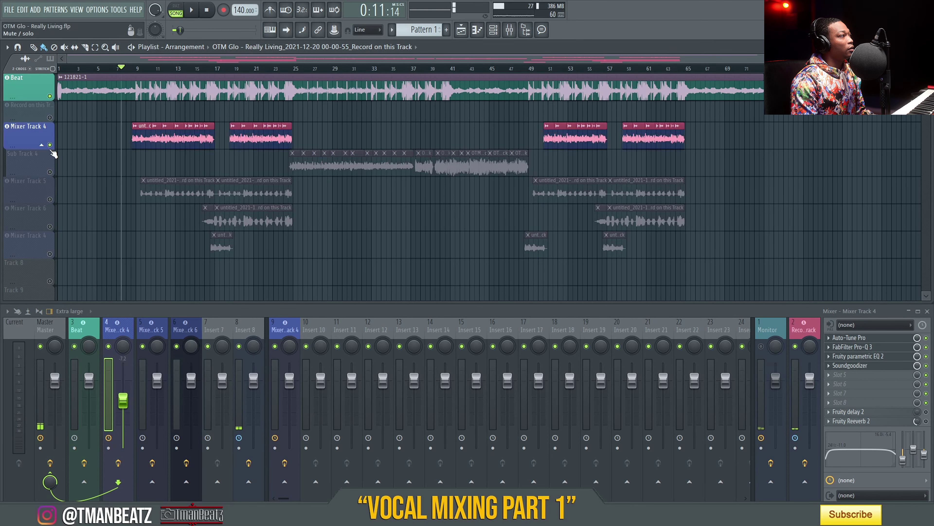
pyautogui.click(50, 172)
# Fine-tune the Mixer Track 4 fader to -7.4 dB while the vocal plays with the beat
pyautogui.press('space')
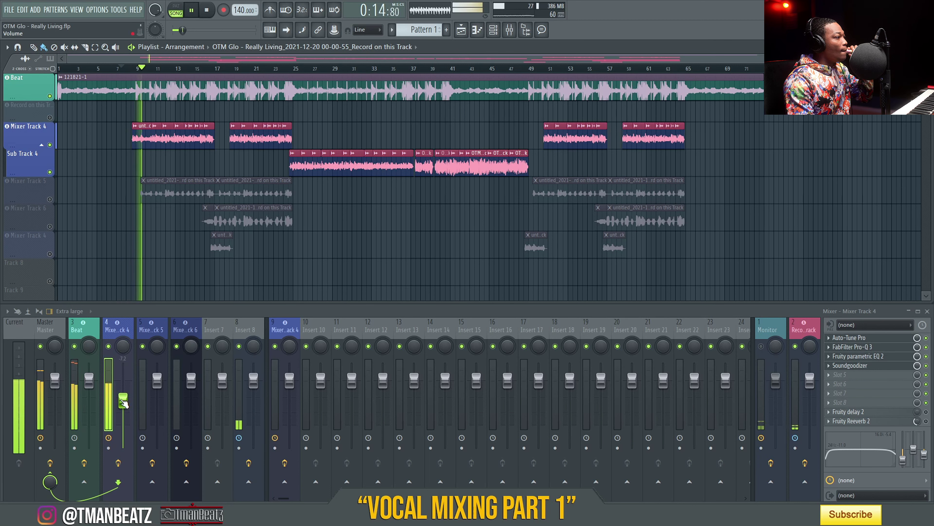
pyautogui.moveTo(124, 400); pyautogui.dragTo(124, 402)
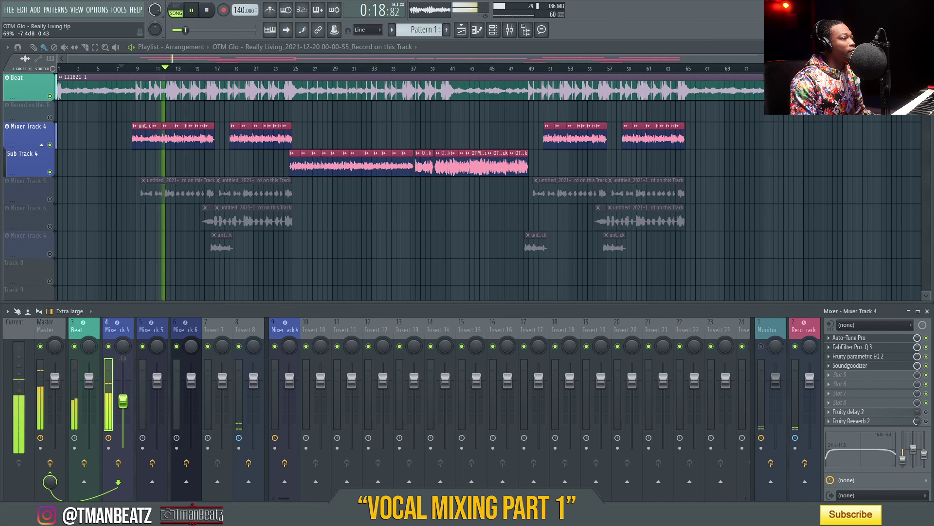
pyautogui.press('space')
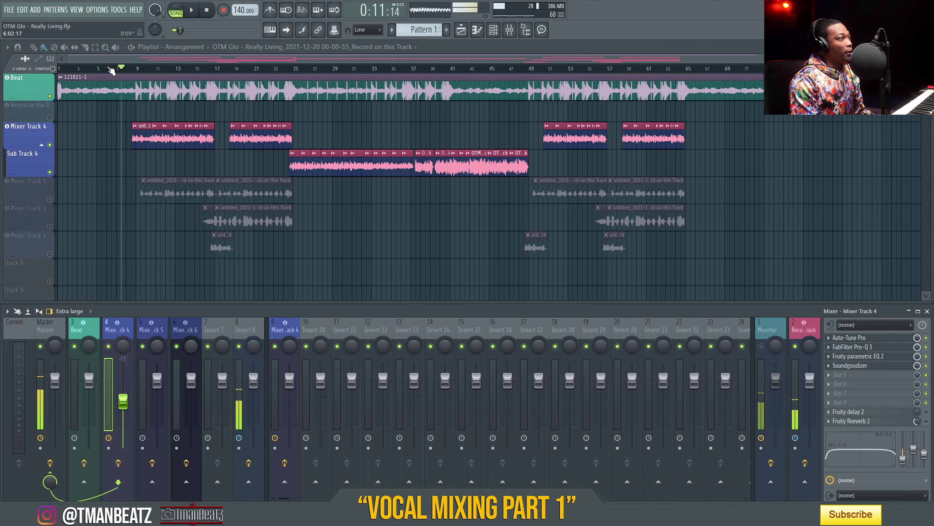
# Play the arrangement from around bar 5 to check the Beat level against the vocal
pyautogui.click(97, 69)
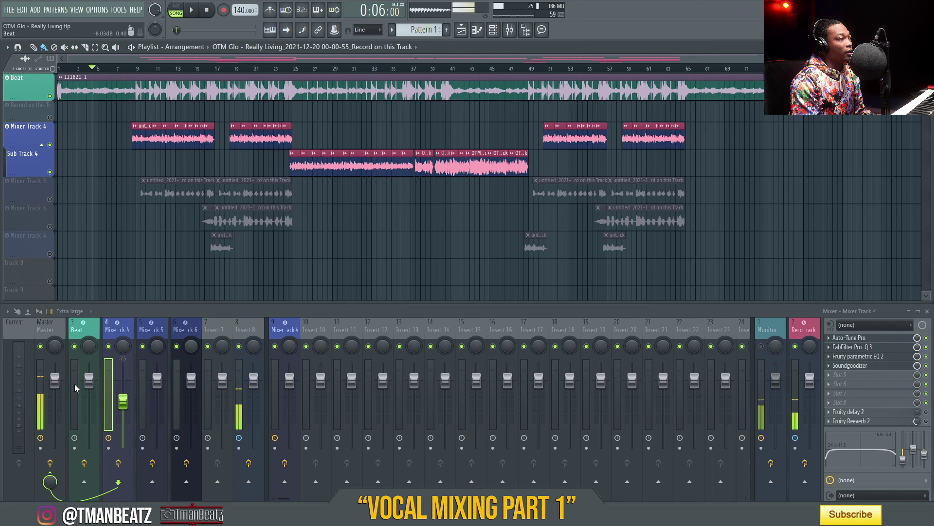
pyautogui.press('space')
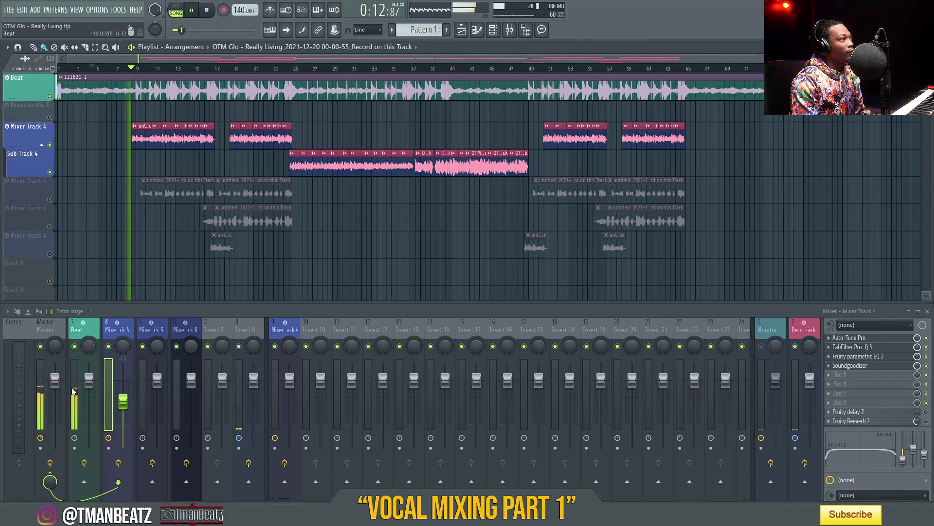
pyautogui.press('space')
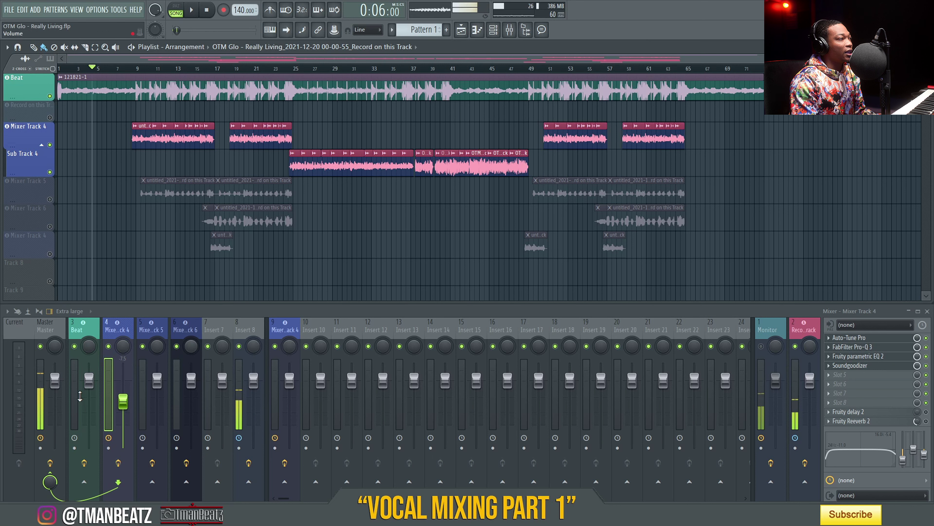
# Play from around bar 6 and lower the Mixer Track 4 fader to -8.1 dB
pyautogui.click(110, 68)
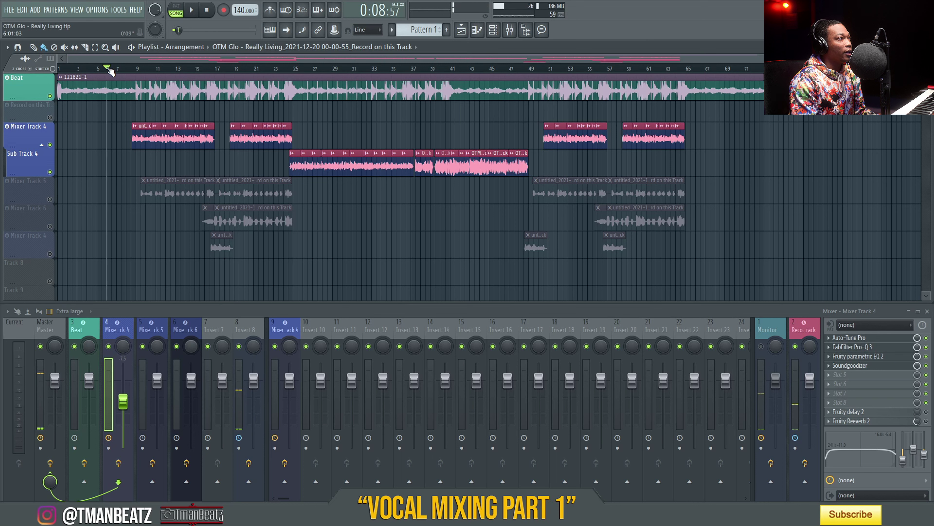
pyautogui.press('space')
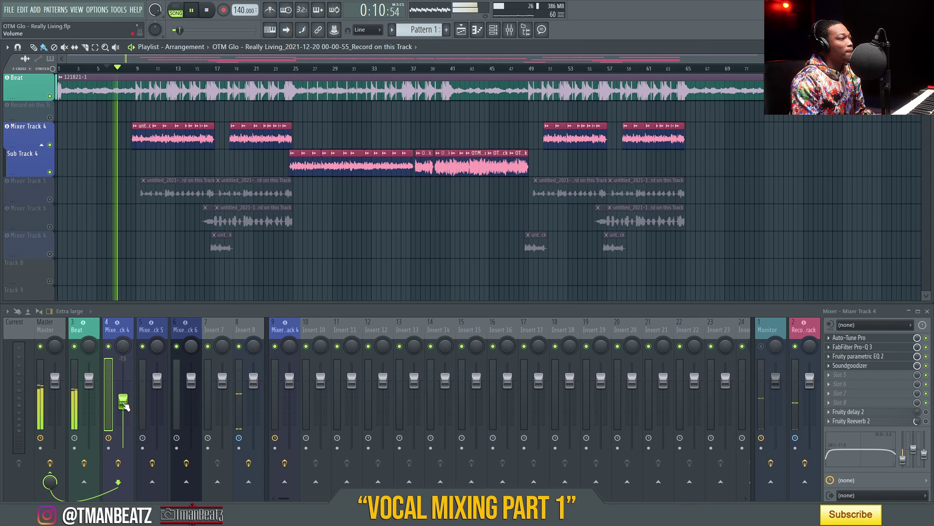
pyautogui.moveTo(124, 404); pyautogui.dragTo(125, 406)
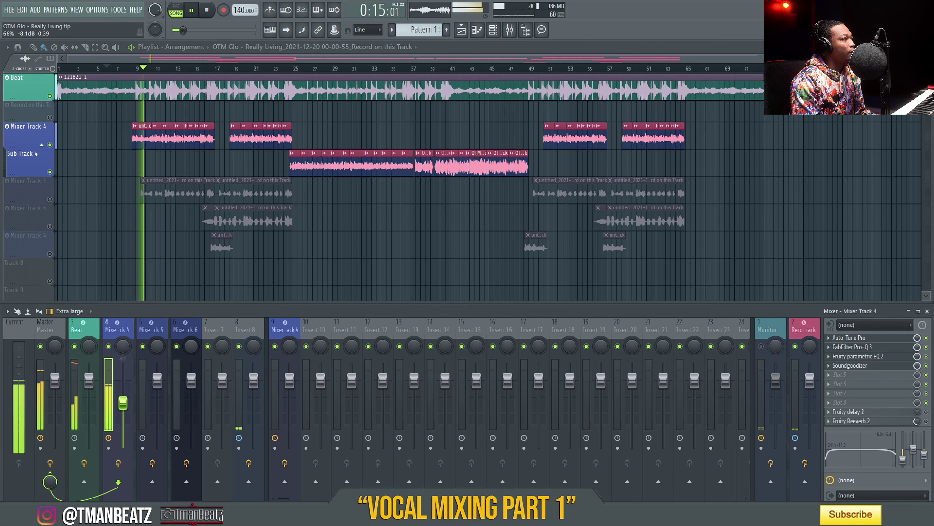
pyautogui.press('space')
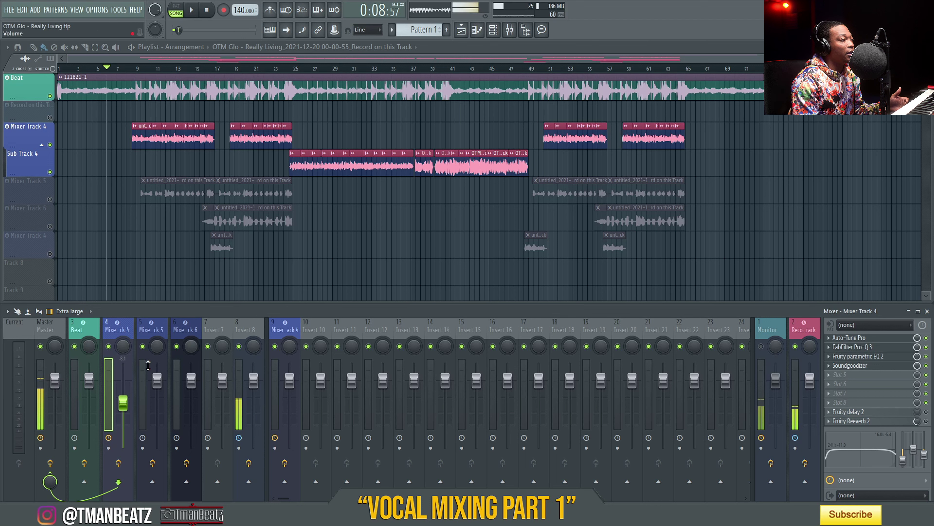
# Enable the Fruity Reeverb 2 on Mixer Track 4 and audition the vocal with it
pyautogui.press('space')
pyautogui.press('space')
pyautogui.click(927, 411)
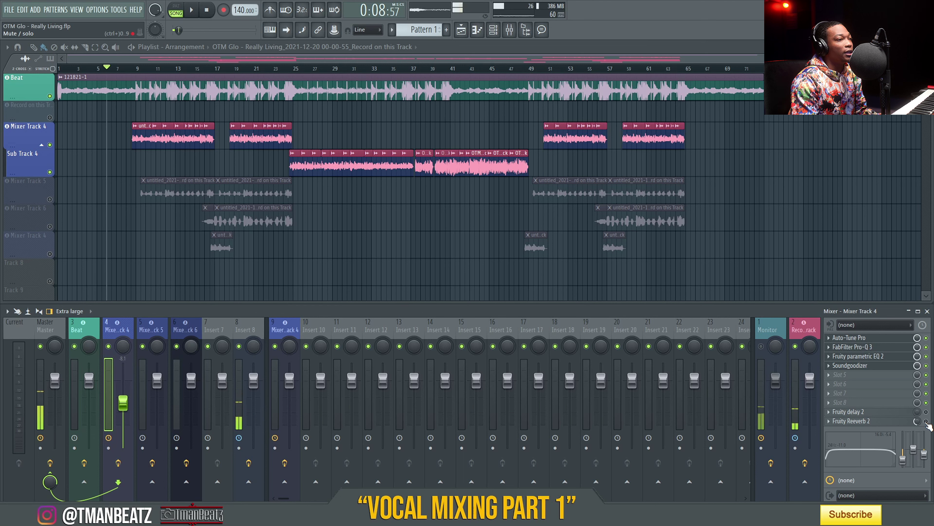
pyautogui.click(858, 421)
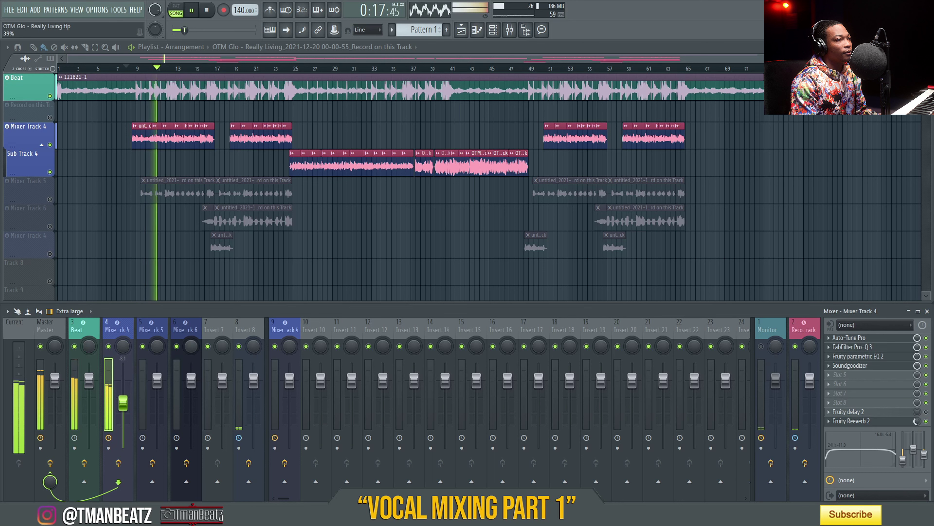
pyautogui.press('space')
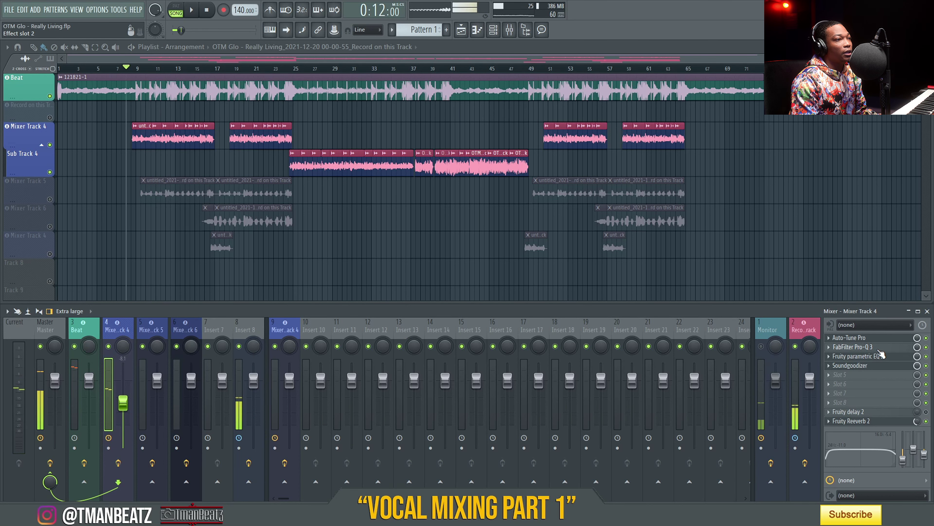
# In Mixer Track 4's FabFilter Pro-Q 3, deepen the 106 Hz bell to -4.65 dB and lower the 266 Hz bell further during playback
pyautogui.click(877, 348)
pyautogui.doubleClick(457, 343)
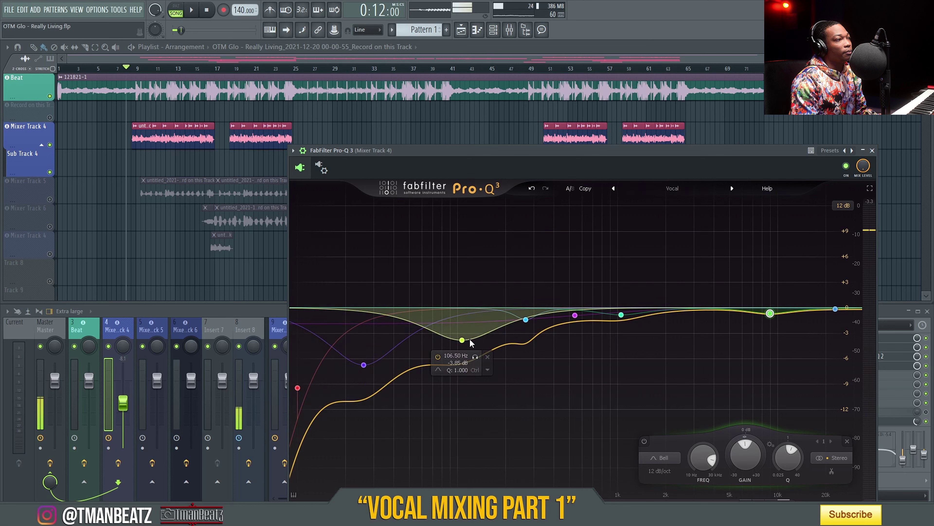
pyautogui.moveTo(458, 343); pyautogui.dragTo(454, 347)
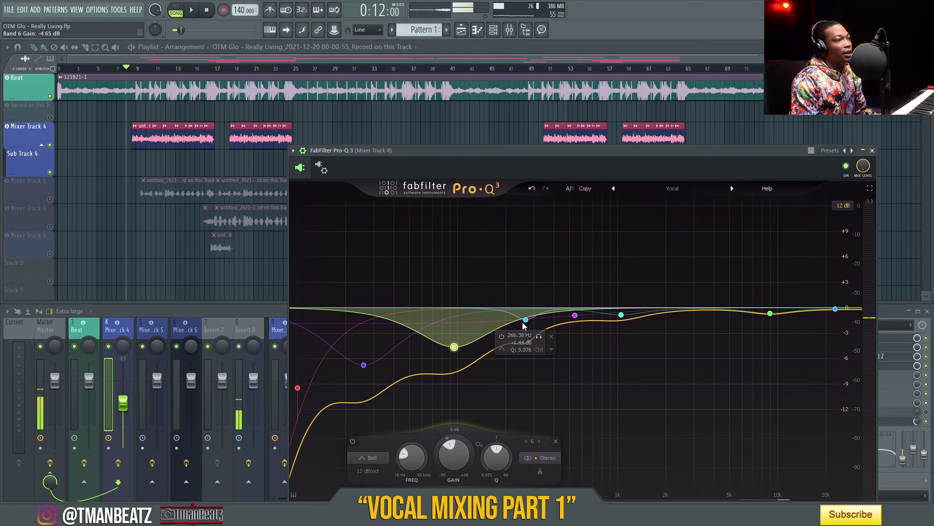
pyautogui.press('space')
pyautogui.moveTo(526, 323); pyautogui.dragTo(530, 332)
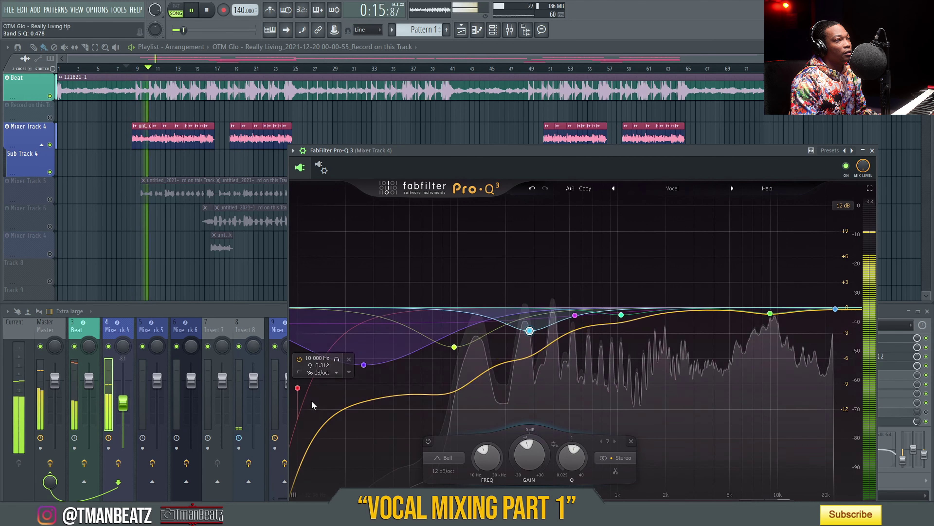
# Nudge the low cut upward, then set the lowest bell to about 30.6 Hz at -15.39 dB and band 6 to about 111 Hz at -8.24 dB
pyautogui.moveTo(297, 388)
pyautogui.mouseDown()
pyautogui.moveTo(299, 403)
pyautogui.moveTo(301, 357)
pyautogui.moveTo(325, 359)
pyautogui.moveTo(306, 398)
pyautogui.mouseUp()
pyautogui.moveTo(363, 330); pyautogui.dragTo(375, 359)
pyautogui.moveTo(455, 325); pyautogui.dragTo(465, 335)
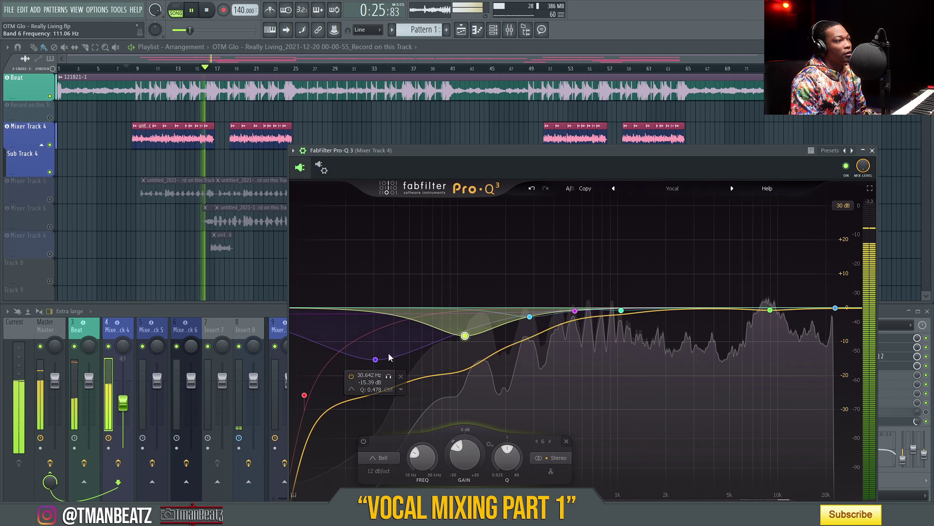
# Set the lowest bell to about 27.8 Hz, -14.24 dB and Q 0.710, and the low shelf to about 276 Hz at -5.44 dB
pyautogui.click(375, 359)
pyautogui.scroll(2, 375, 359)
pyautogui.moveTo(375, 358); pyautogui.dragTo(369, 355)
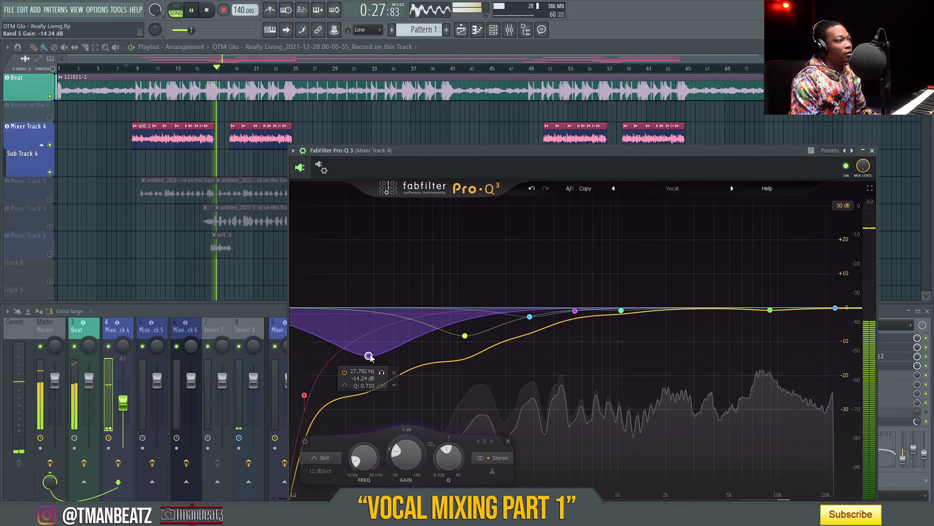
pyautogui.moveTo(530, 317)
pyautogui.mouseDown()
pyautogui.moveTo(536, 330)
pyautogui.moveTo(556, 313)
pyautogui.moveTo(529, 327)
pyautogui.mouseUp()
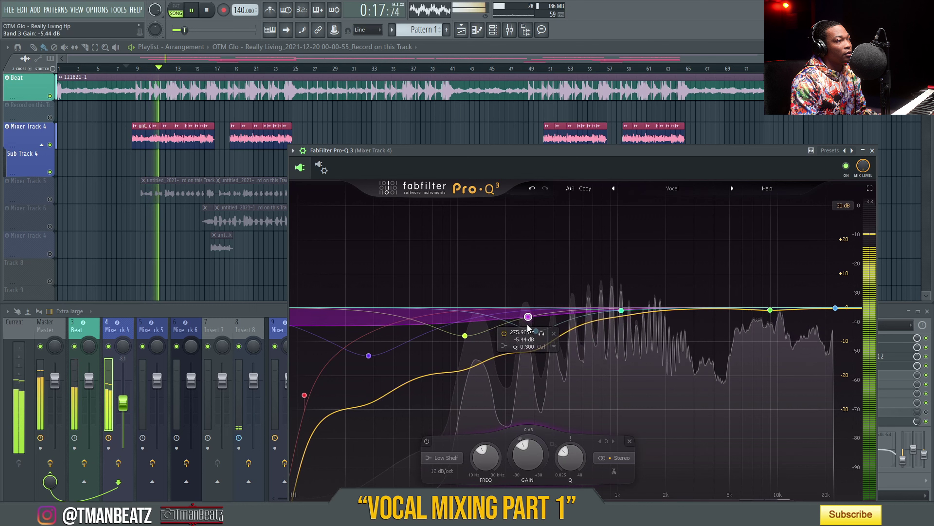
# Set the lowest bell to about 27.4 Hz at -13.52 dB and deepen the 111 Hz bell to -9.39 dB
pyautogui.moveTo(369, 356); pyautogui.dragTo(367, 361)
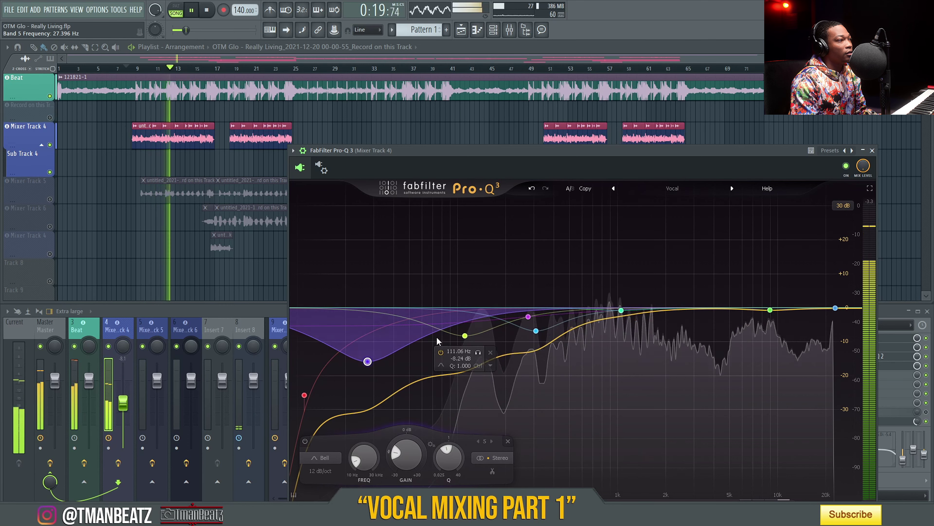
pyautogui.moveTo(466, 335); pyautogui.dragTo(465, 339)
pyautogui.moveTo(367, 361); pyautogui.dragTo(367, 353)
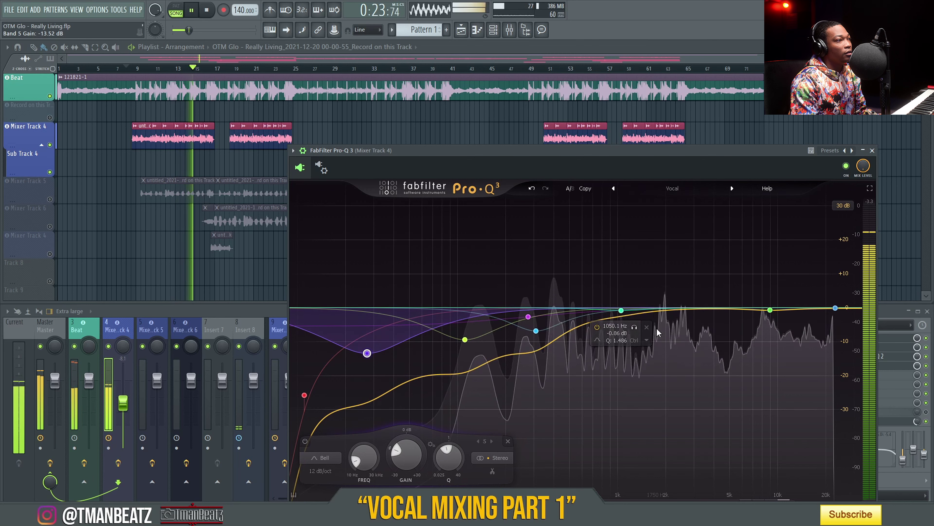
# Deepen the 1050 Hz bell to -2.87 dB and set the 111 Hz bell to about 103 Hz at -11.40 dB
pyautogui.moveTo(621, 310); pyautogui.dragTo(625, 318)
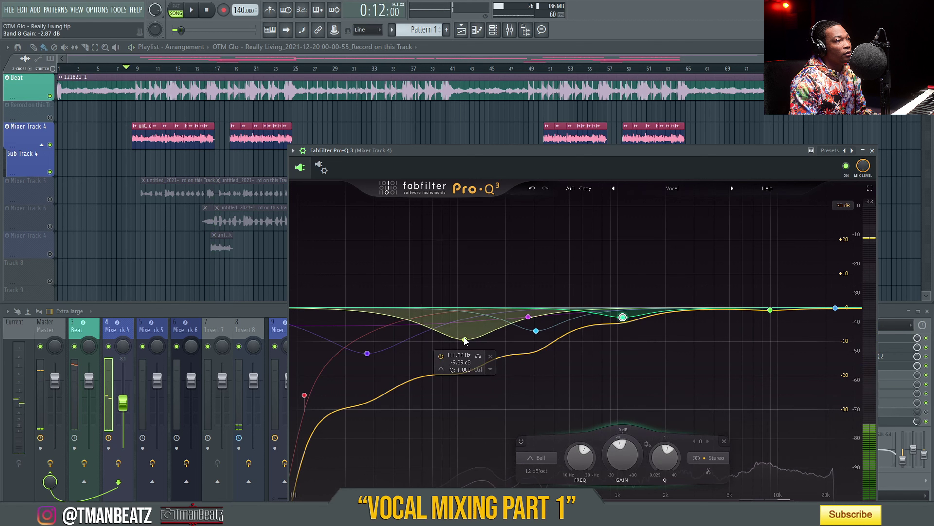
pyautogui.moveTo(465, 339); pyautogui.dragTo(460, 347)
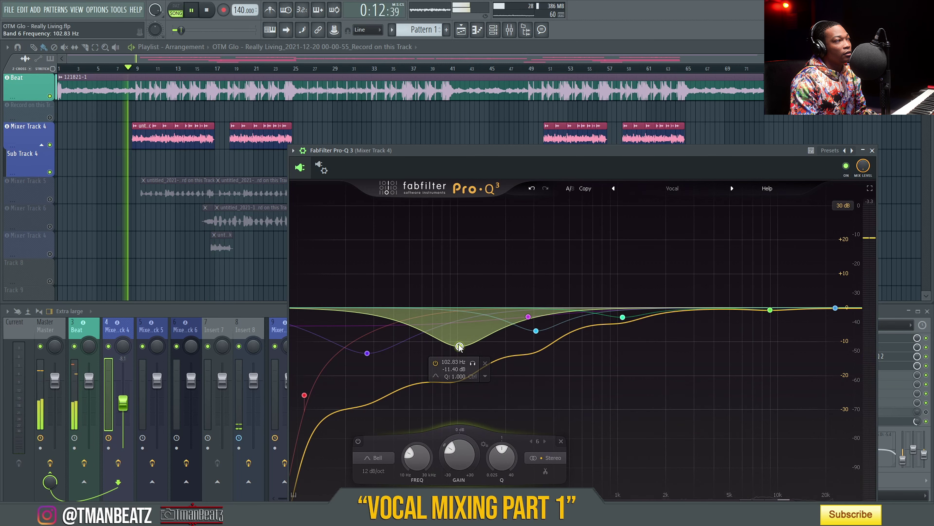
pyautogui.press('space')
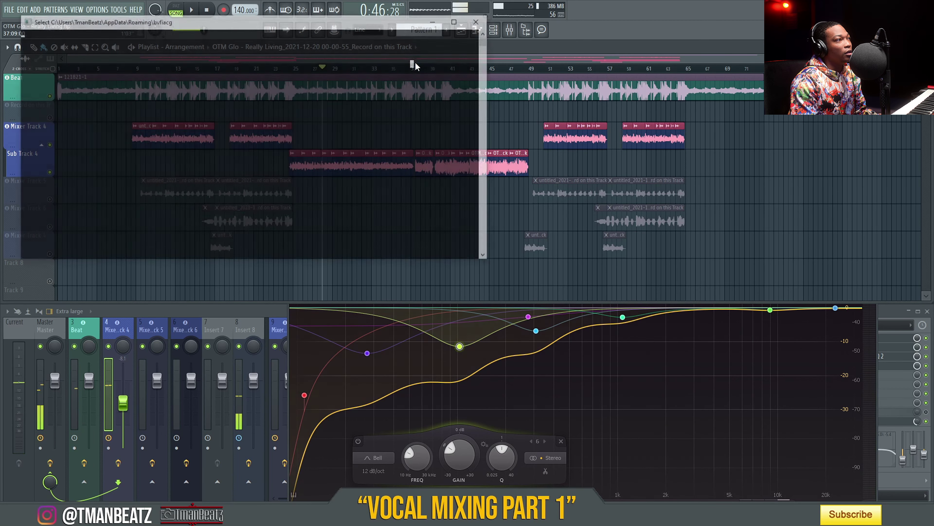
# Play the arrangement from around bar 37 and bring Mixer Track 4's effect slots back into view
pyautogui.click(423, 56)
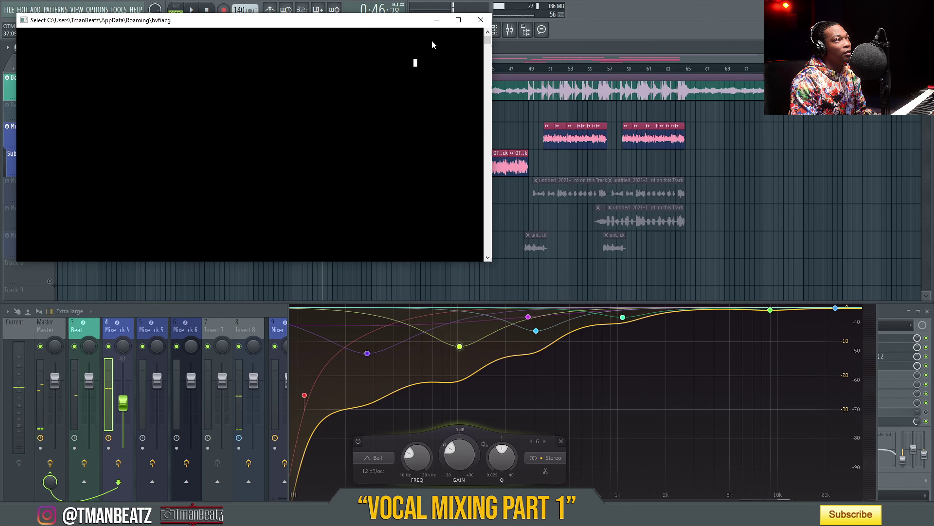
pyautogui.click(412, 68)
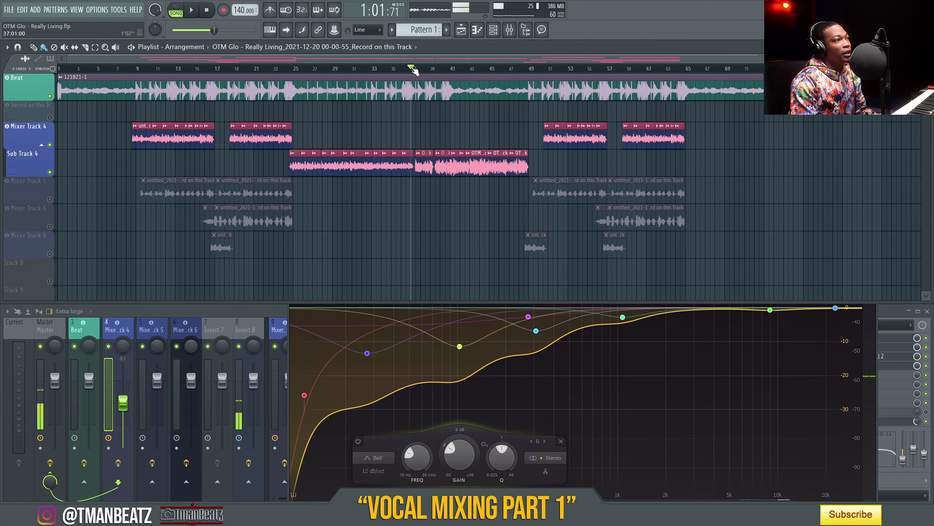
pyautogui.press('space')
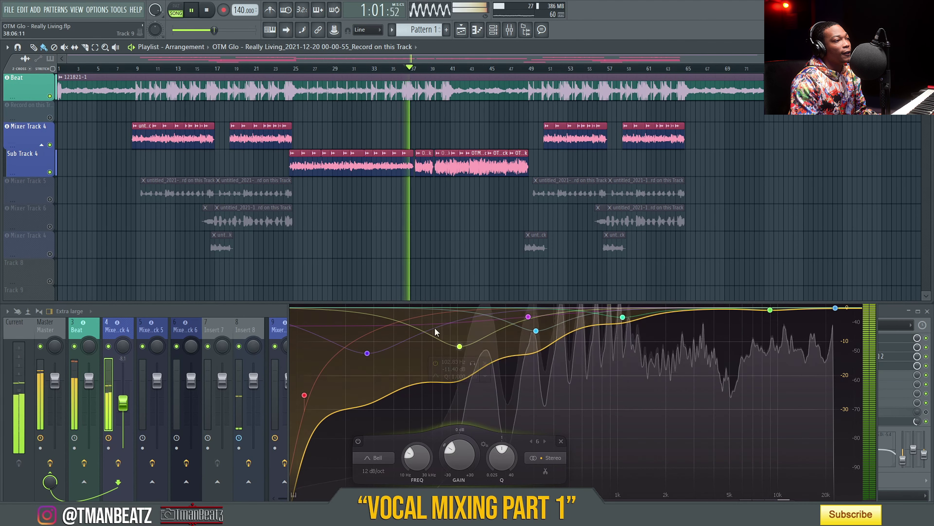
pyautogui.click(288, 325)
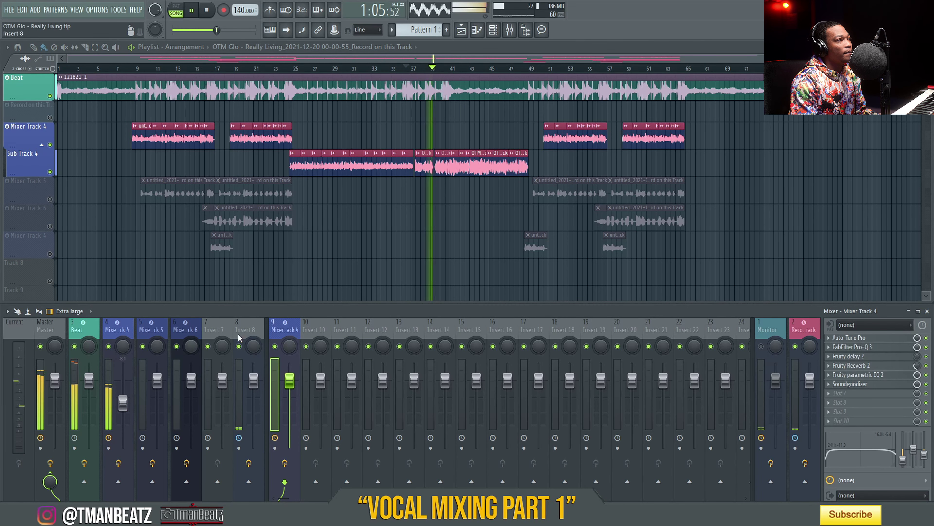
pyautogui.click(117, 330)
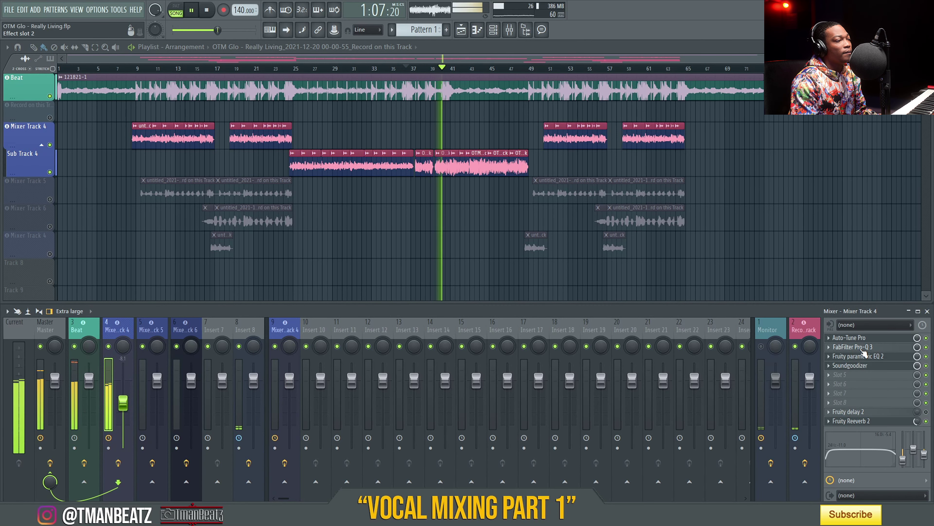
# Set the roughly 104 Hz bell in Mixer Track 4's FabFilter Pro-Q 3 to about -7.67 dB and narrow its Q to about 1.4
pyautogui.click(857, 347)
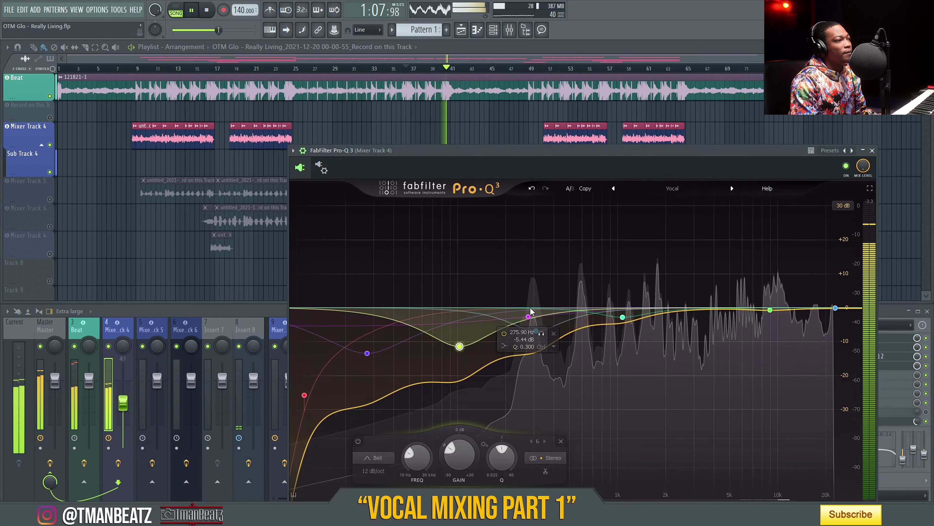
pyautogui.click(534, 331)
pyautogui.moveTo(460, 348); pyautogui.dragTo(460, 336)
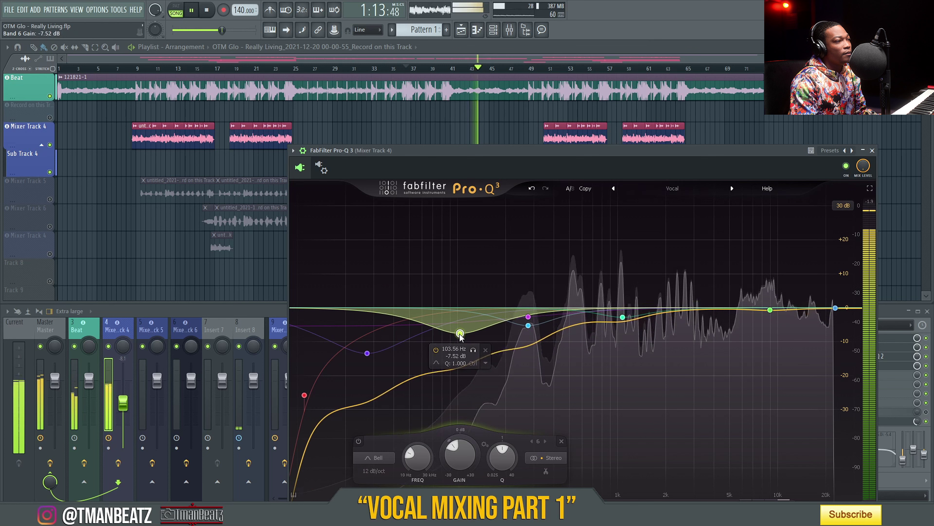
pyautogui.scroll(3, 461, 336)
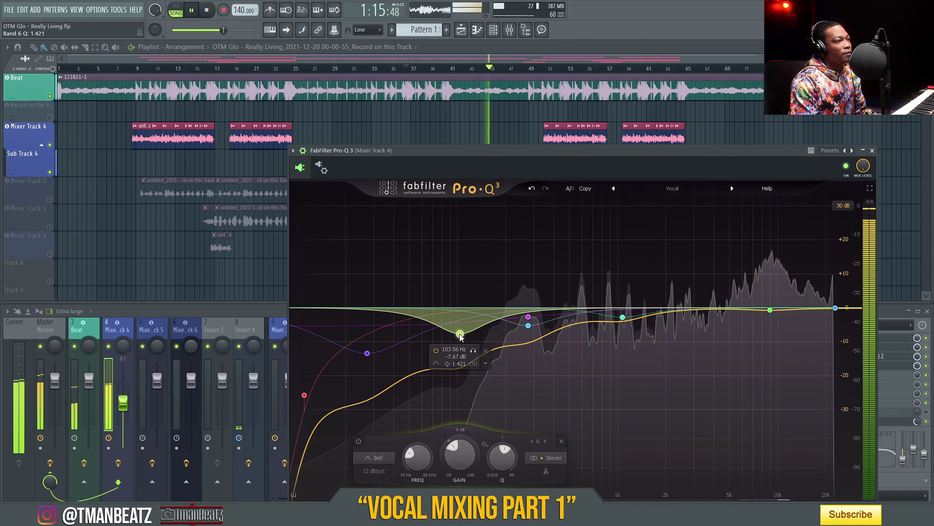
pyautogui.scroll(-1, 461, 336)
# Raise the low shelf to almost 0 dB at about 284 Hz and set the 1050 Hz bell to -2.73 dB
pyautogui.moveTo(527, 316); pyautogui.dragTo(530, 309)
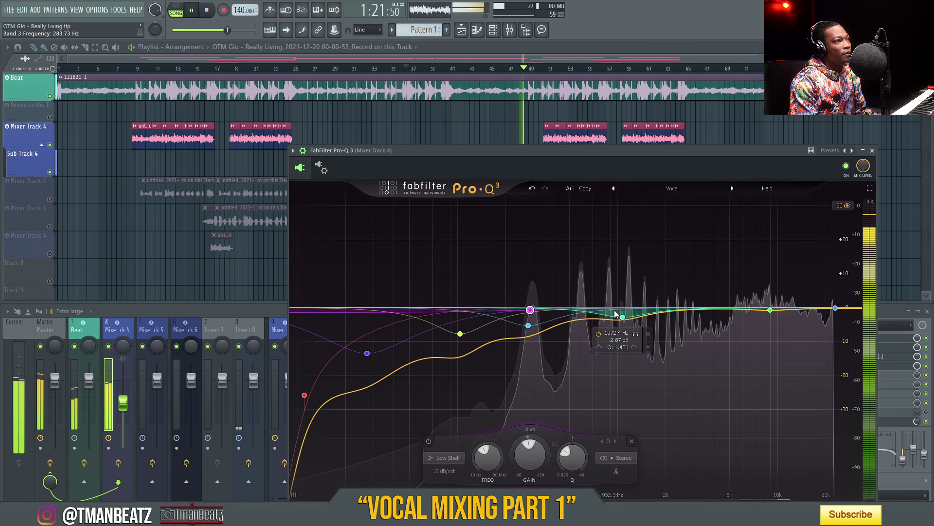
pyautogui.moveTo(616, 314); pyautogui.dragTo(612, 312)
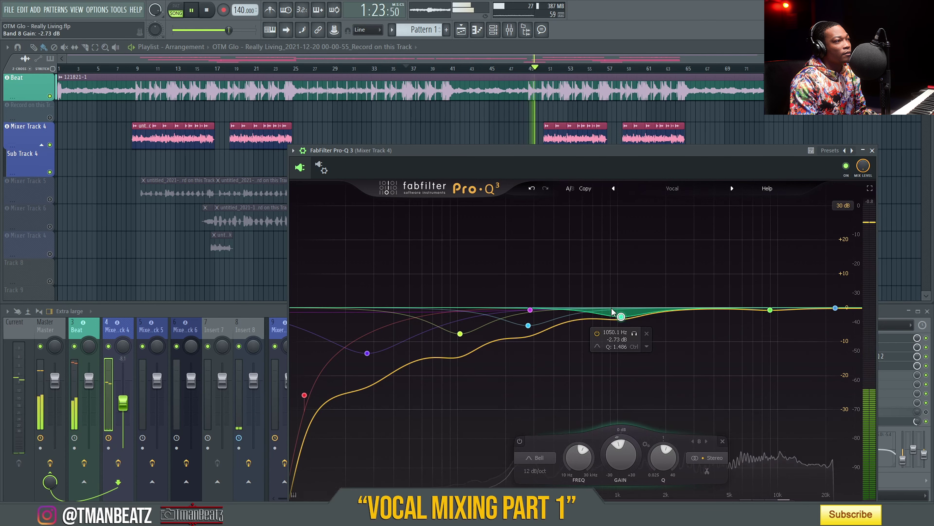
pyautogui.press('space')
# Unmute and solo Mixer Track 5 in the playlist, audition it from about bar 9, and select its mixer channel
pyautogui.click(450, 77)
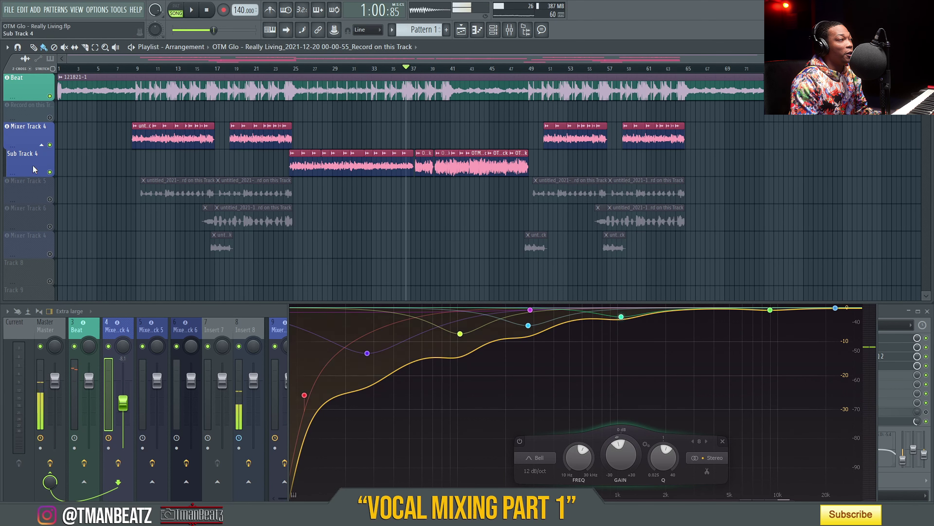
pyautogui.click(50, 199)
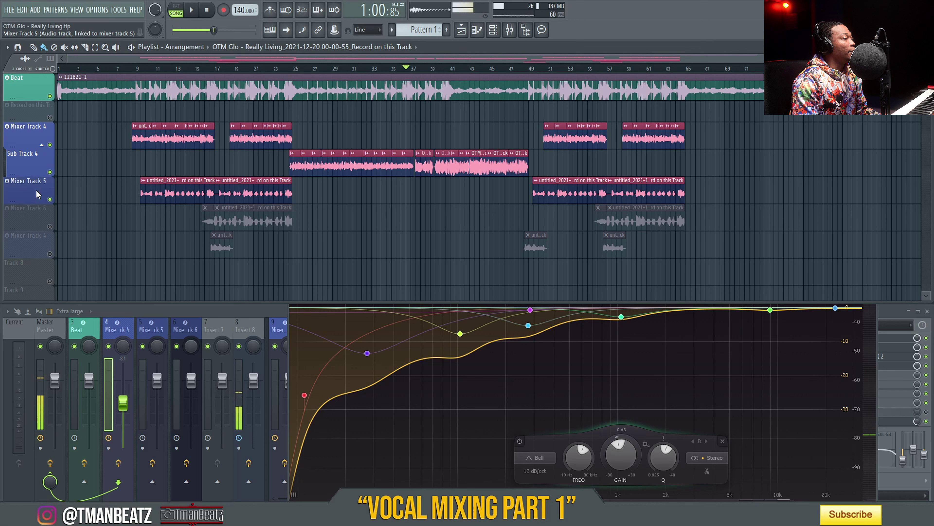
pyautogui.click(132, 69)
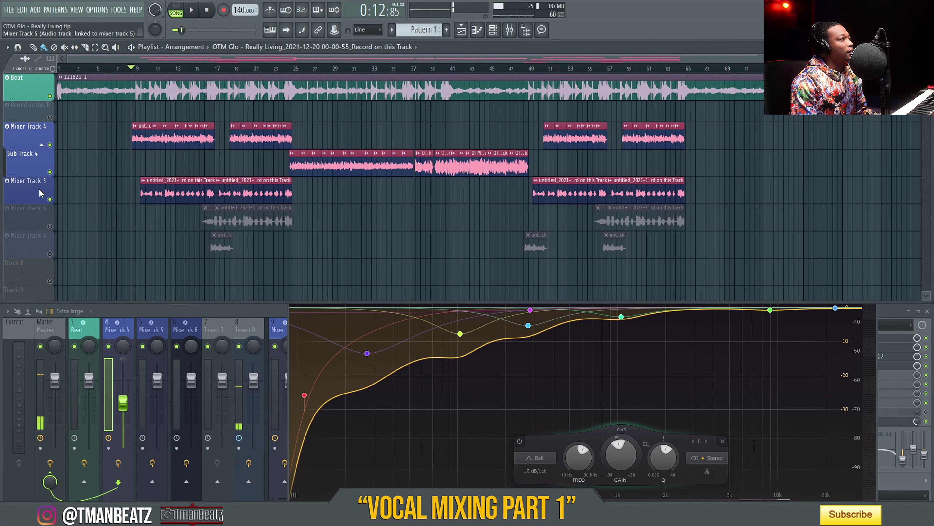
pyautogui.rightClick(50, 199)
pyautogui.press('space')
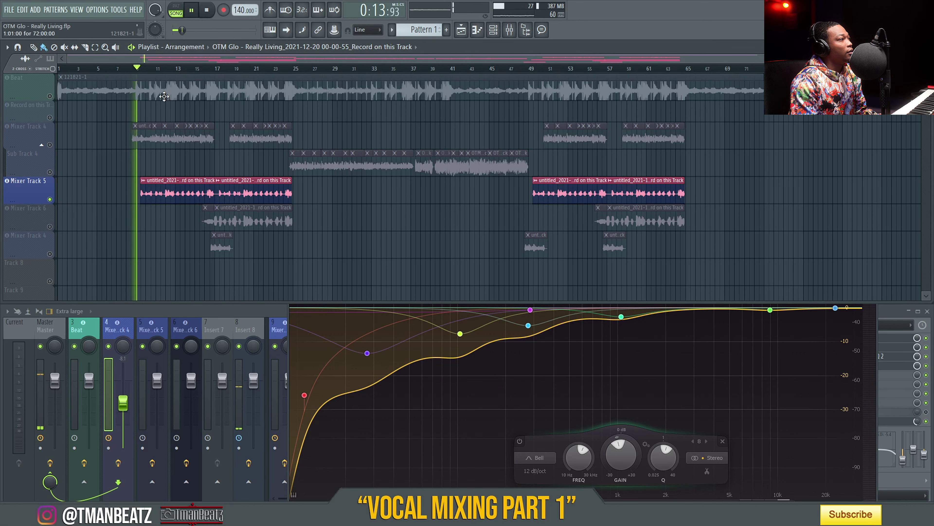
pyautogui.click(155, 329)
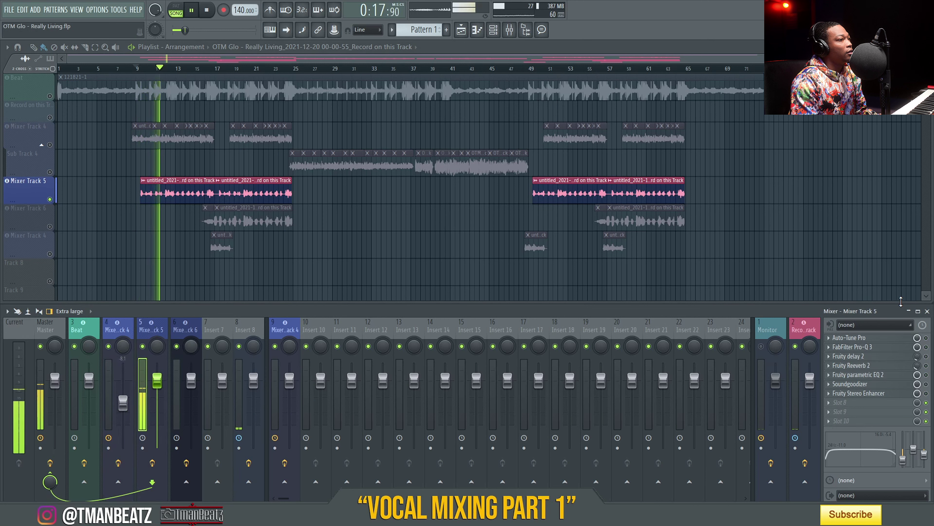
pyautogui.press('space')
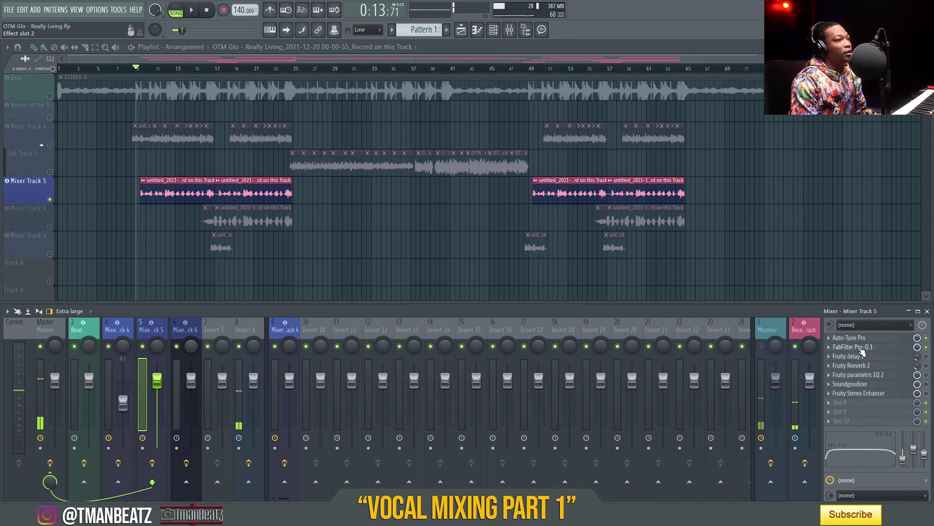
# In Mixer Track 5's FabFilter Pro-Q 3, lower the low cut, set the lowest bell to about 37.8 Hz, -14.35 dB, and deepen the bell near 140 Hz
pyautogui.click(853, 347)
pyautogui.moveTo(265, 133); pyautogui.dragTo(537, 148)
pyautogui.press('space')
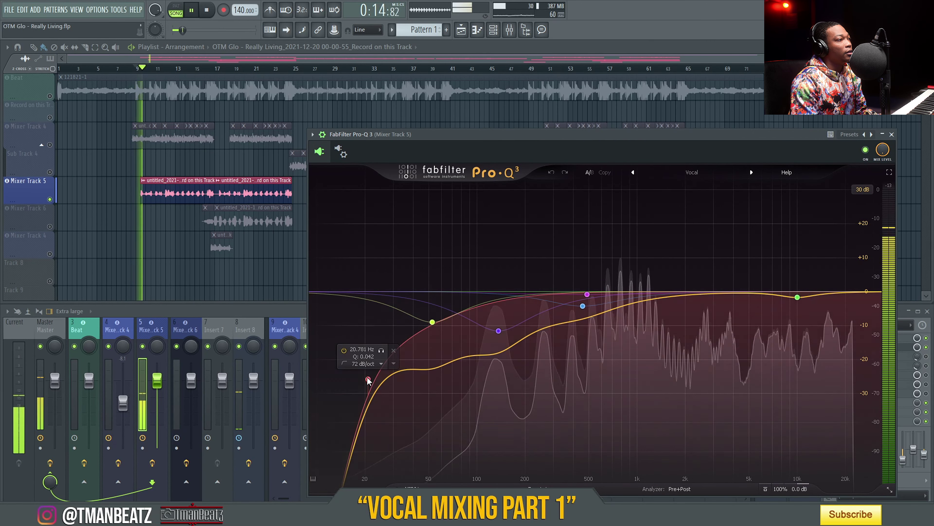
pyautogui.moveTo(368, 379); pyautogui.dragTo(345, 381)
pyautogui.moveTo(432, 322); pyautogui.dragTo(410, 340)
pyautogui.moveTo(499, 331); pyautogui.dragTo(501, 336)
# Deepen the bell near 500 Hz to about -6.5 dB and shift the high bell up to around 12 kHz, with playback stopped at the end
pyautogui.moveTo(583, 306); pyautogui.dragTo(589, 314)
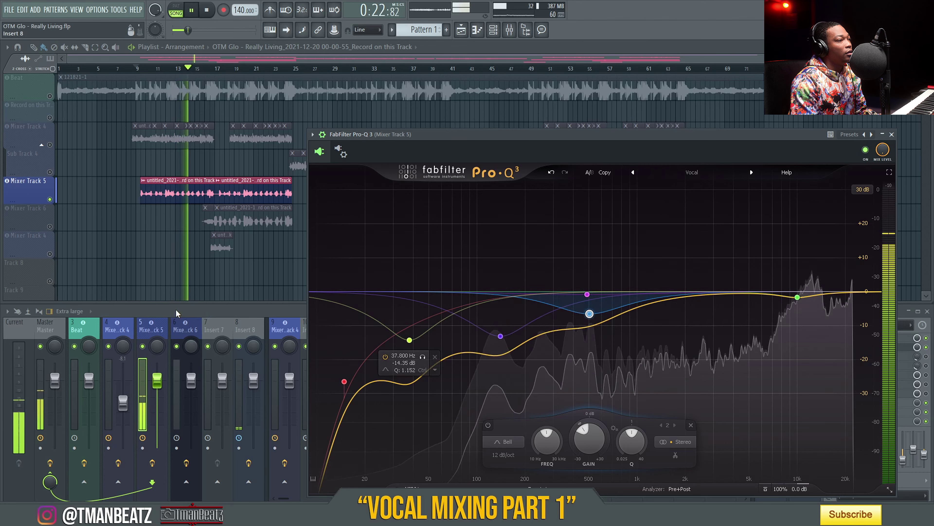
pyautogui.moveTo(797, 298); pyautogui.dragTo(810, 300)
pyautogui.click(164, 307)
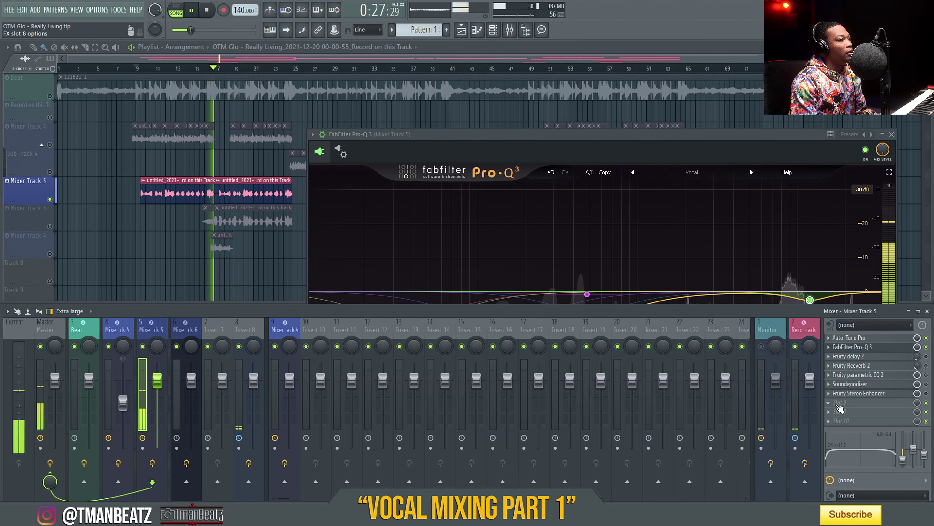
pyautogui.press('space')
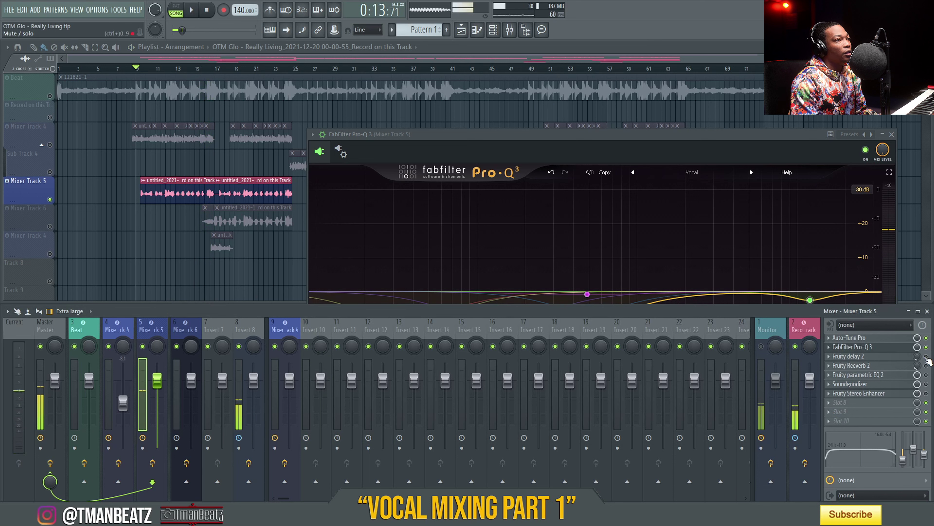
# Set the delay time of Mixer Track 5's Fruity delay 2 to 8 steps and audition the vocal from about bar 9
pyautogui.click(879, 357)
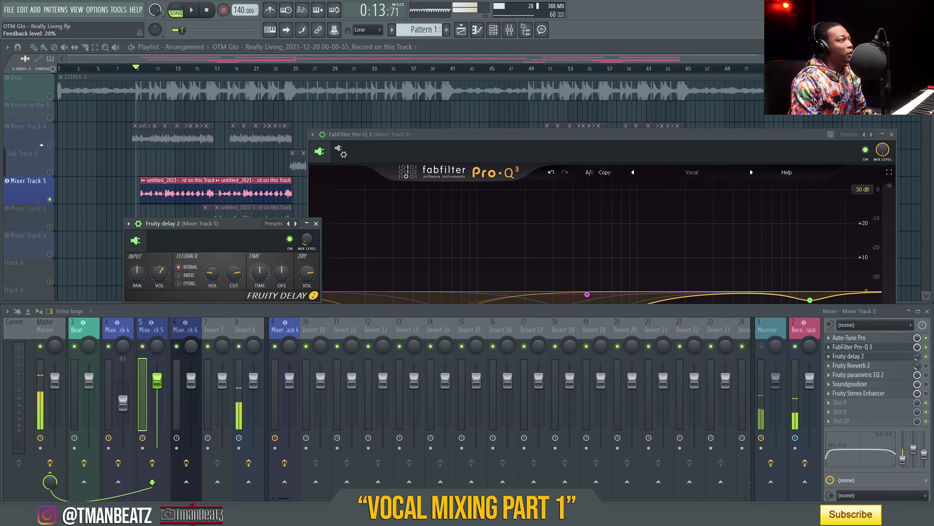
pyautogui.rightClick(259, 276)
pyautogui.moveTo(277, 290)
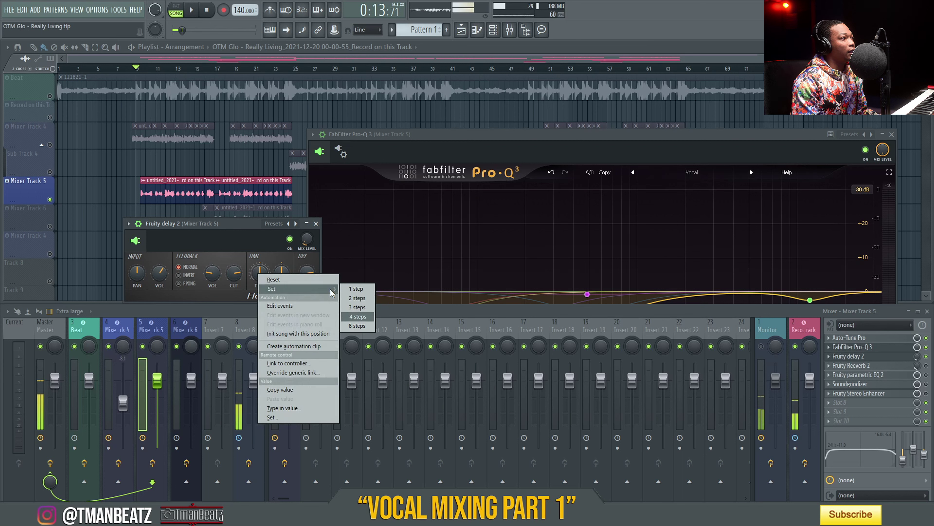
pyautogui.click(356, 326)
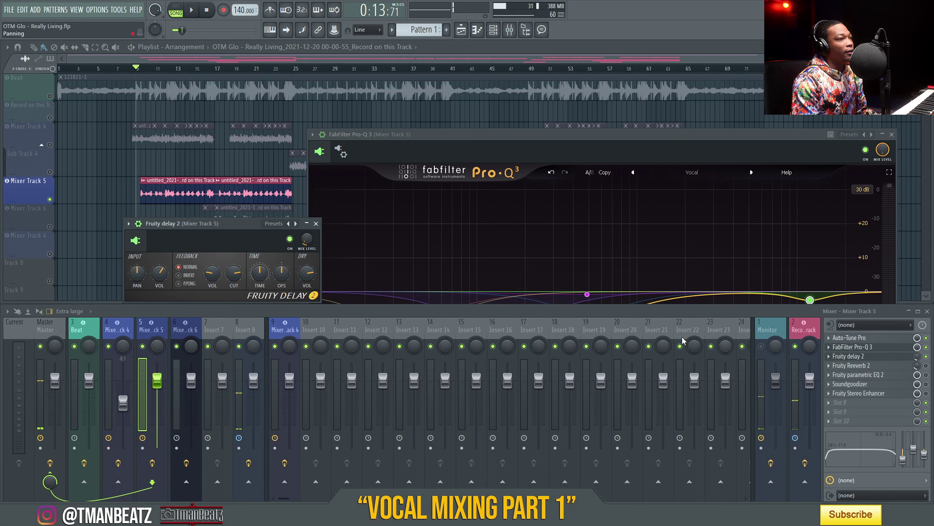
pyautogui.click(138, 70)
pyautogui.press('space')
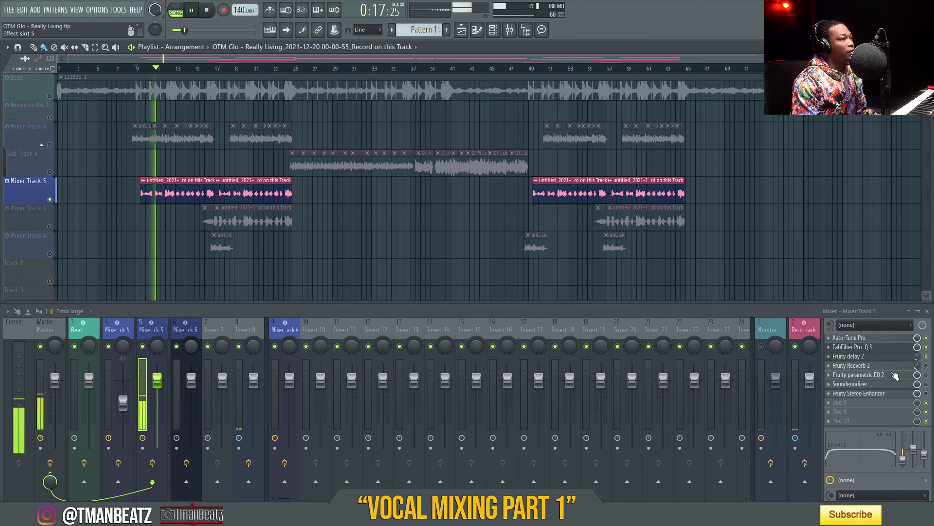
pyautogui.press('space')
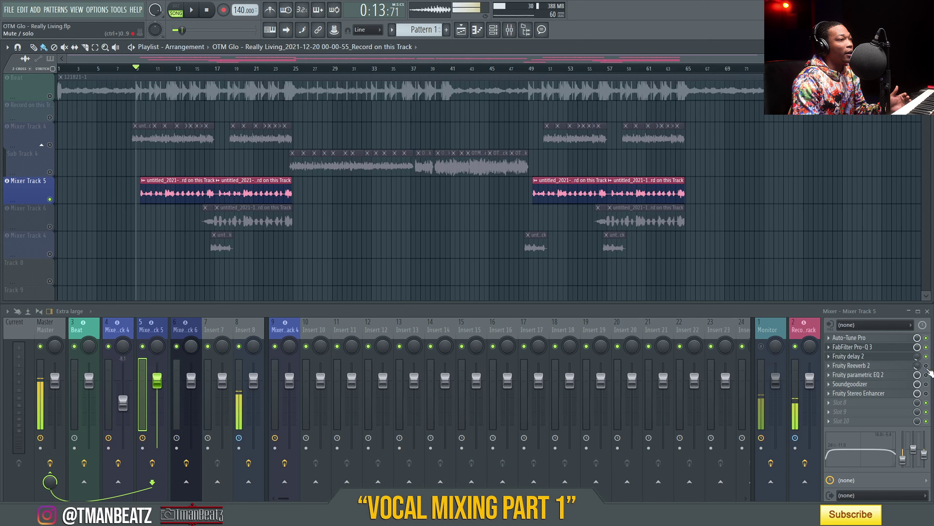
# Raise the wet level slightly in Mixer Track 5's Fruity Reeverb 2 and audition the result from about bar 9
pyautogui.click(871, 367)
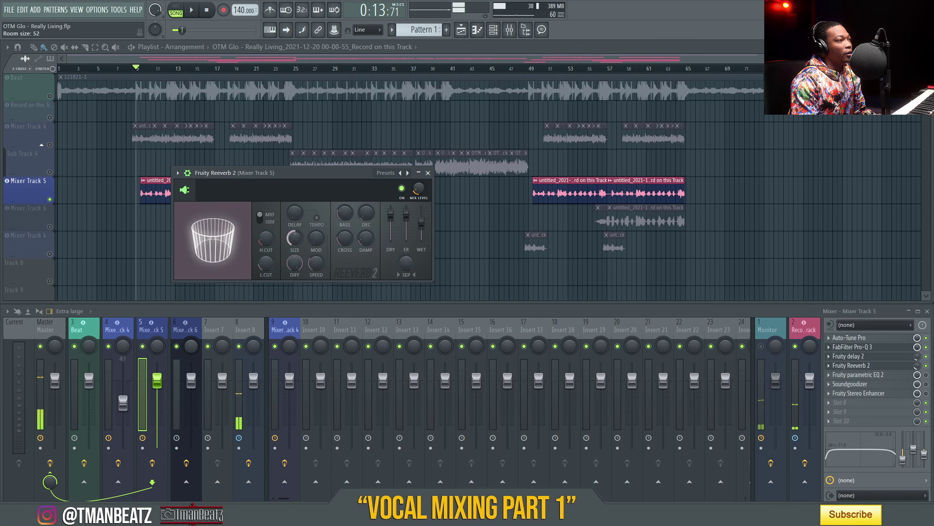
pyautogui.moveTo(422, 223); pyautogui.dragTo(421, 221)
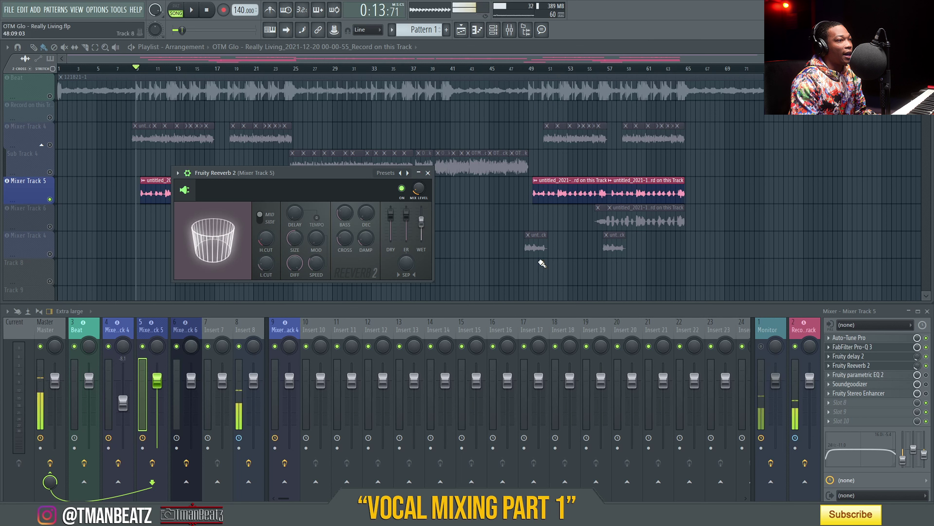
pyautogui.click(132, 68)
pyautogui.press('space')
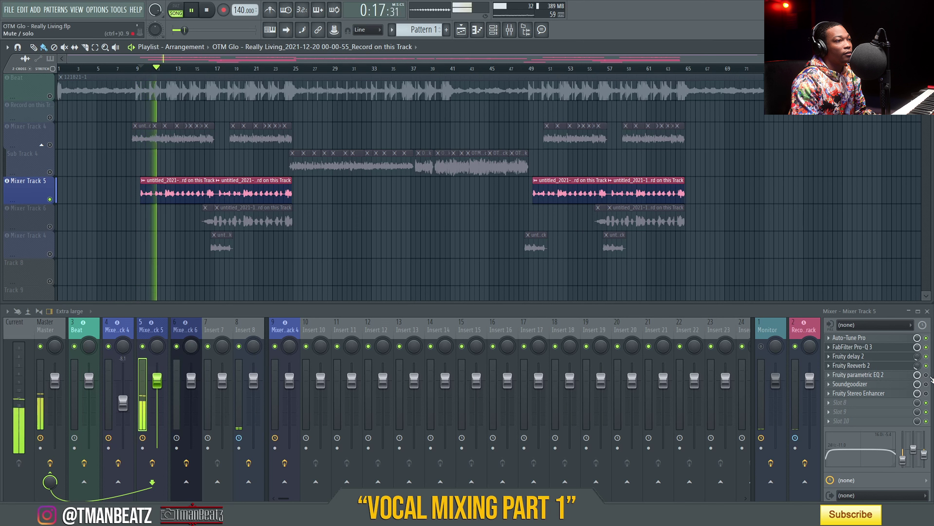
pyautogui.press('space')
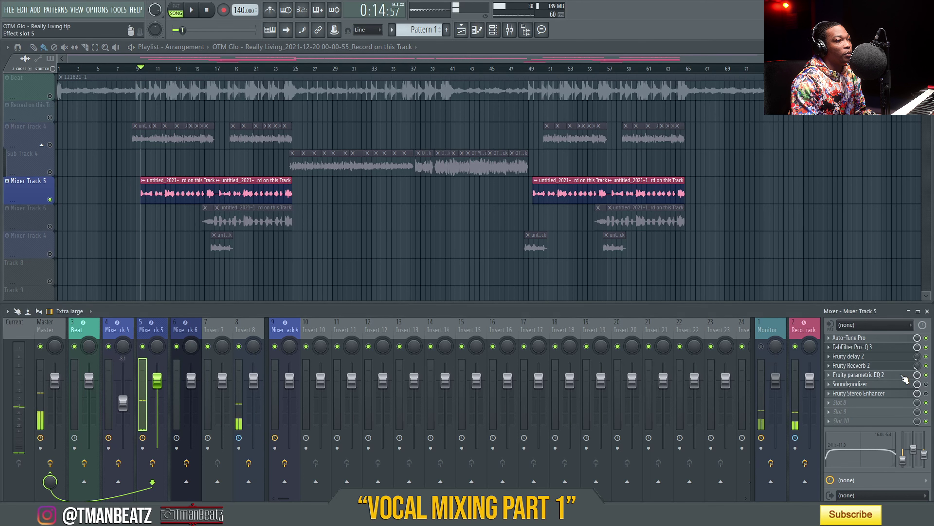
# Inspect Mixer Track 5's Fruity parametric EQ 2 curve and listen to the soloed vocal through it from about bar 9
pyautogui.click(903, 375)
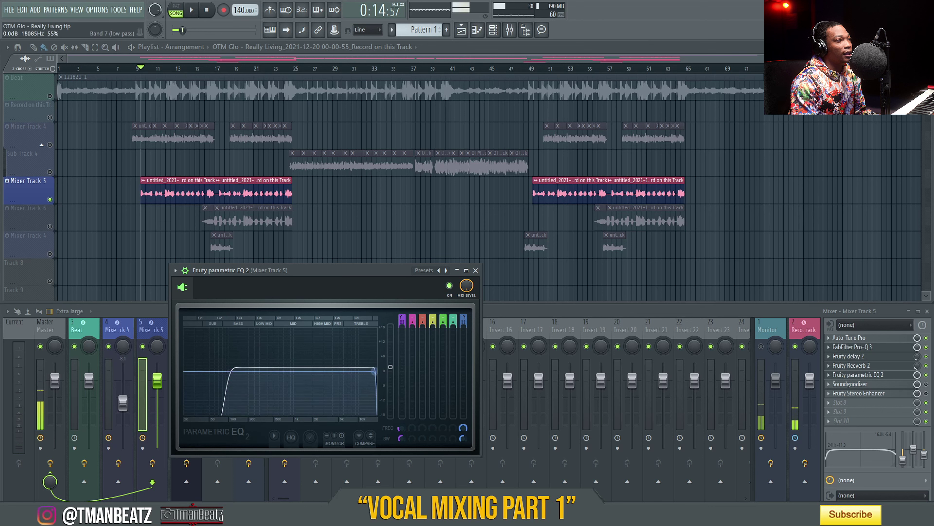
pyautogui.click(139, 70)
pyautogui.press('space')
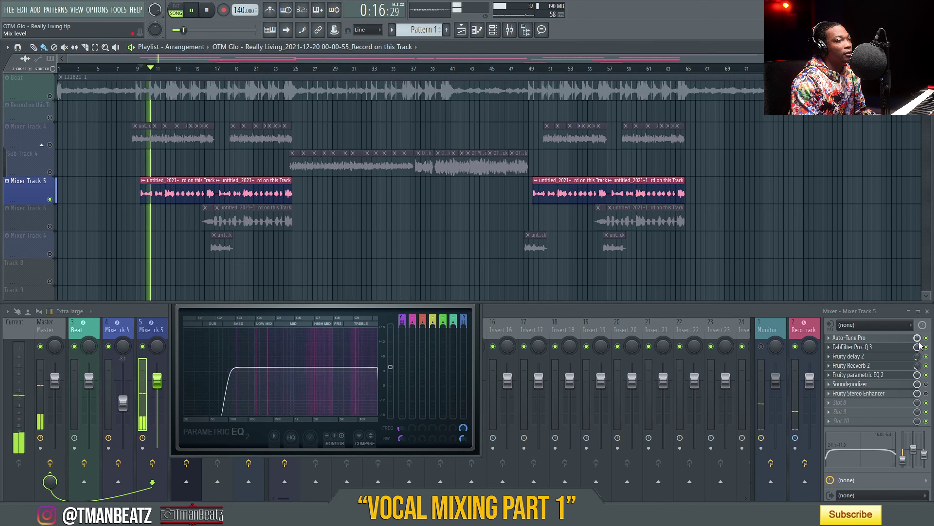
pyautogui.press('space')
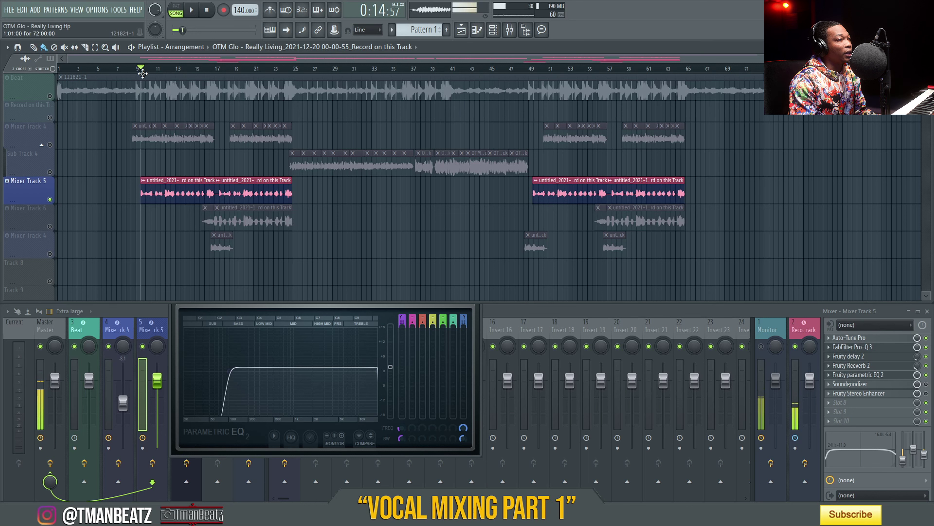
# Enable Soundgoodizer on Mixer Track 5, close the parametric EQ window, and audition the vocal with the effect active
pyautogui.press('space')
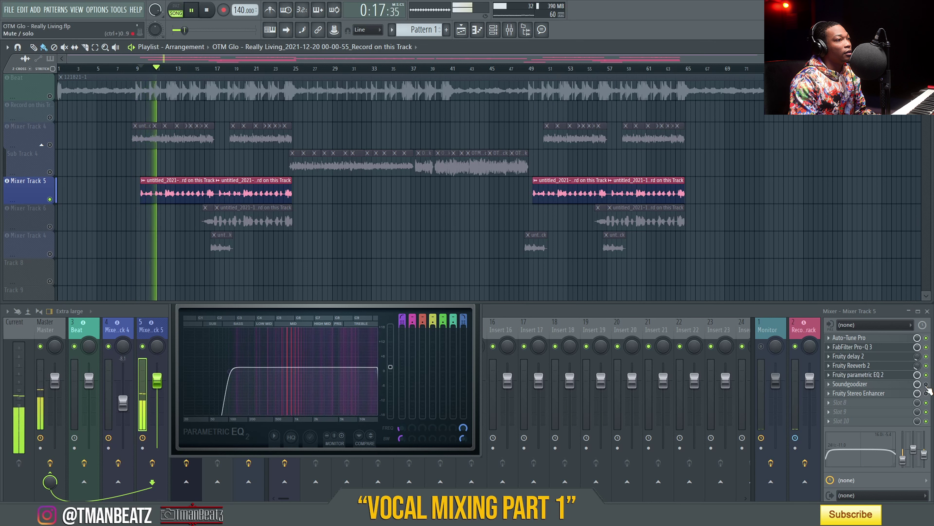
pyautogui.press('Escape')
pyautogui.press('space')
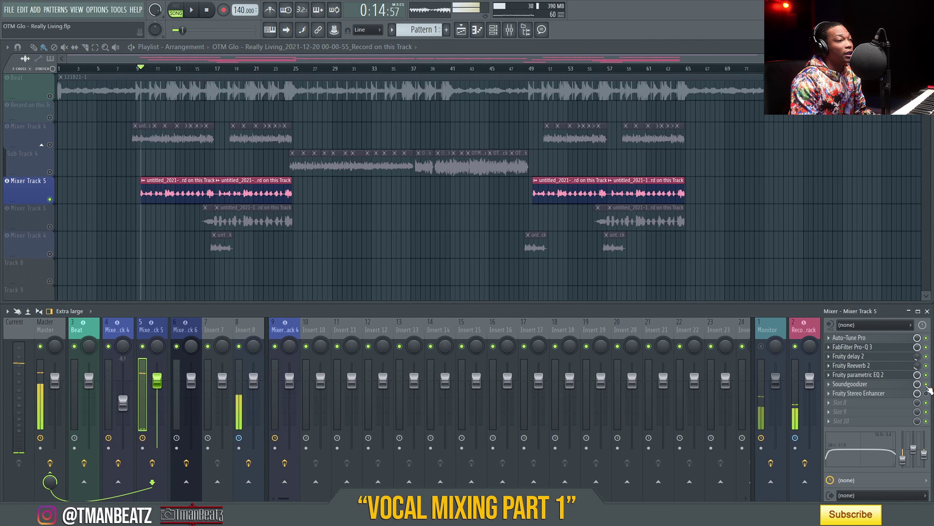
pyautogui.press('space')
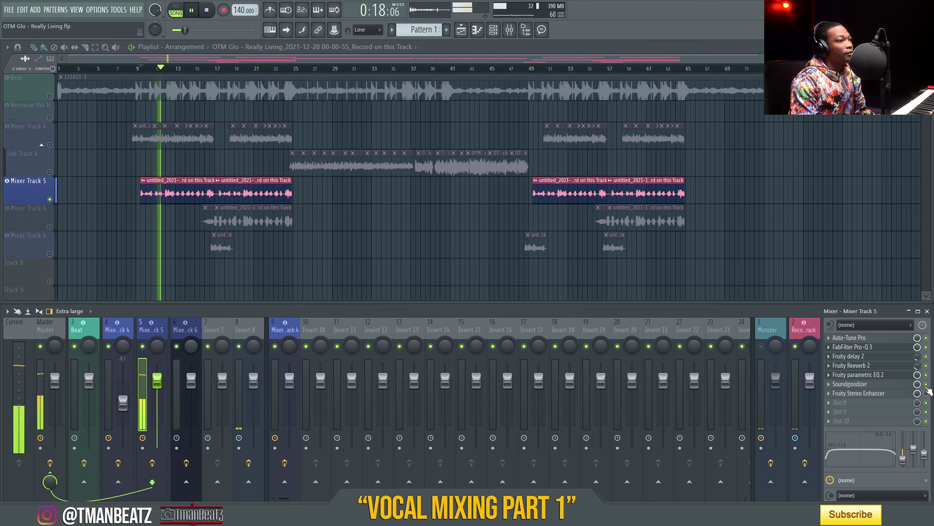
pyautogui.press('space')
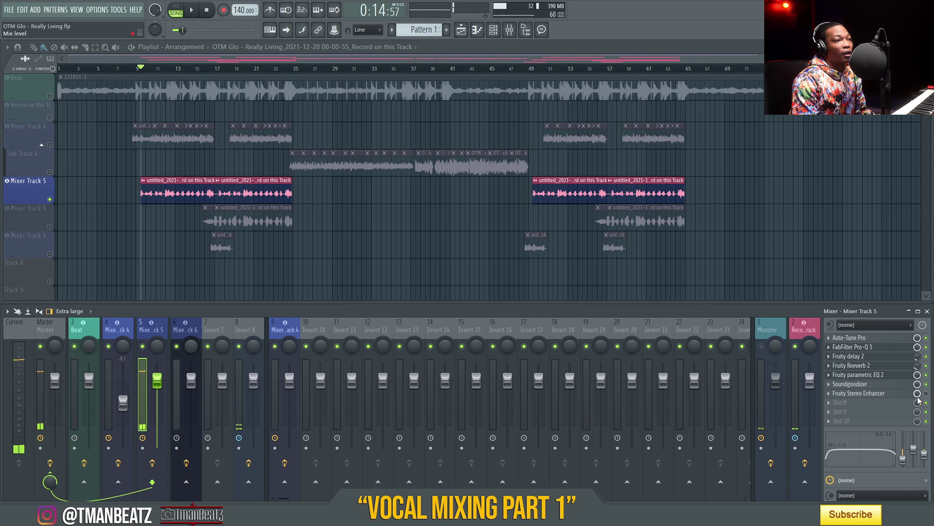
# Load the For strings preset in Mixer Track 5's Fruity Stereo Enhancer, enable the effect, and play the vocal
pyautogui.click(897, 393)
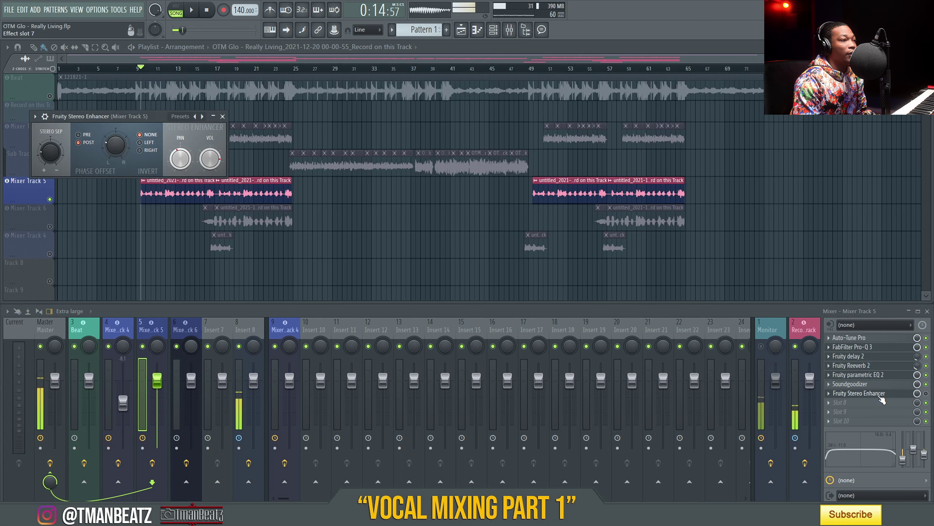
pyautogui.click(35, 116)
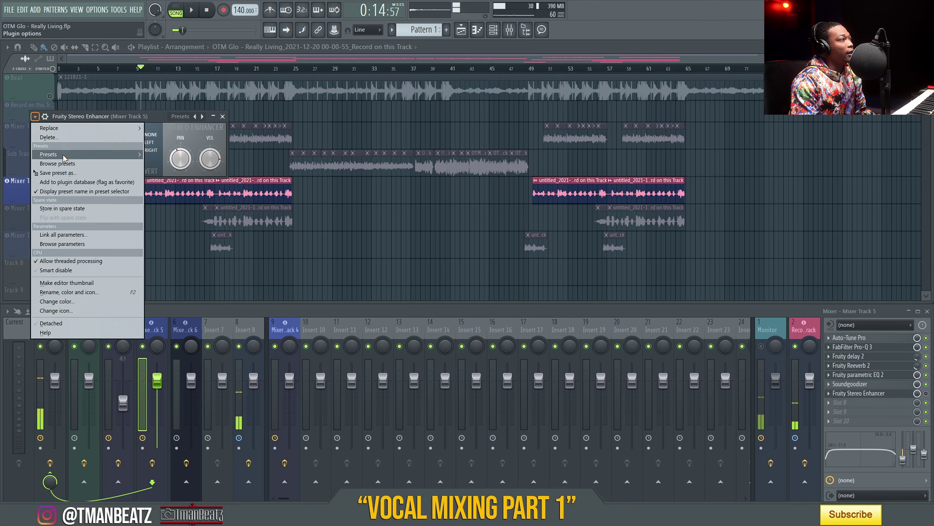
pyautogui.moveTo(64, 155)
pyautogui.click(162, 164)
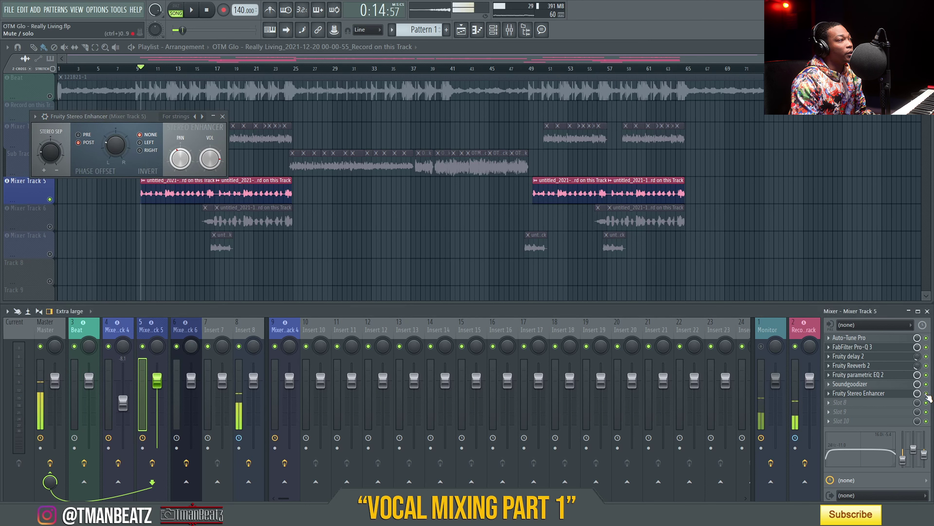
pyautogui.press('space')
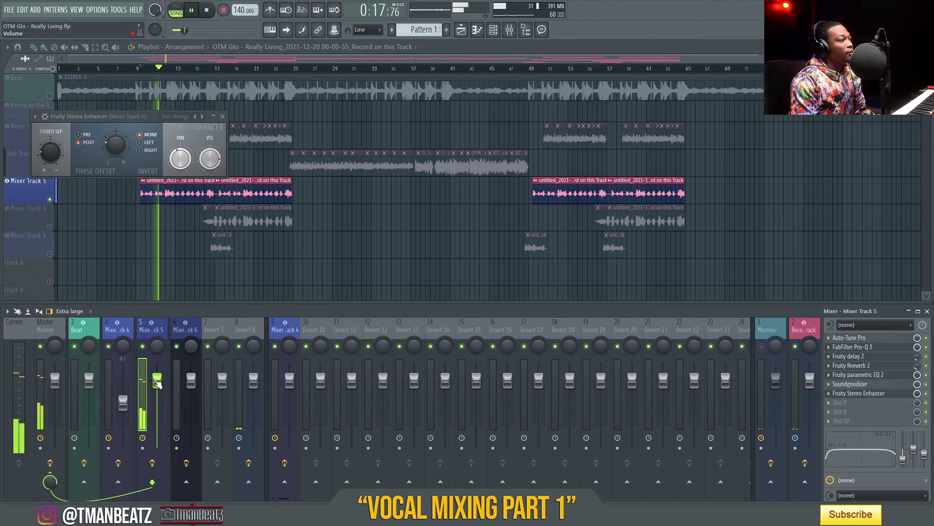
# Bring Mixer Track 4 and Beat back in and lower Mixer Track 5's volume to sit with them, playing from about bar 8
pyautogui.press('space')
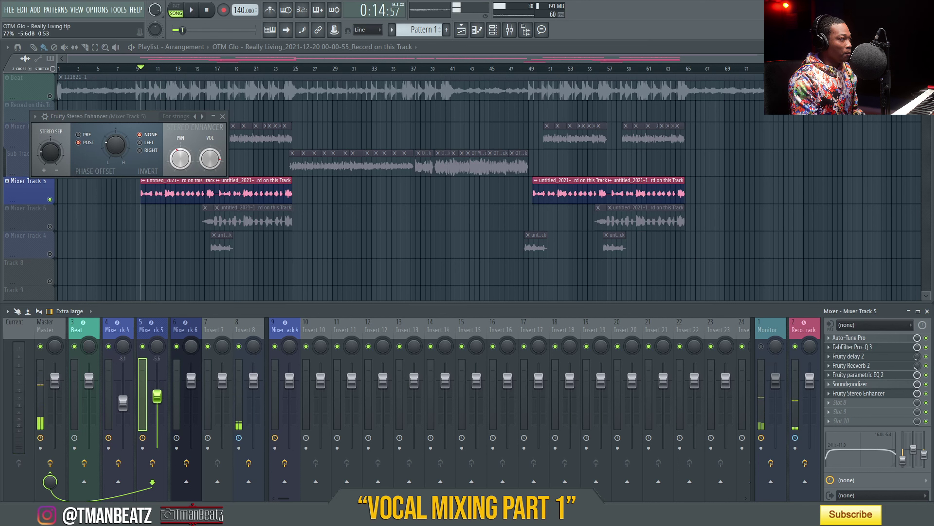
pyautogui.click(146, 61)
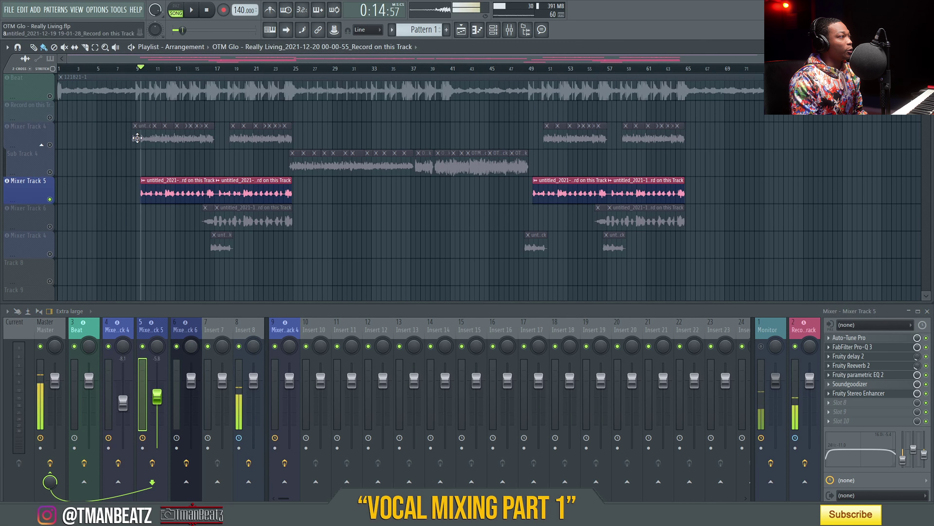
pyautogui.click(50, 146)
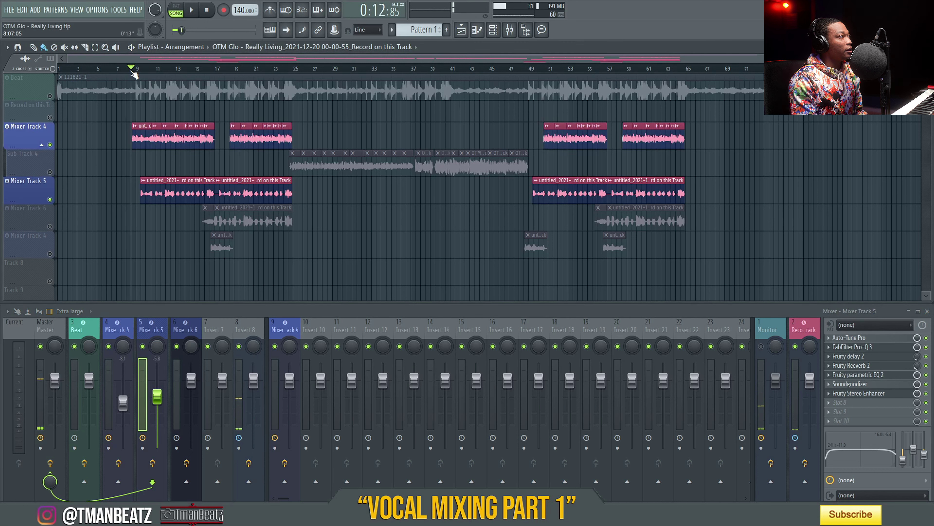
pyautogui.press('space')
pyautogui.moveTo(157, 400); pyautogui.dragTo(157, 404)
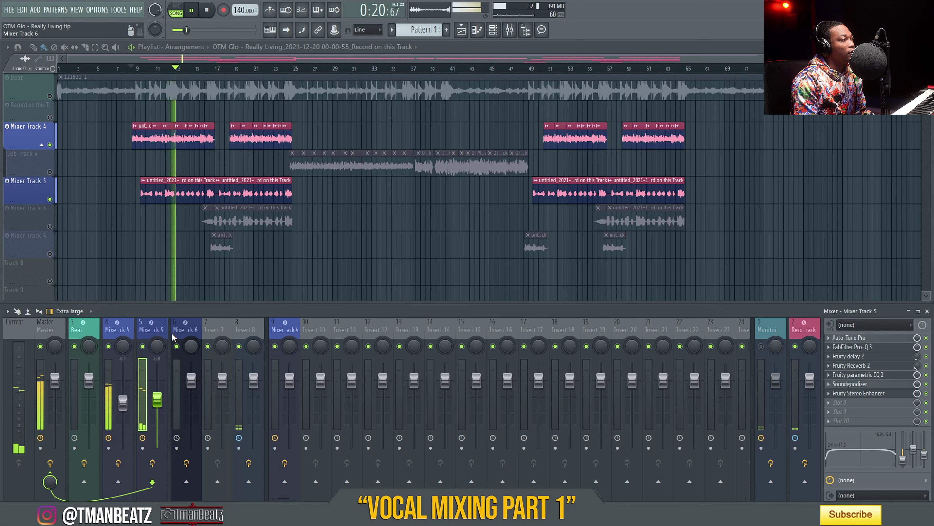
pyautogui.click(50, 97)
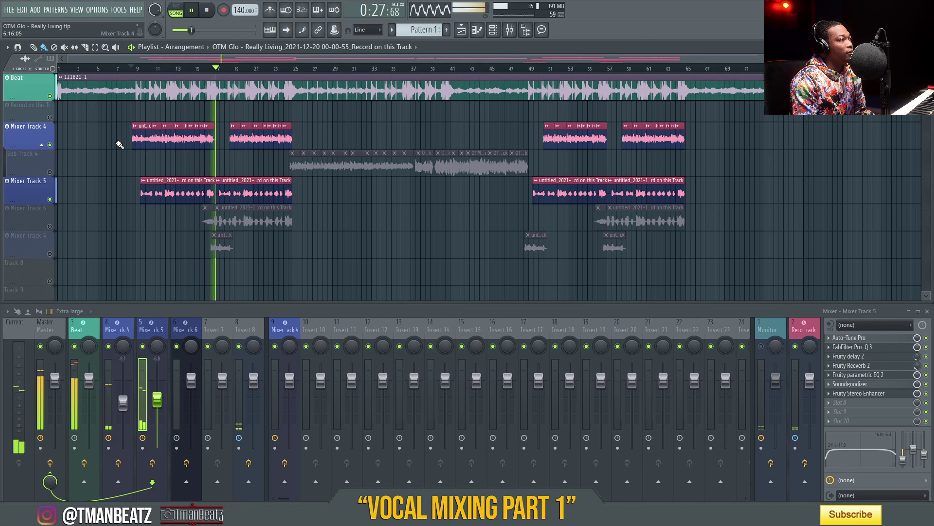
pyautogui.press('space')
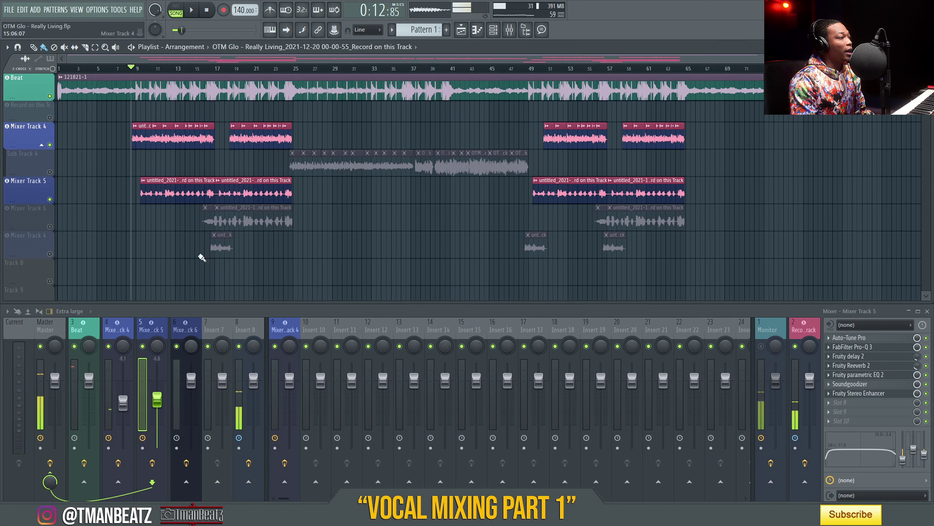
# Select Mixer Track 6's channel, solo its vocal clips in the playlist, and listen to them from about bar 15
pyautogui.click(184, 325)
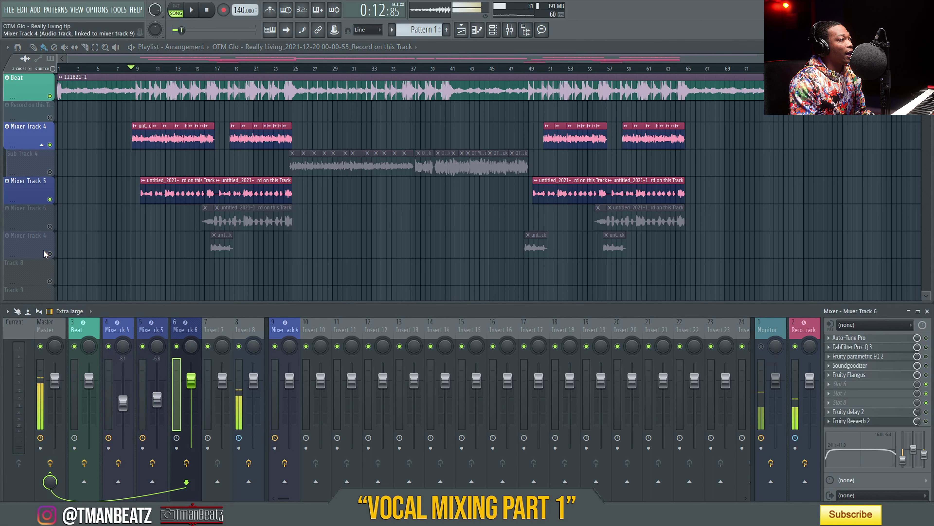
pyautogui.click(50, 227)
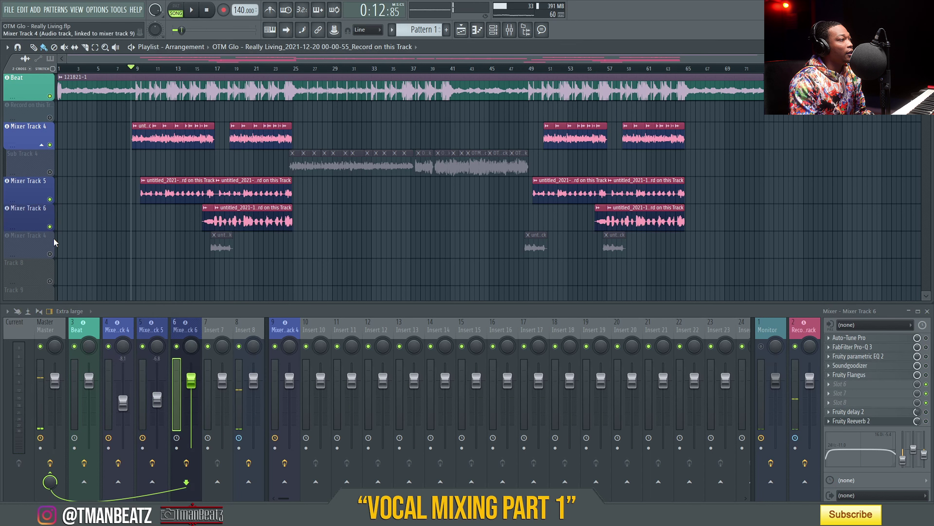
pyautogui.rightClick(49, 227)
pyautogui.click(207, 69)
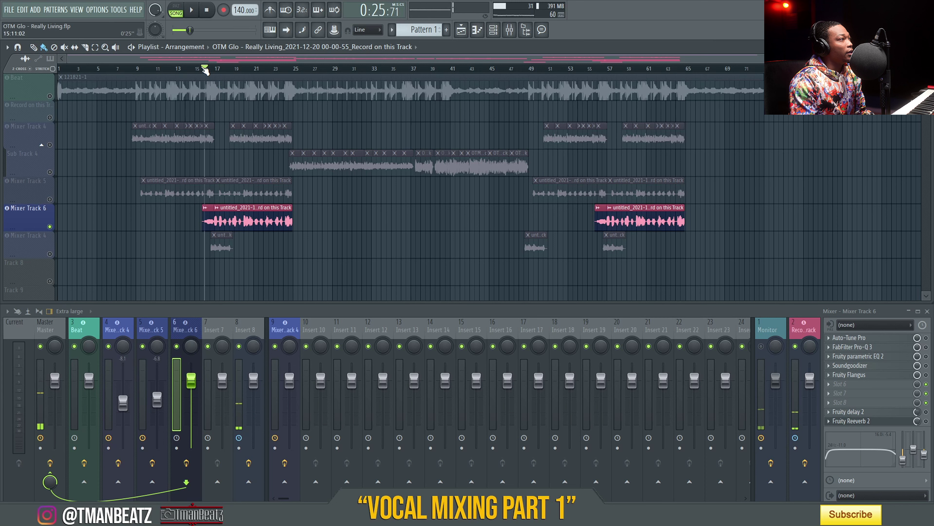
pyautogui.press('space')
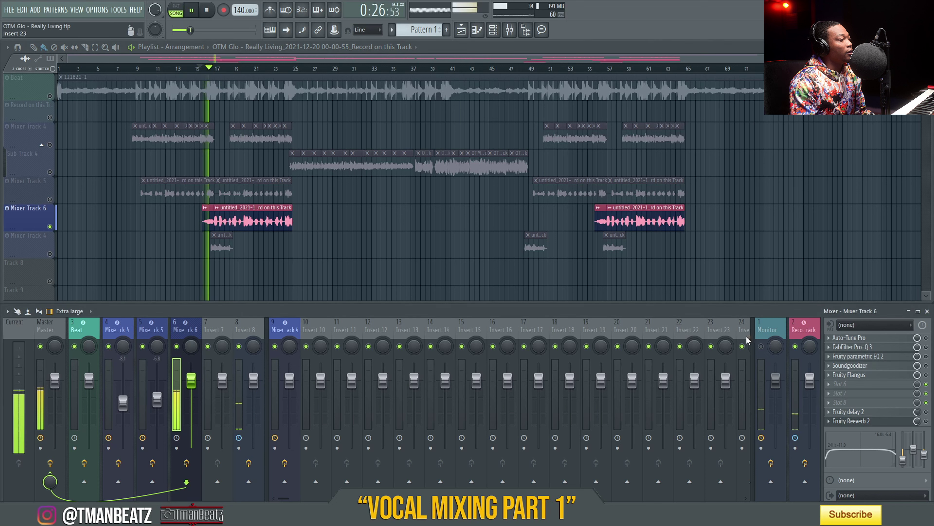
pyautogui.press('space')
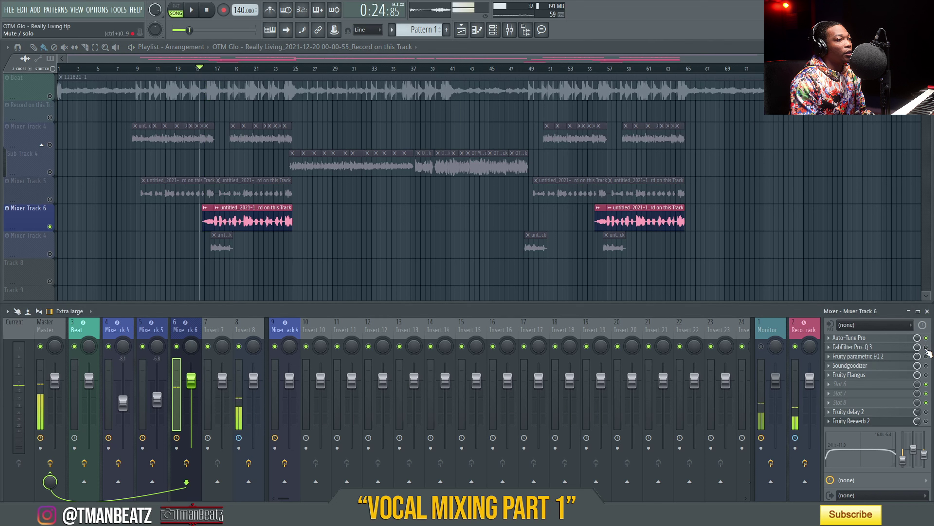
# Enable FabFilter Pro-Q 3 on Mixer Track 6, with its low cut at about 29 Hz and a deeper bell cut near 200 Hz
pyautogui.press('space')
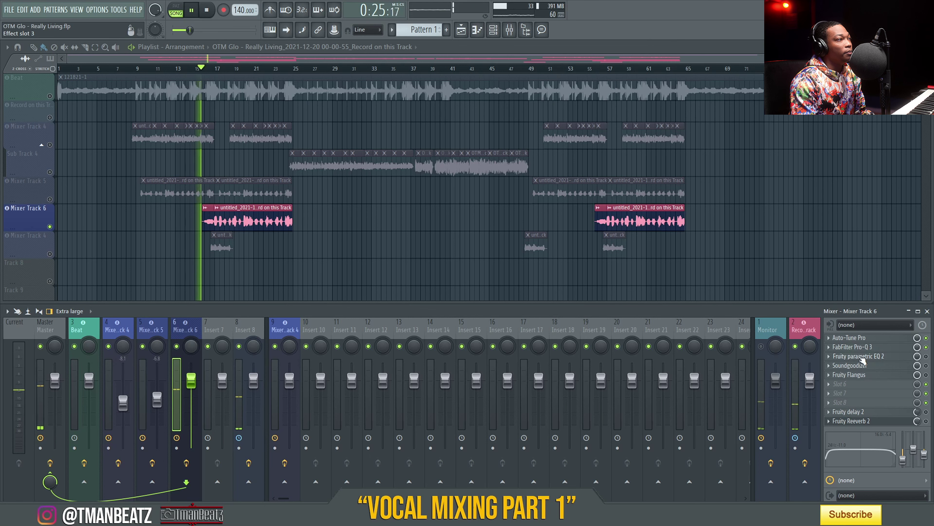
pyautogui.click(871, 347)
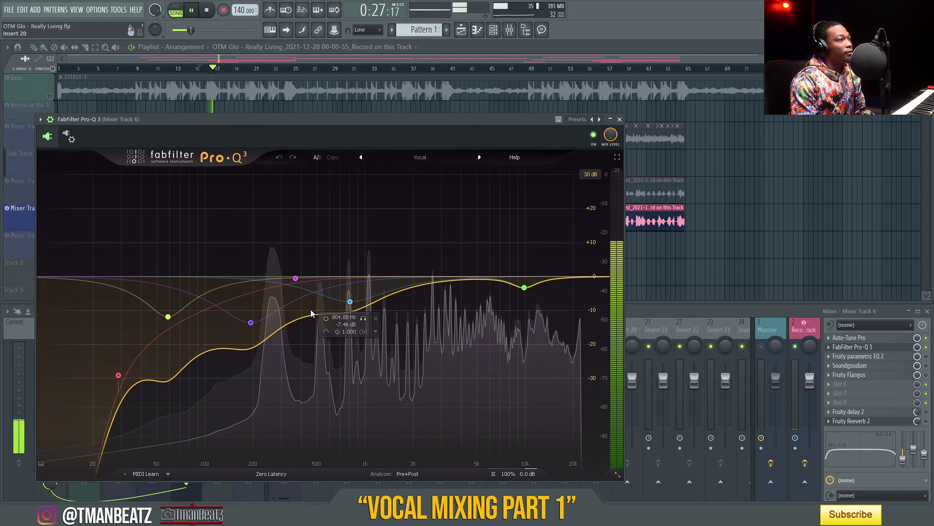
pyautogui.click(119, 378)
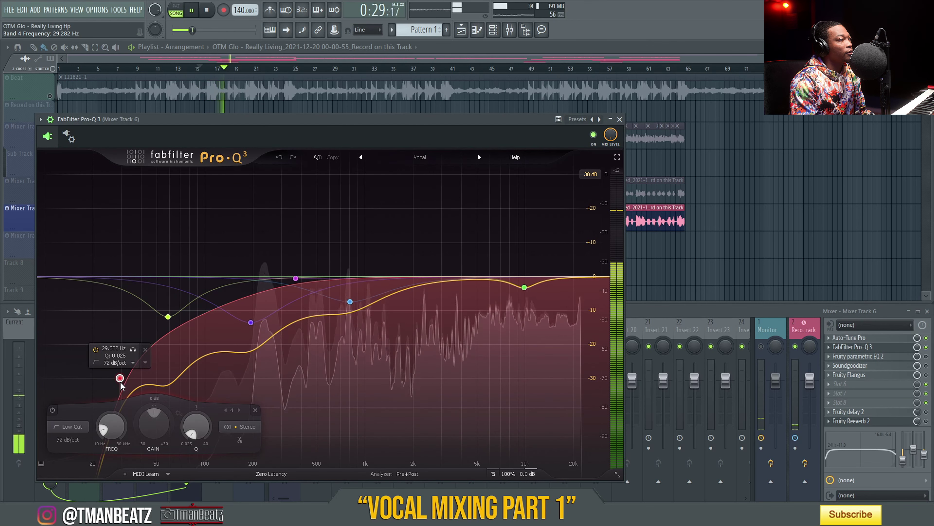
pyautogui.press('space')
pyautogui.click(251, 323)
pyautogui.moveTo(249, 325); pyautogui.dragTo(250, 332)
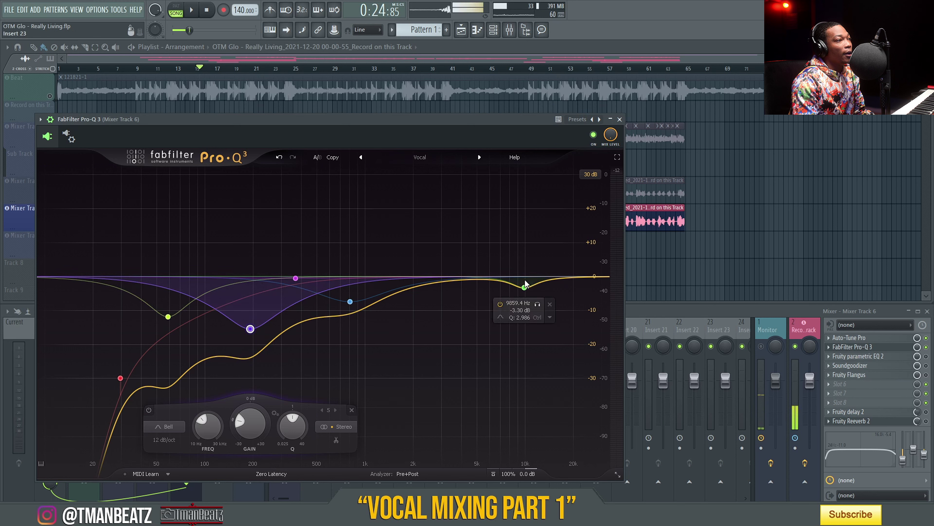
# Compare the vocal with Pro-Q 3's 9859.4 Hz band soloed and unsoloed during playback, and close the equalizer window
pyautogui.click(537, 305)
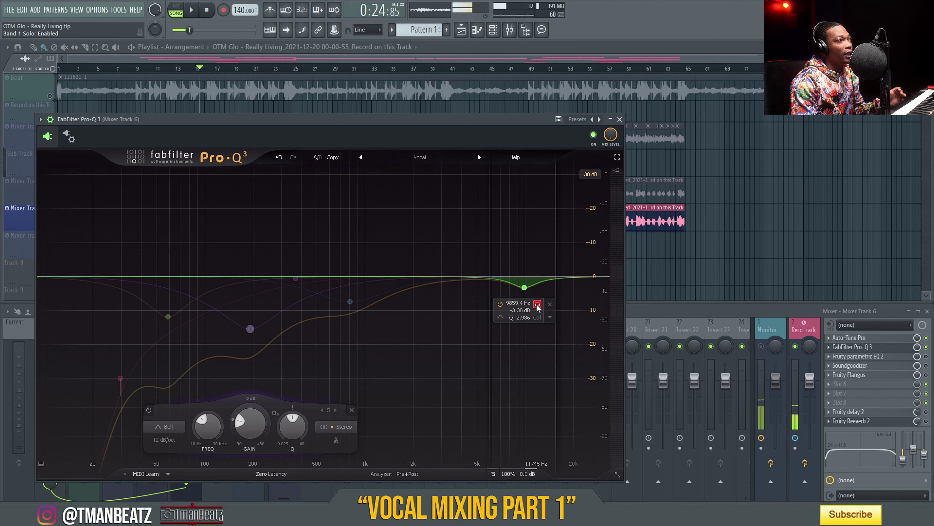
pyautogui.click(537, 304)
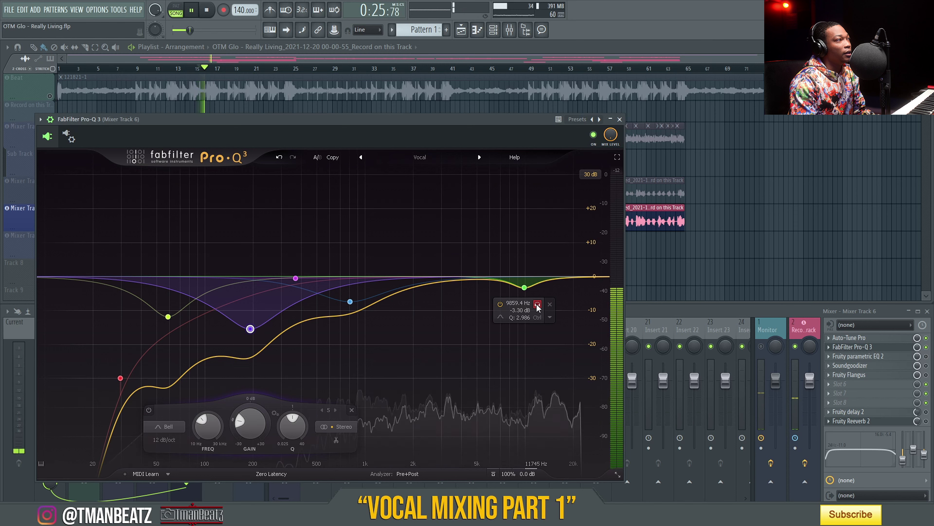
pyautogui.click(537, 305)
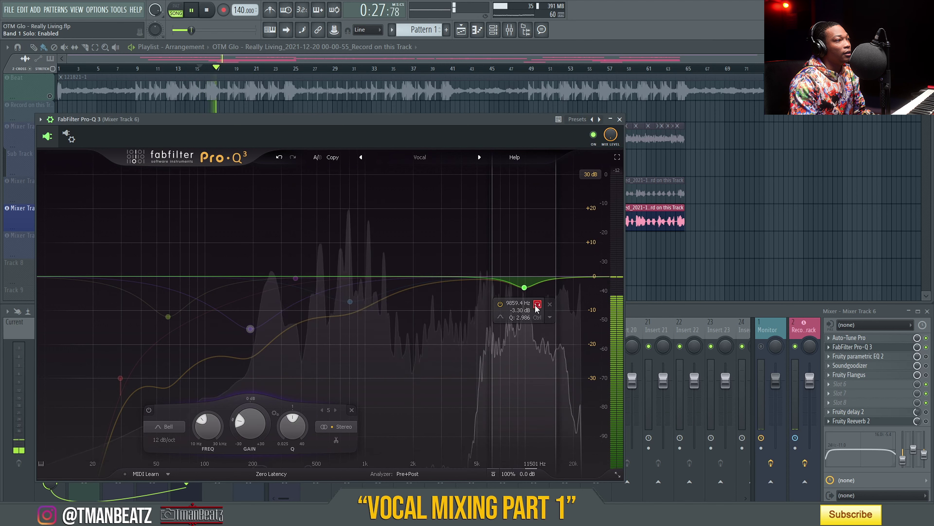
pyautogui.click(537, 304)
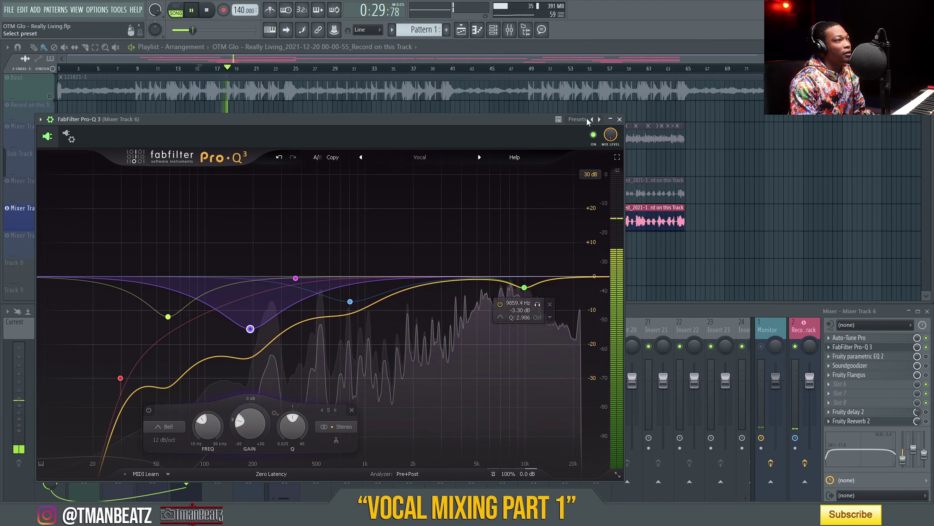
pyautogui.click(858, 346)
# Enable Fruity parametric EQ 2 and Soundgoodizer on Mixer Track 6, auditioning the vocal from about bar 15
pyautogui.click(871, 356)
pyautogui.press('space')
pyautogui.click(926, 356)
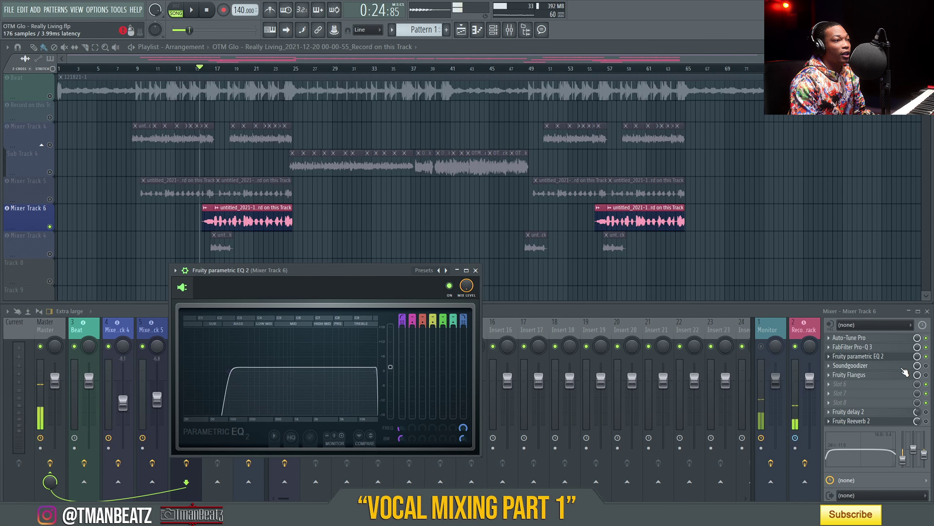
pyautogui.moveTo(300, 270); pyautogui.dragTo(454, 264)
pyautogui.click(201, 69)
pyautogui.press('space')
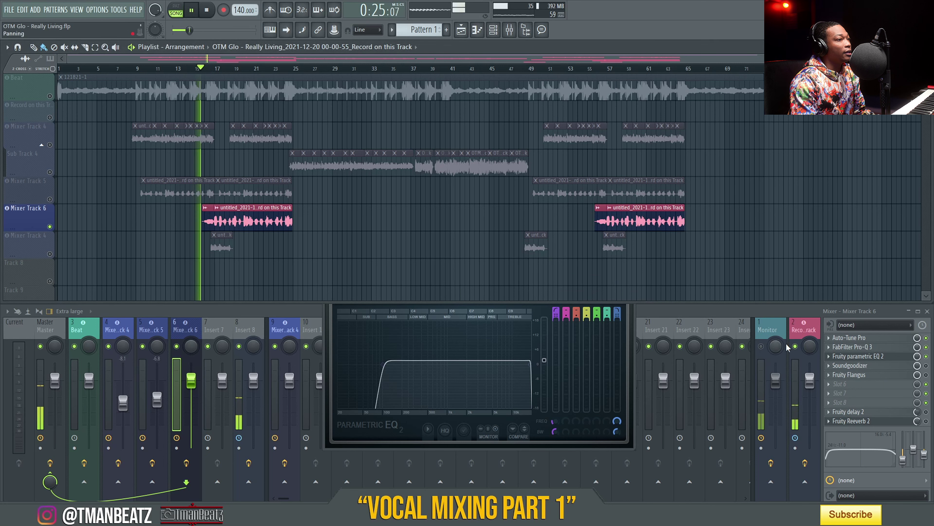
pyautogui.click(929, 372)
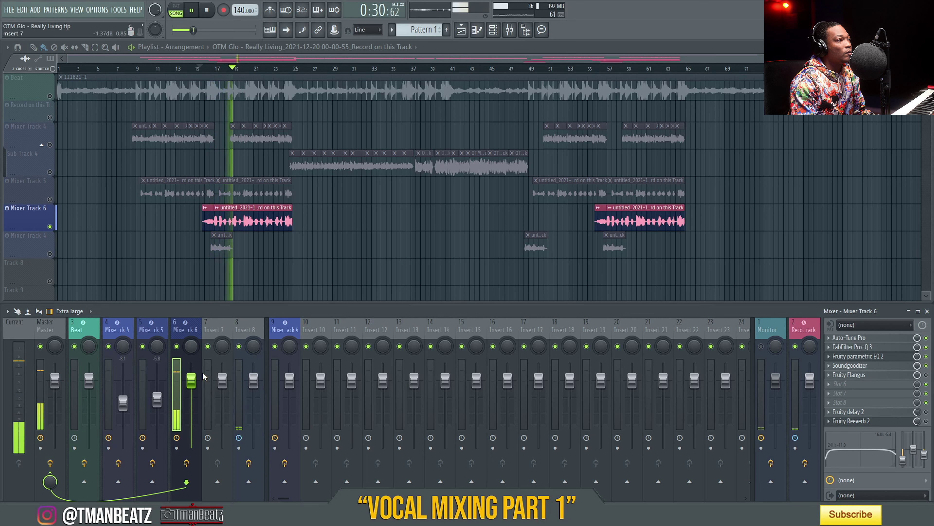
pyautogui.press('space')
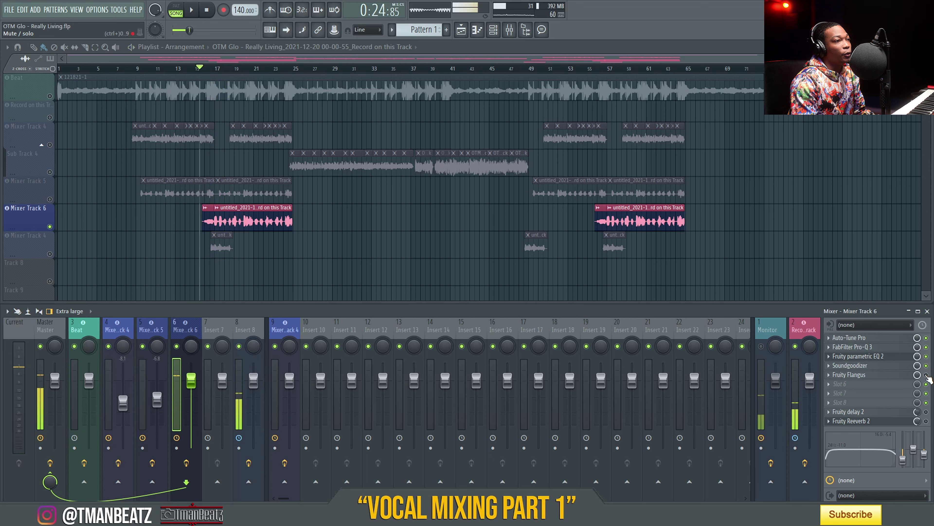
# Enable Fruity Flangus on Mixer Track 6, load its Default preset, and audition the vocal through it
pyautogui.click(885, 379)
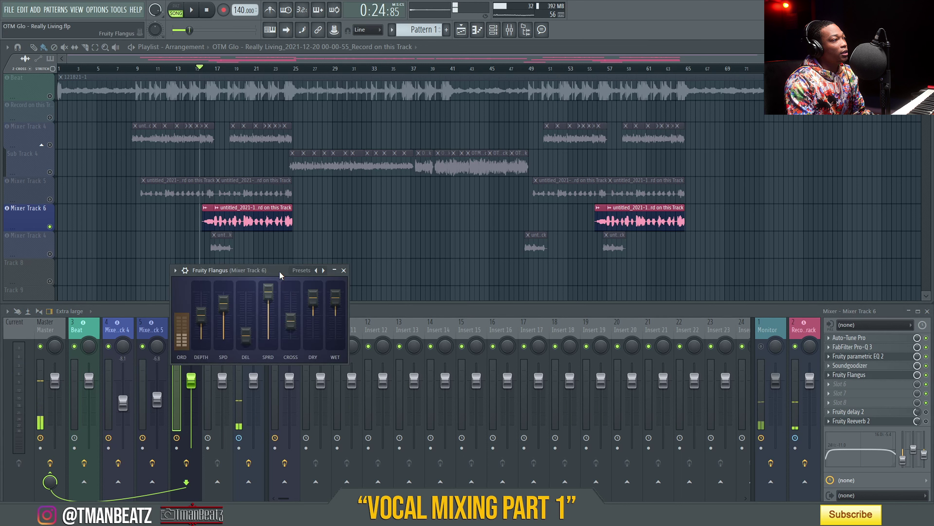
pyautogui.click(175, 270)
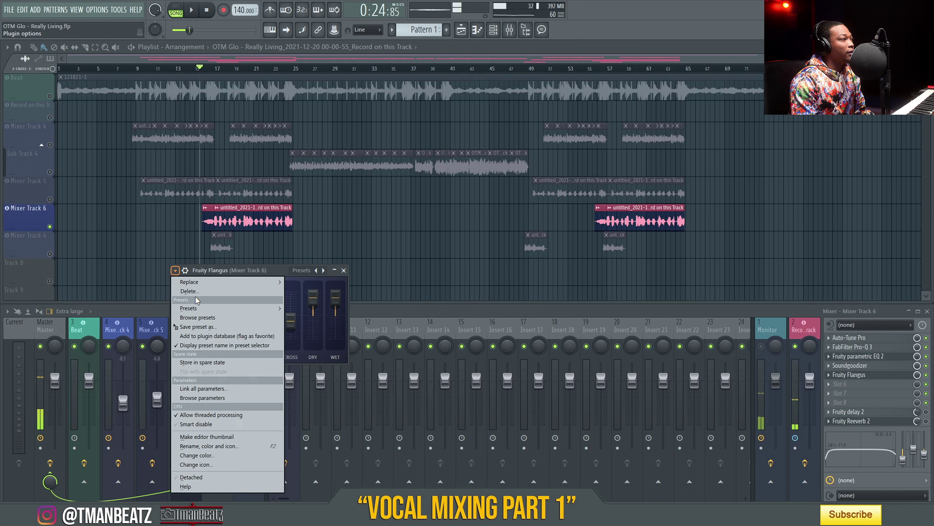
pyautogui.moveTo(220, 308)
pyautogui.click(303, 326)
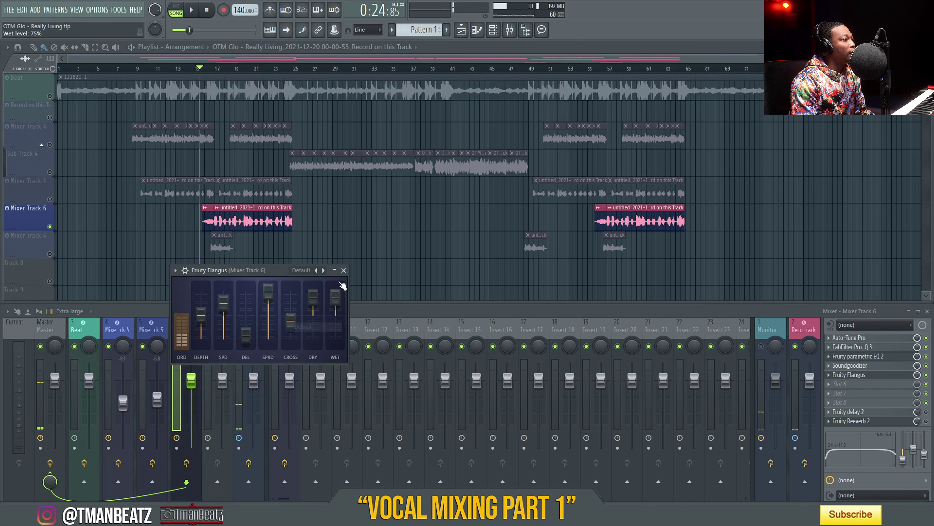
pyautogui.click(344, 270)
pyautogui.press('space')
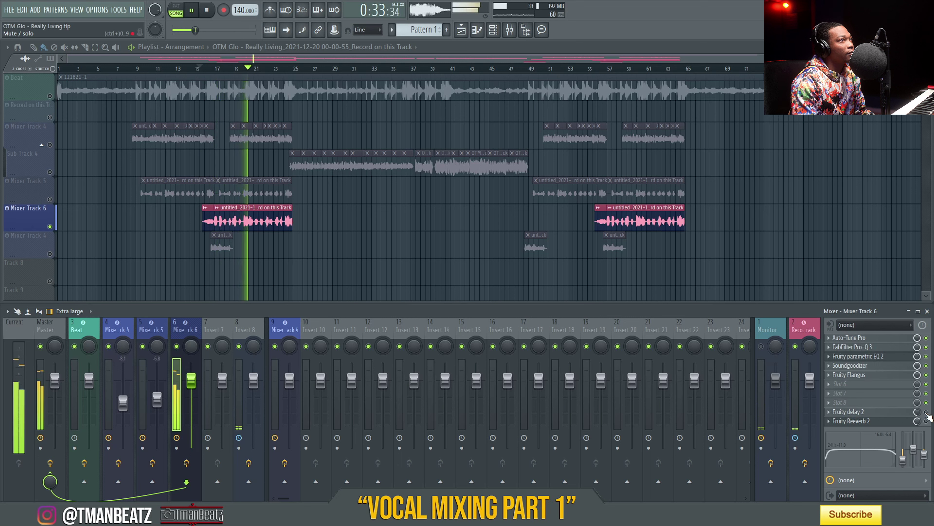
pyautogui.press('space')
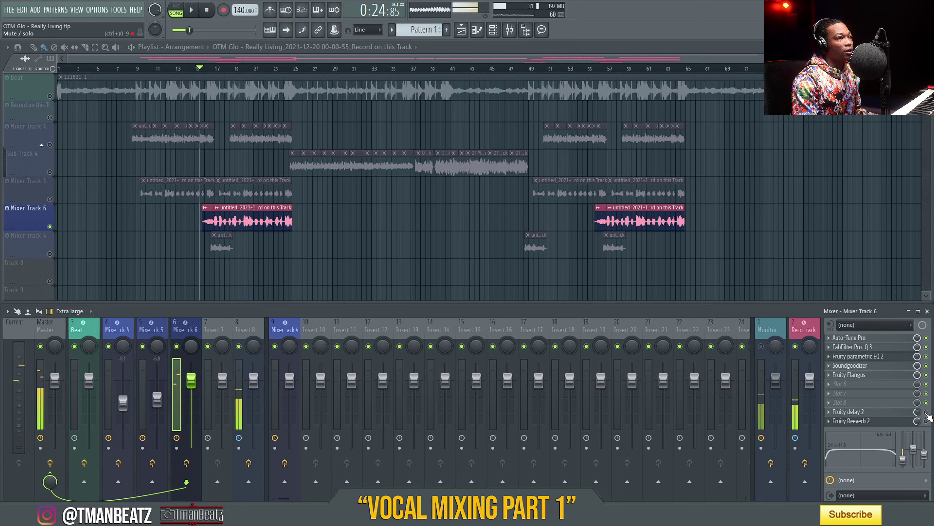
# Enable Fruity delay 2 on Mixer Track 6, set its delay time to 4 steps, and audition the echo
pyautogui.click(903, 415)
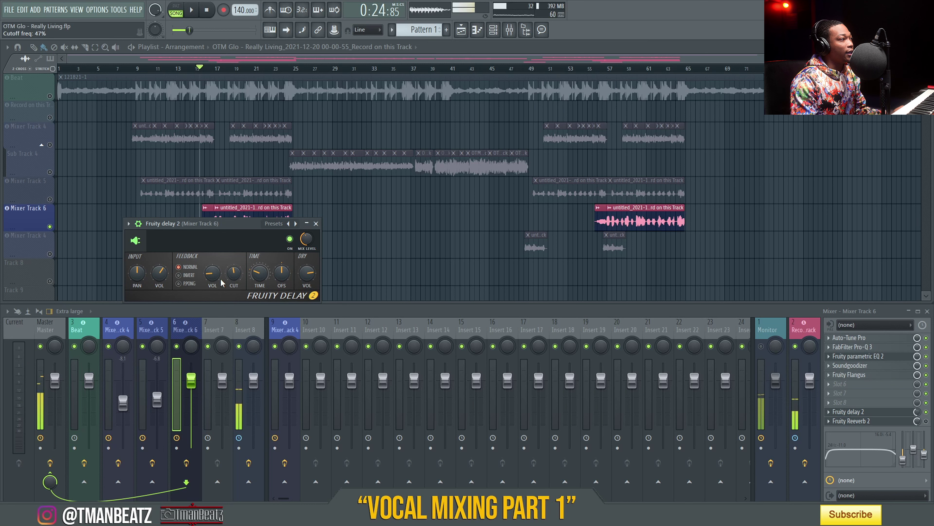
pyautogui.rightClick(258, 276)
pyautogui.moveTo(276, 291)
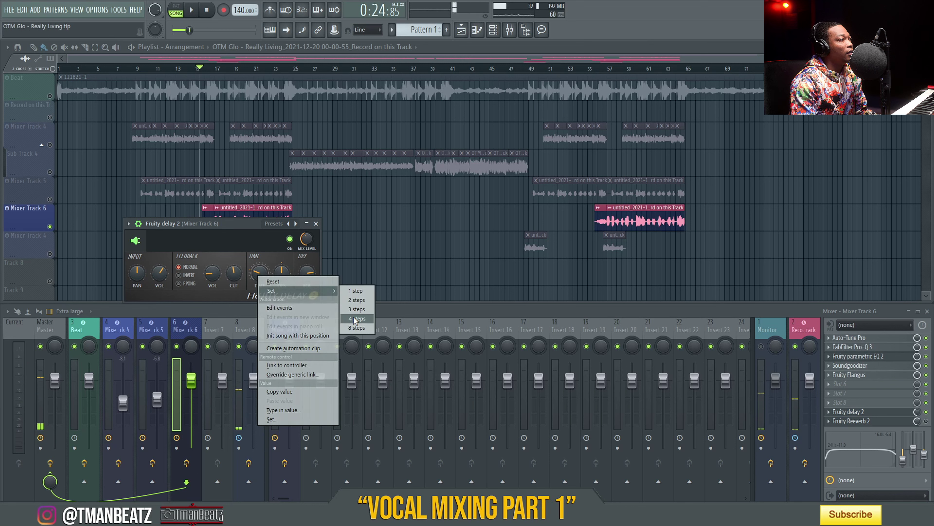
pyautogui.click(356, 319)
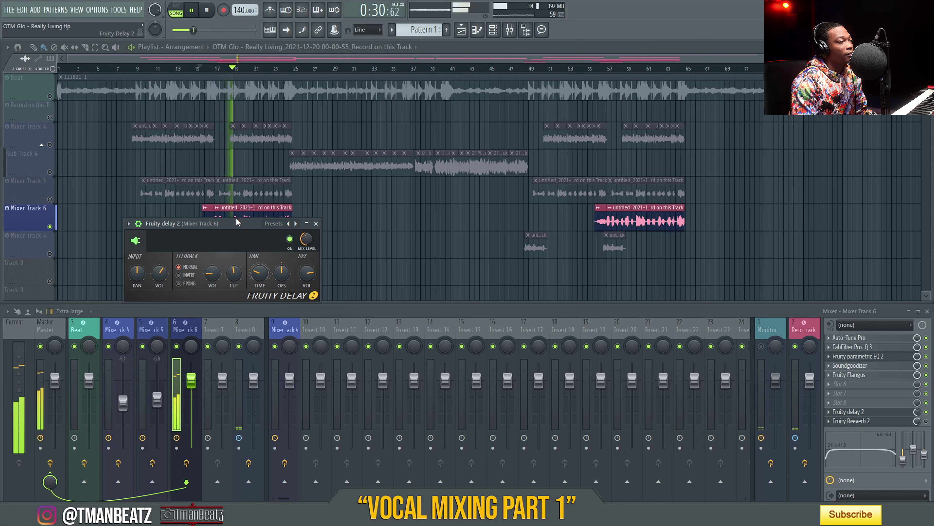
pyautogui.press('space')
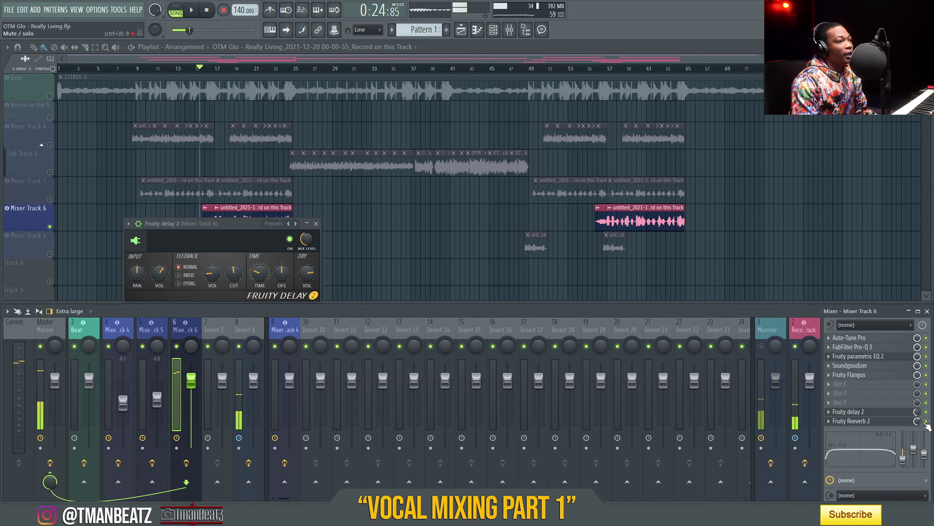
# Enable Fruity Reeverb 2 on Mixer Track 6, check its settings, and play the vocal from about bar 15
pyautogui.click(899, 423)
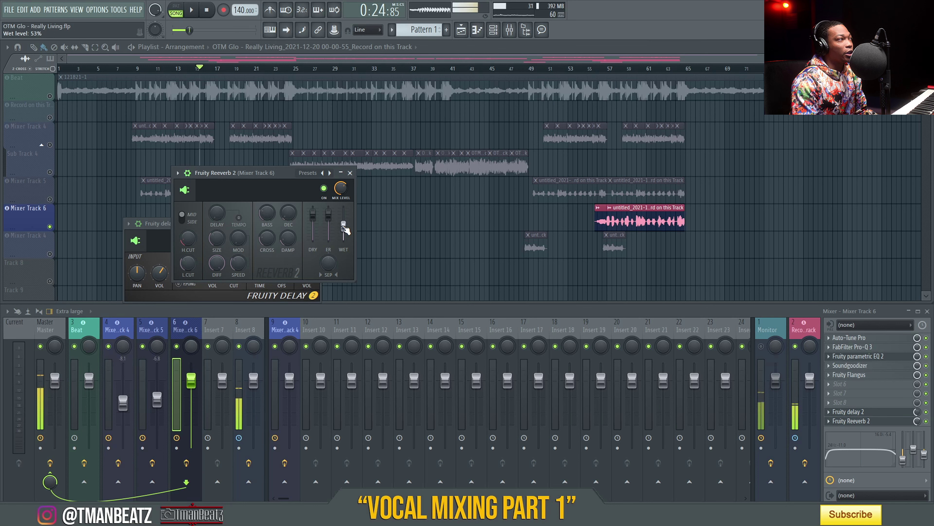
pyautogui.click(168, 65)
pyautogui.press('space')
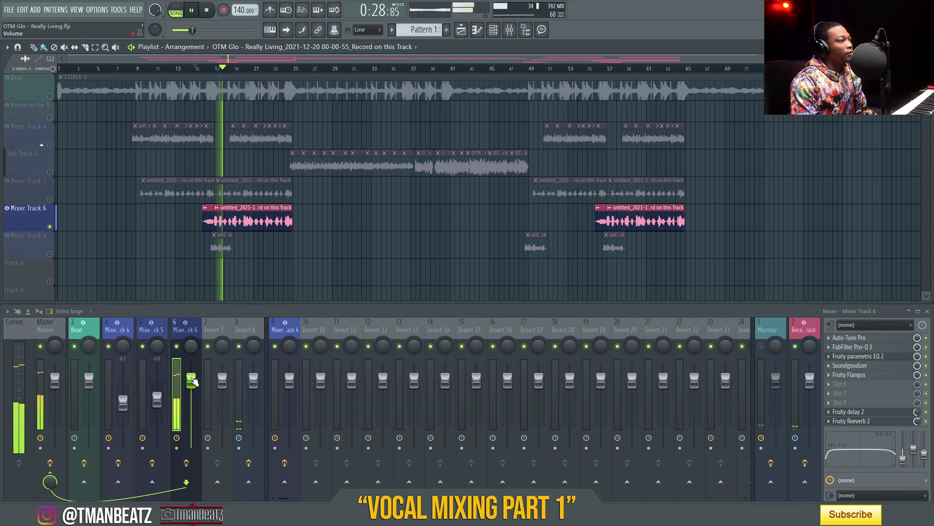
pyautogui.press('space')
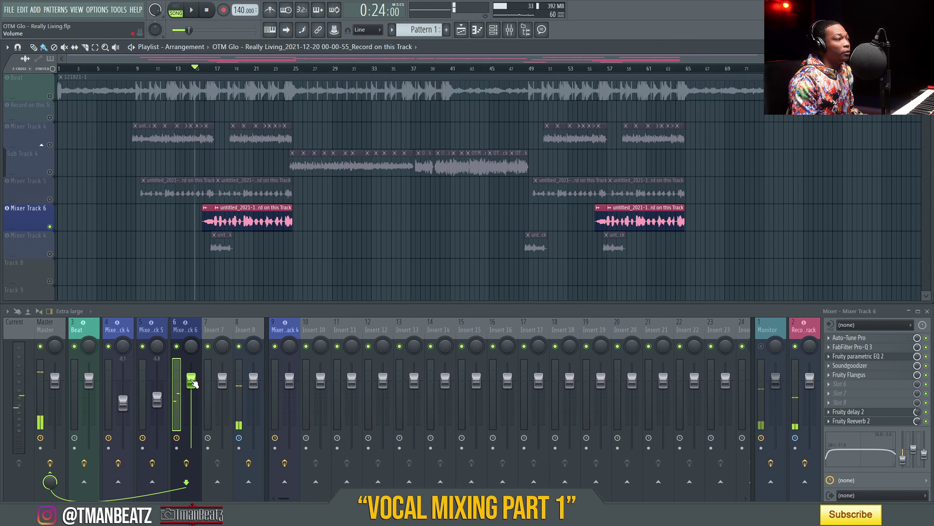
# Unmute Mixer Track 5 in the playlist and lower the Mixer Track 6 fader to -11.3 dB while playing both vocals together
pyautogui.moveTo(192, 382); pyautogui.dragTo(193, 391)
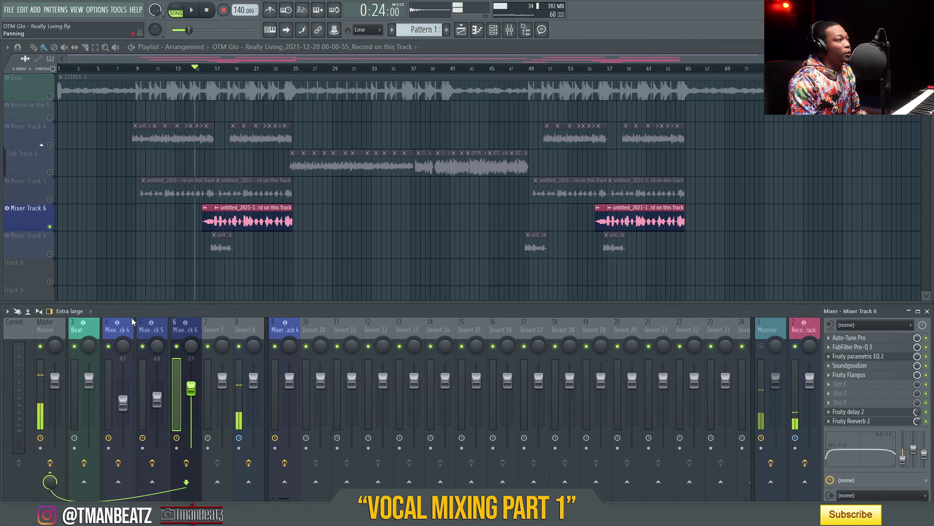
pyautogui.click(49, 199)
pyautogui.moveTo(191, 388); pyautogui.dragTo(191, 396)
pyautogui.press('space')
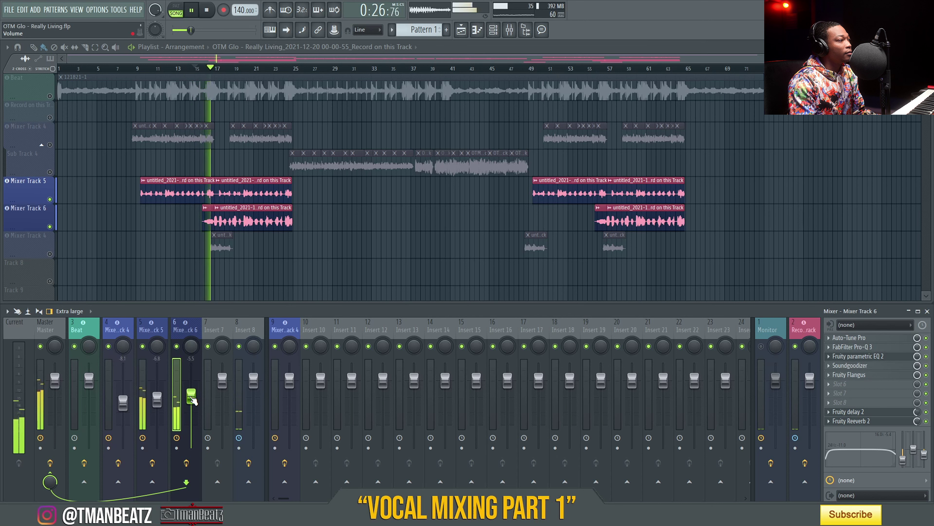
pyautogui.moveTo(192, 399); pyautogui.dragTo(192, 411)
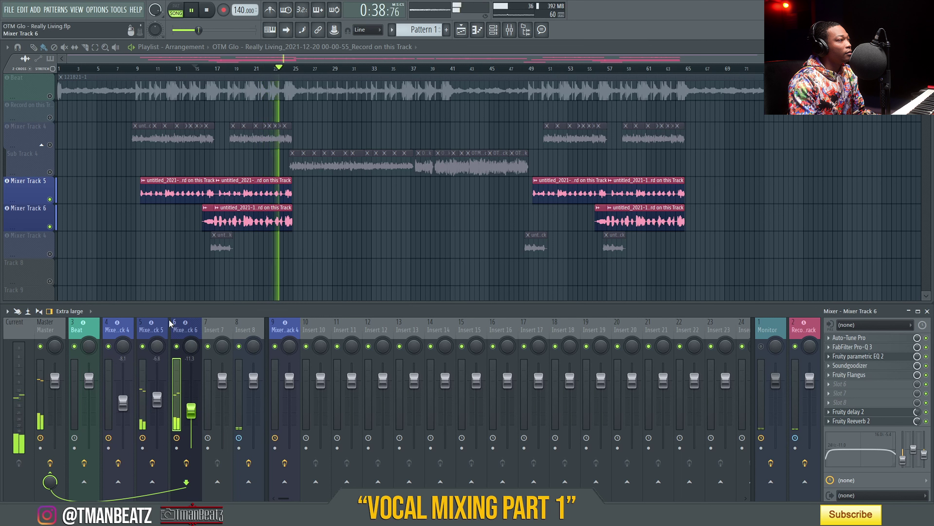
pyautogui.press('space')
# Unmute the Beat track and play it with Mixer Tracks 5 and 6 to check the vocal balance
pyautogui.click(50, 96)
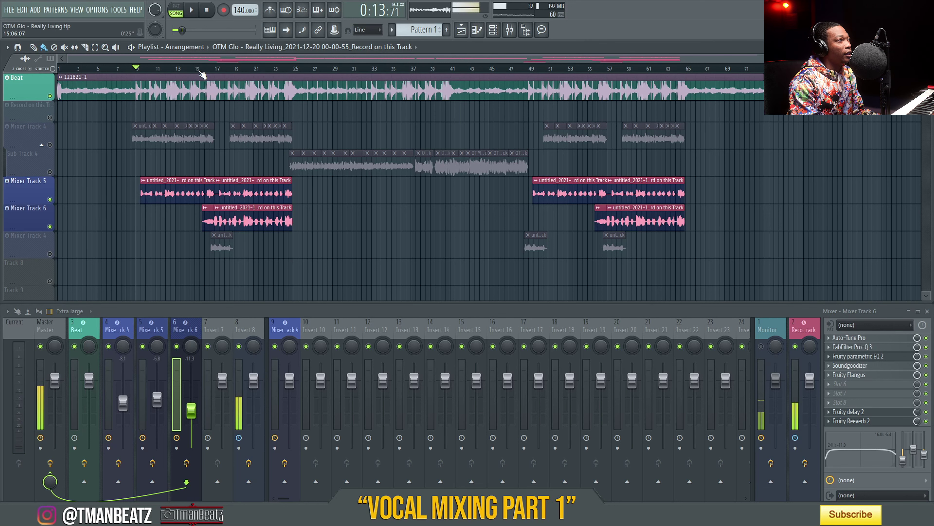
pyautogui.press('space')
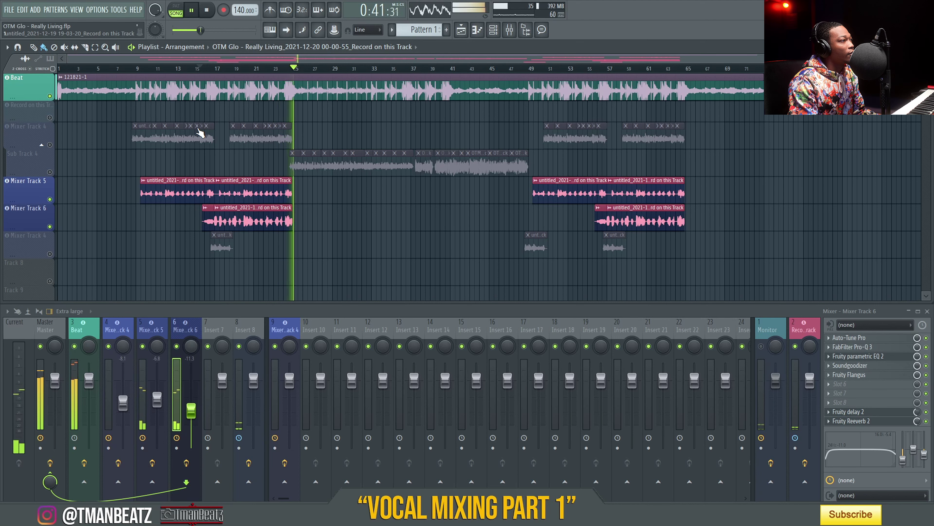
pyautogui.press('space')
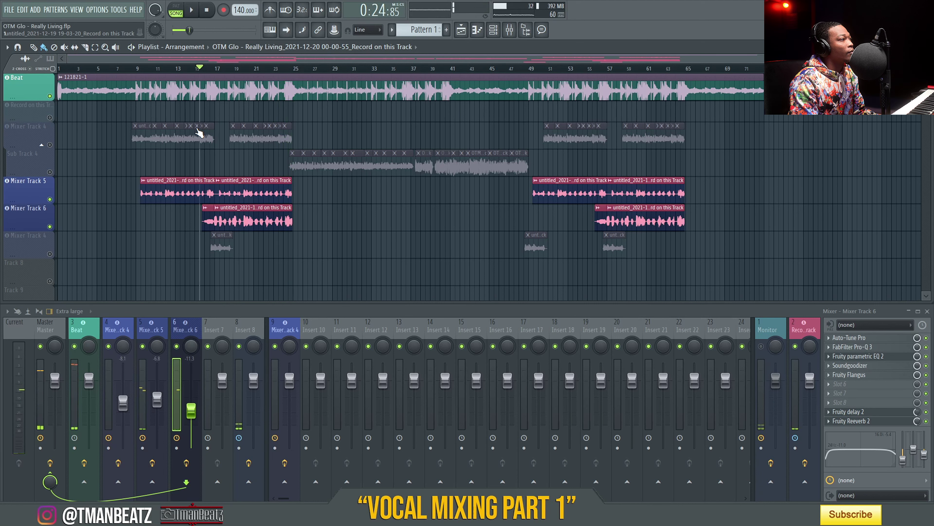
# Unmute the lower Mixer Track 4 vocal, solo the main Mixer Track 4, and unsolo it so all playlist tracks are active
pyautogui.click(50, 254)
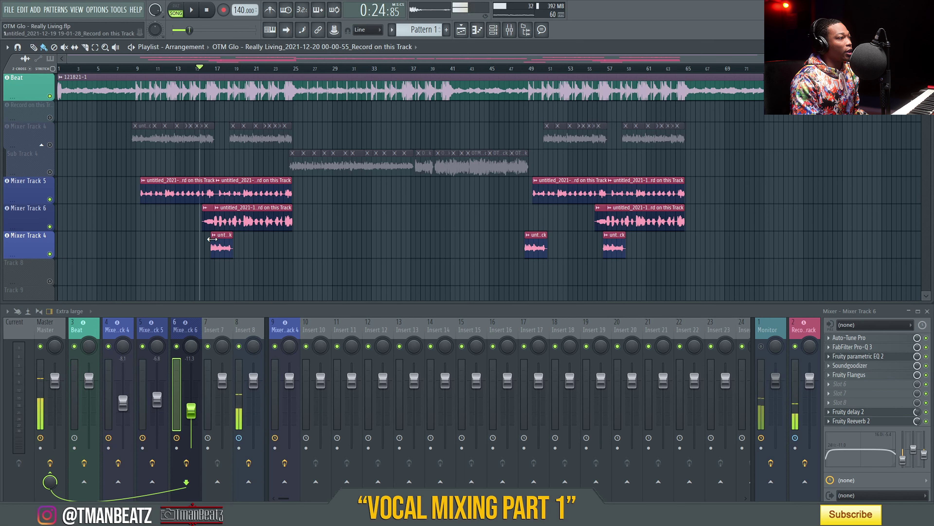
pyautogui.rightClick(50, 144)
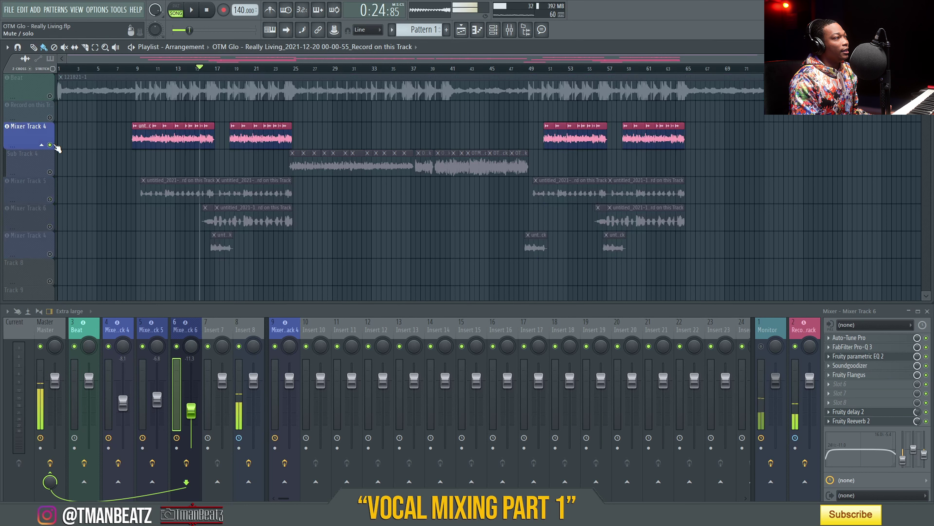
pyautogui.rightClick(51, 145)
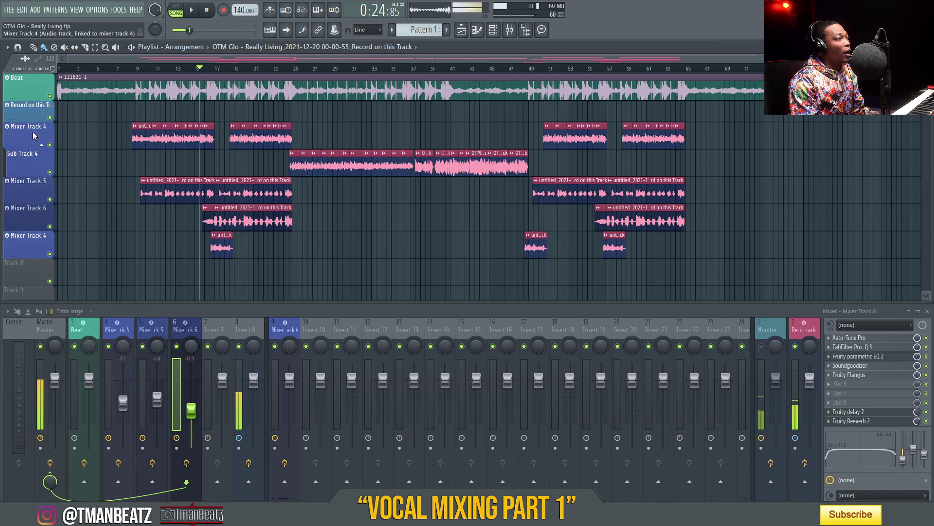
# Save the mixer state of Mixer Track 4 (channel 4) as a preset named Really living
pyautogui.click(110, 323)
pyautogui.rightClick(113, 330)
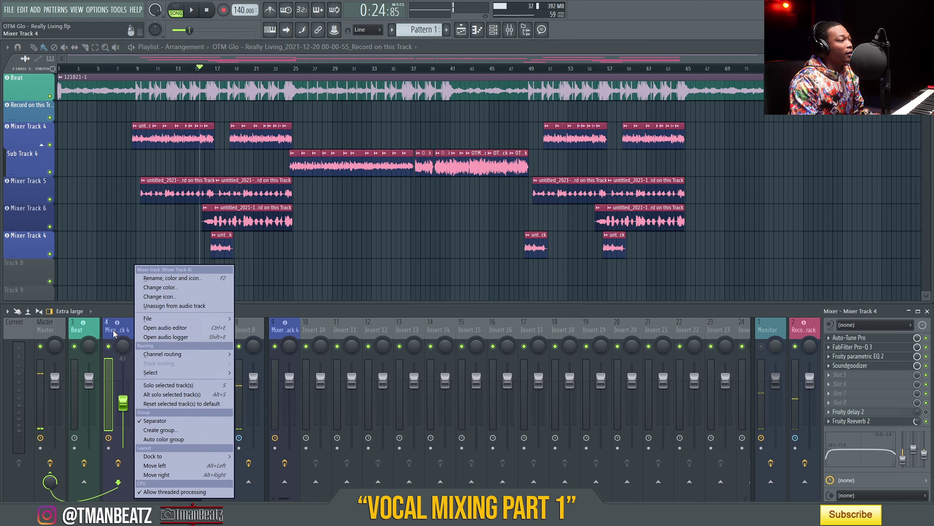
pyautogui.moveTo(182, 321)
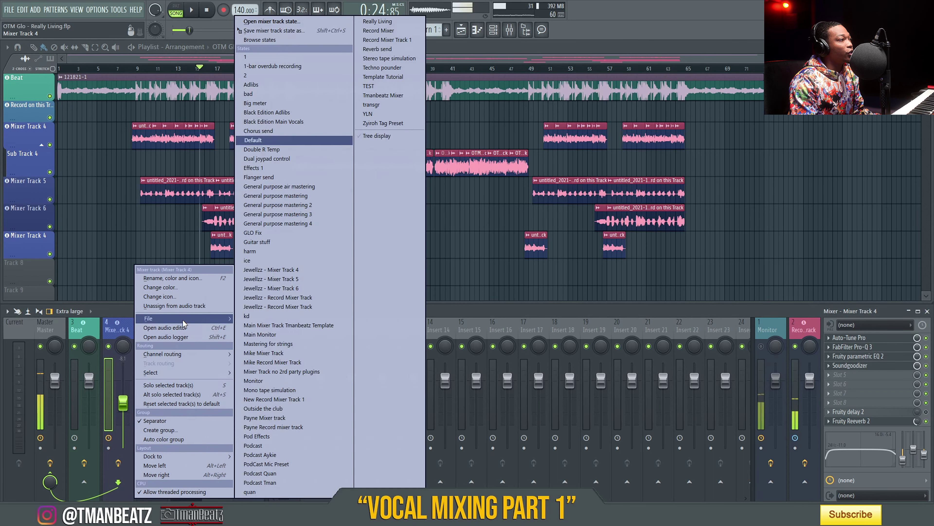
pyautogui.click(272, 31)
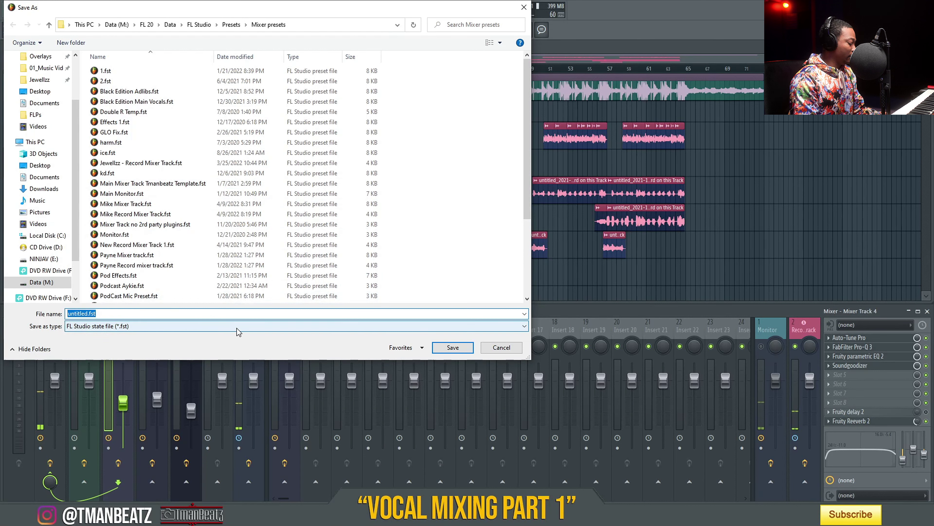
pyautogui.write('Really living')
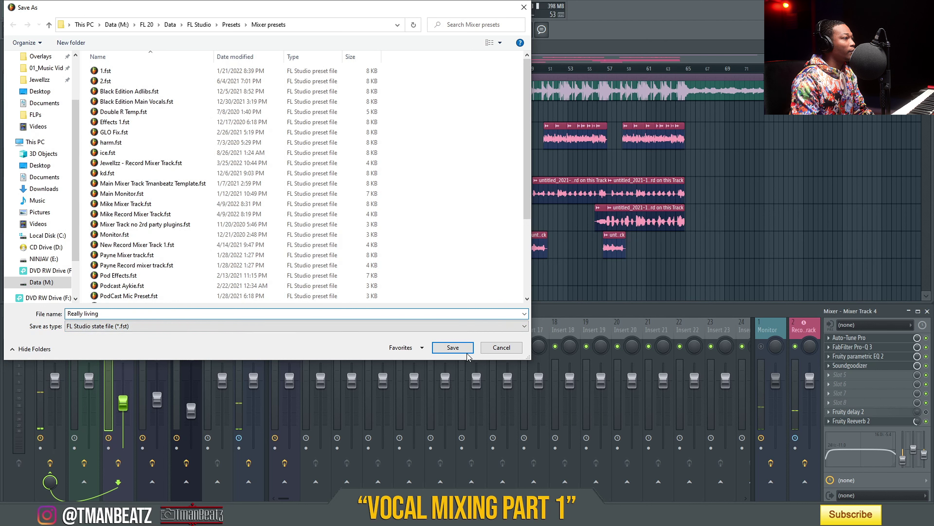
pyautogui.click(466, 352)
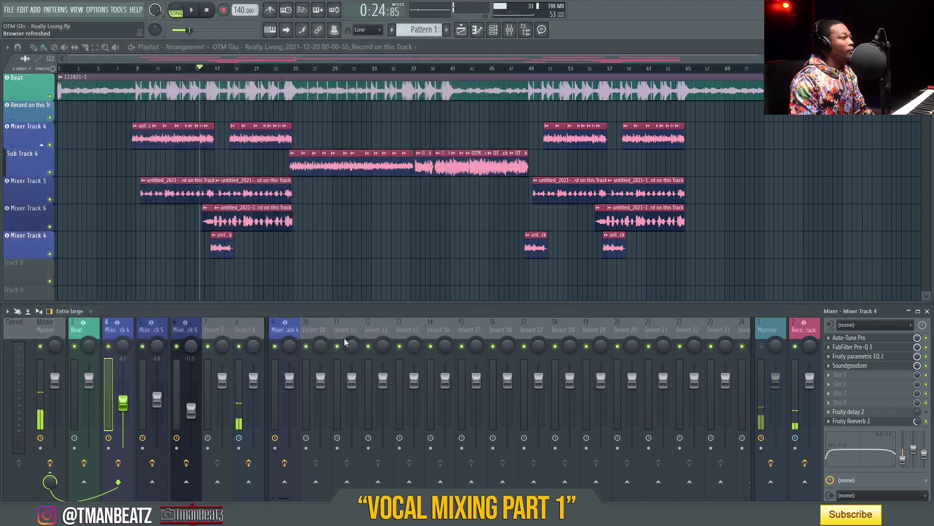
# Load the Really living mixer track state onto the second Mixer Track 4 on mixer channel 9
pyautogui.rightClick(282, 335)
pyautogui.moveTo(331, 319)
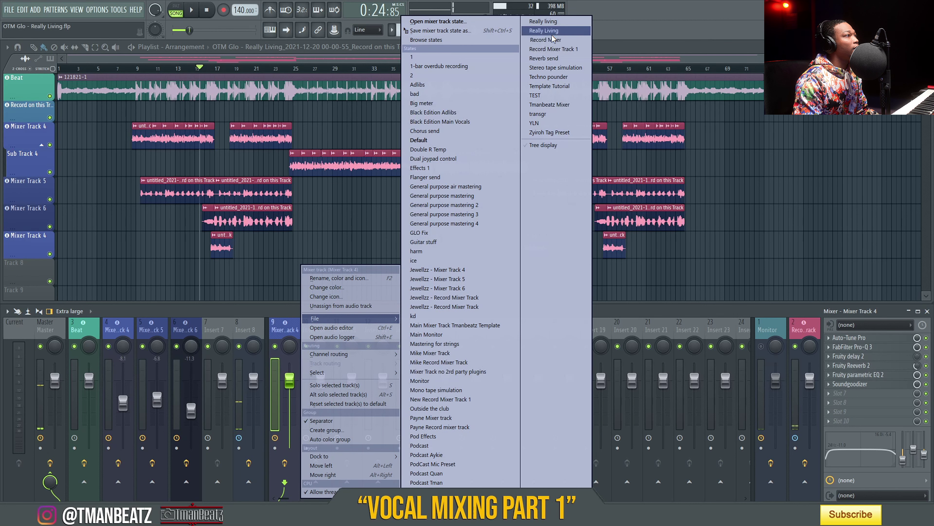
pyautogui.click(555, 22)
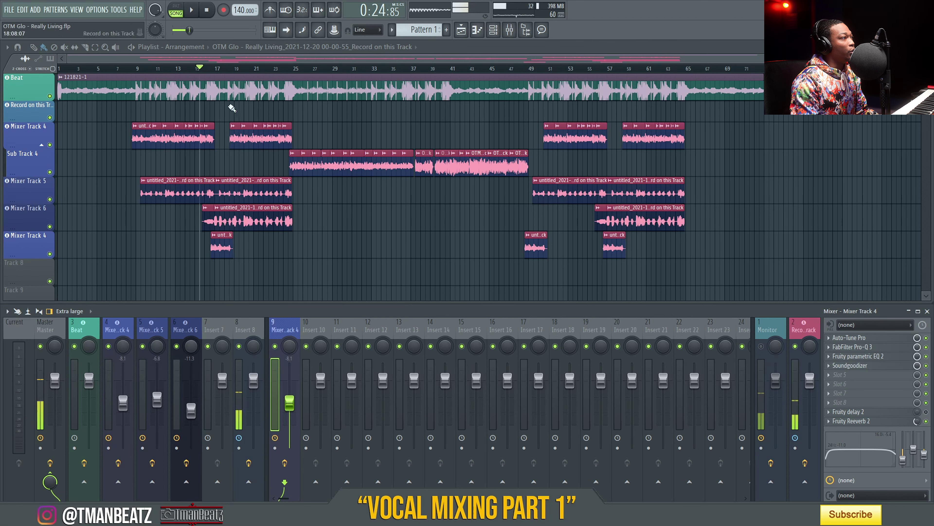
# Play the full mix from just after bar 15 to hear the short vocal clip on the lower Mixer Track 4
pyautogui.scroll(5, 208, 72)
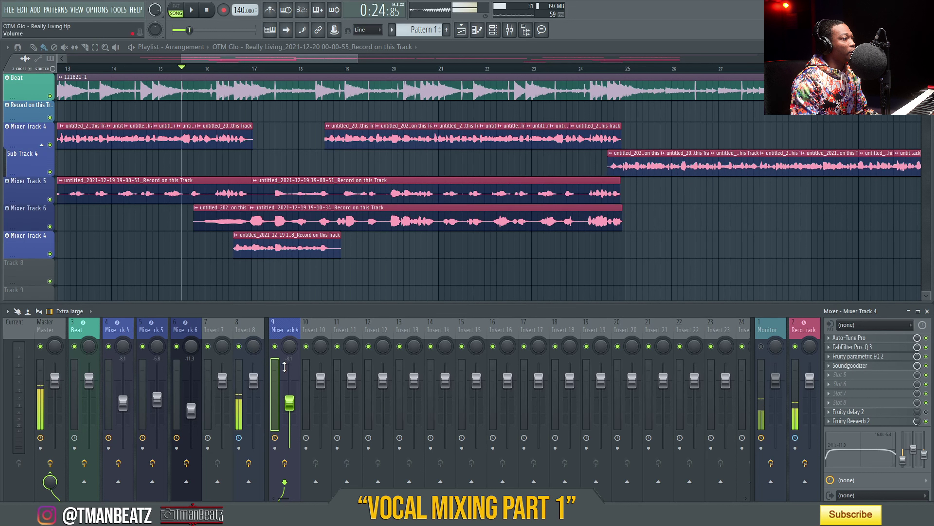
pyautogui.moveTo(181, 71); pyautogui.dragTo(175, 71)
pyautogui.press('space')
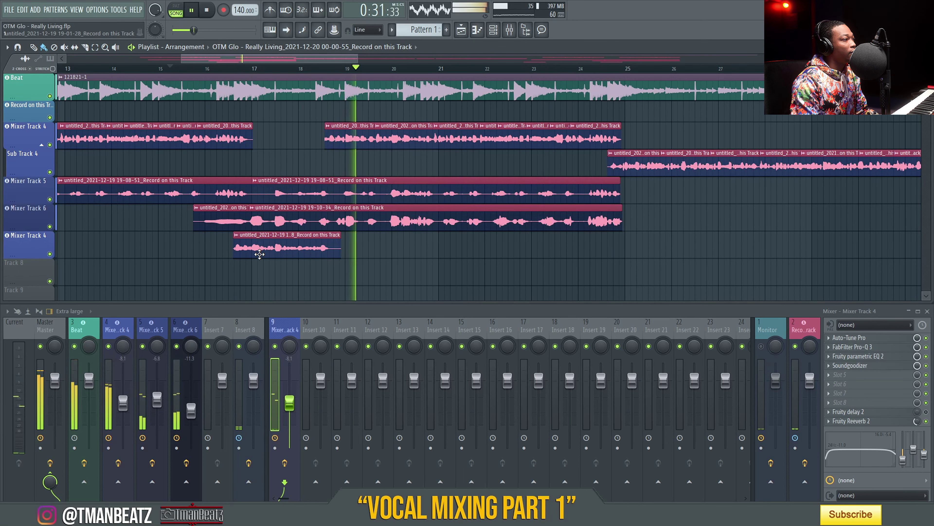
pyautogui.scroll(-6, 223, 88)
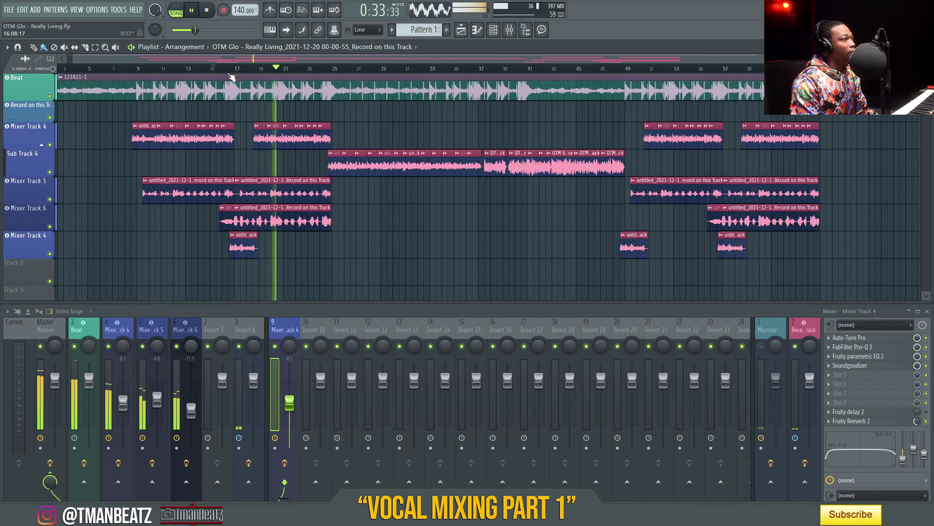
pyautogui.press('space')
# In Mixer Track 4's FabFilter Pro-Q 3, set the shelf to 214.45 Hz at -3.29 dB, band 8 to 1042.8 Hz at -0.72 dB, and band 7 to -3.04 dB
pyautogui.click(136, 69)
pyautogui.click(111, 329)
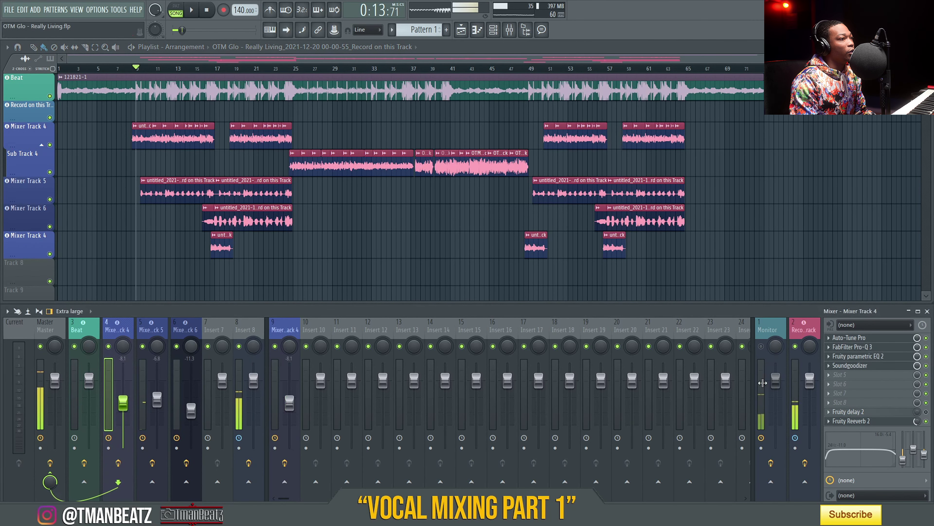
pyautogui.click(880, 422)
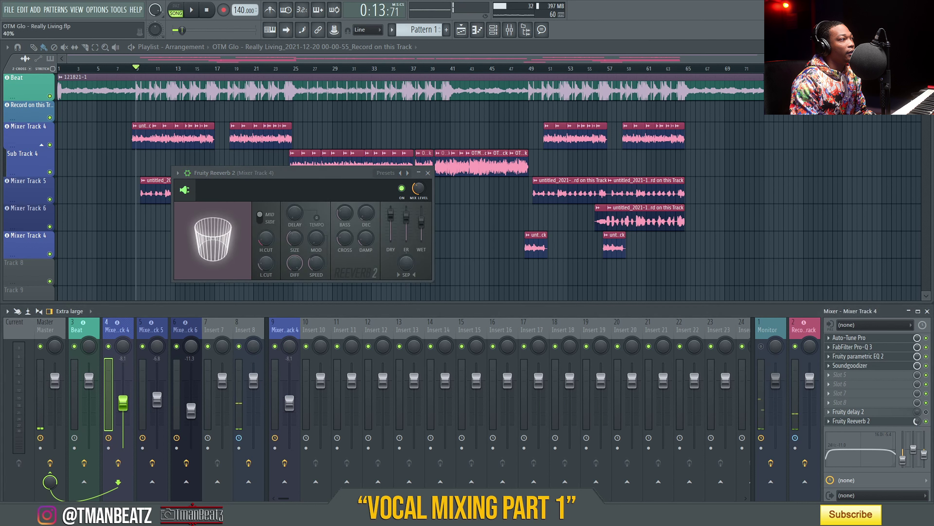
pyautogui.click(881, 349)
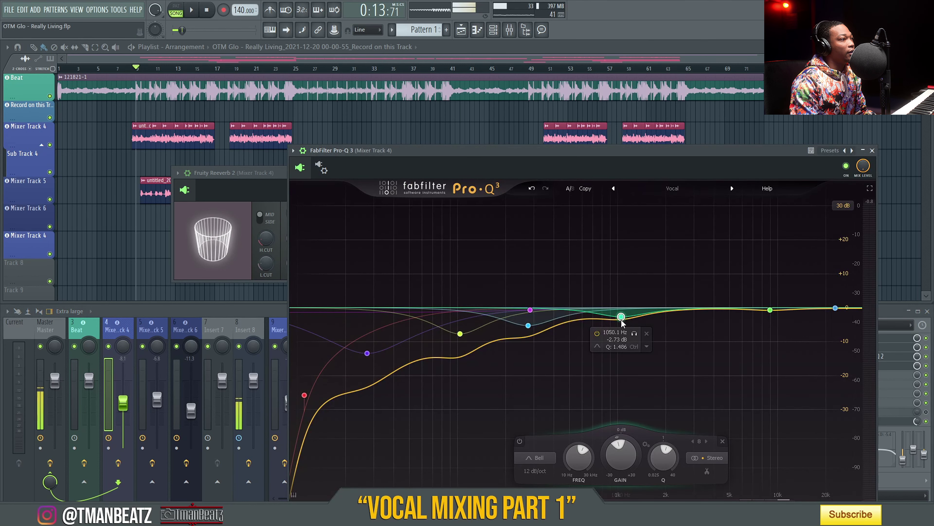
pyautogui.moveTo(530, 310); pyautogui.dragTo(510, 313)
pyautogui.moveTo(620, 316); pyautogui.dragTo(620, 310)
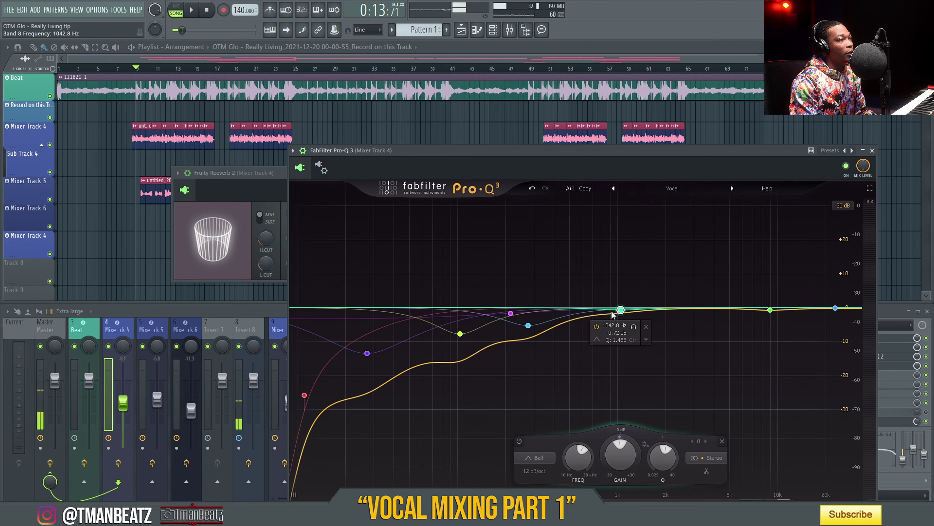
pyautogui.moveTo(527, 325); pyautogui.dragTo(527, 322)
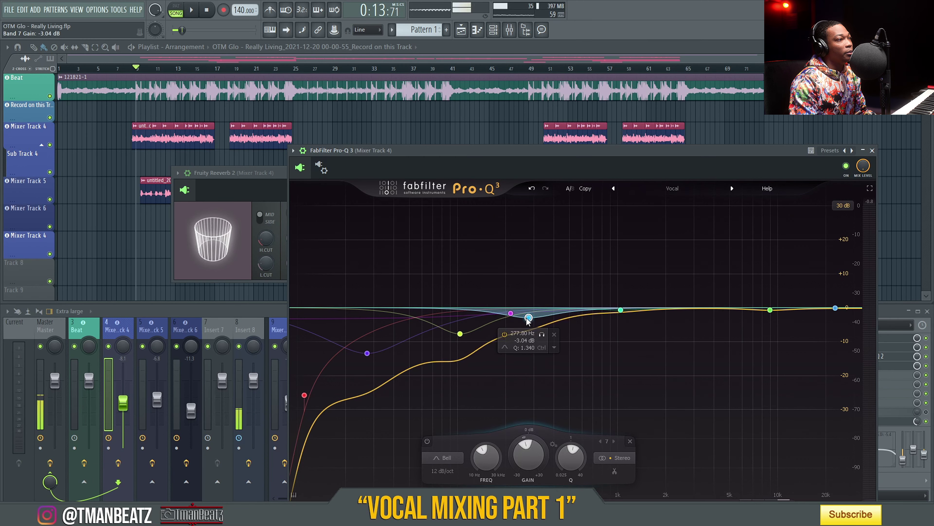
# While playing from bar 9, set the Pro-Q 3 low cut to 12.080 Hz and band 6 to 113.42 Hz, -12.11 dB, Q 0.974, and close the plugin windows
pyautogui.moveTo(460, 334); pyautogui.dragTo(447, 342)
pyautogui.press('space')
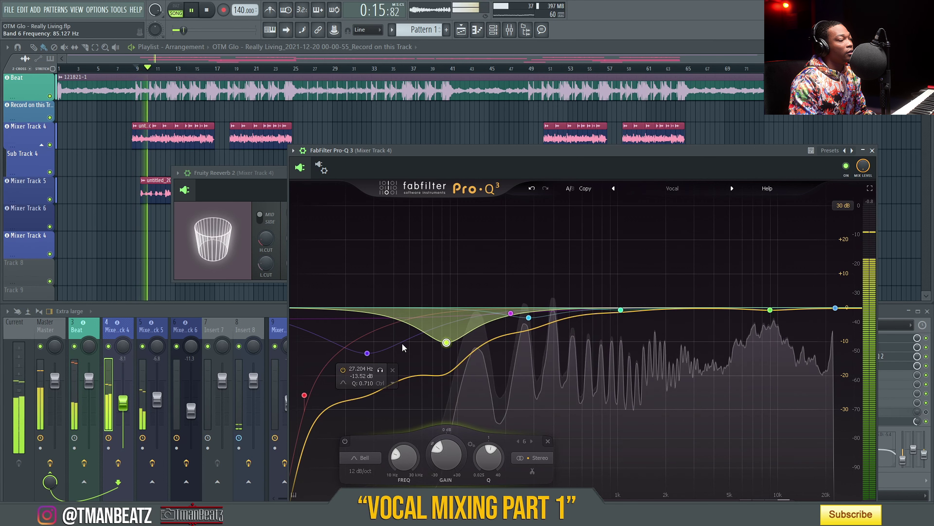
pyautogui.moveTo(307, 395); pyautogui.dragTo(312, 411)
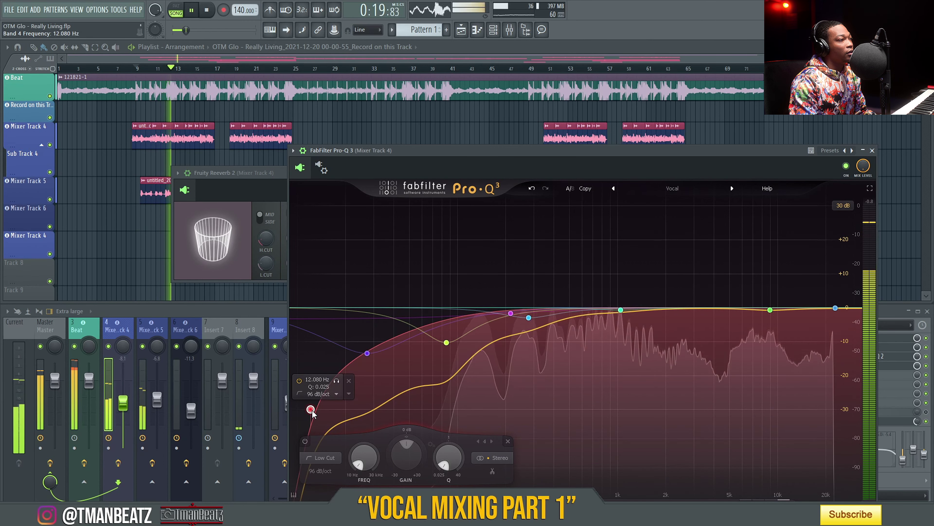
pyautogui.click(447, 343)
pyautogui.moveTo(446, 342); pyautogui.dragTo(461, 345)
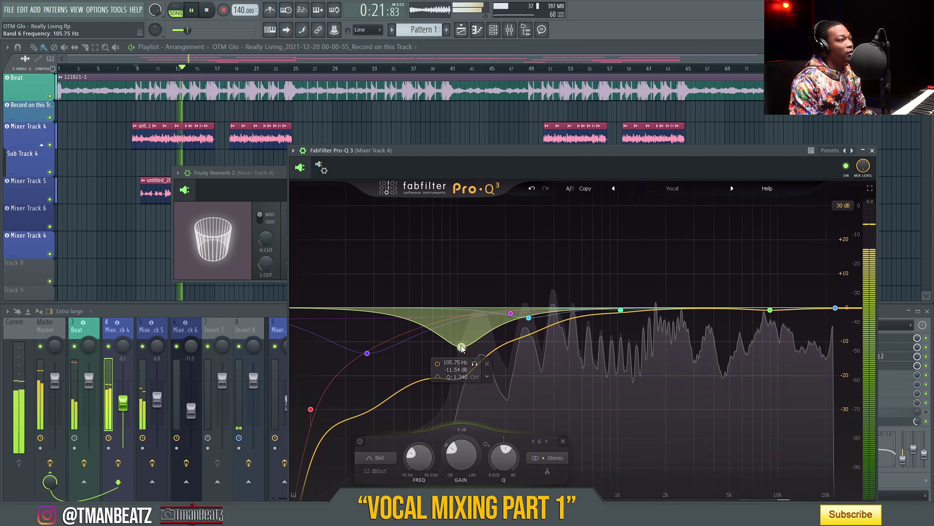
pyautogui.scroll(-5, 462, 347)
pyautogui.scroll(4, 461, 347)
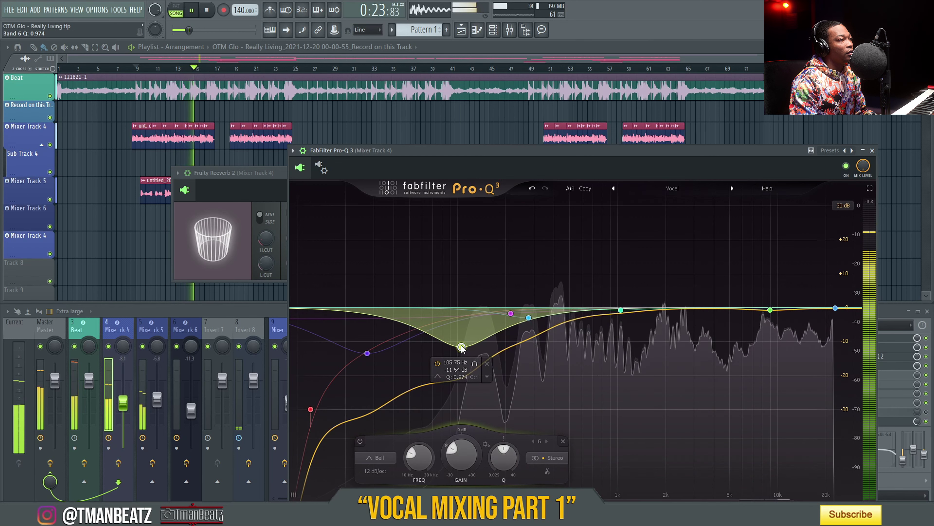
pyautogui.moveTo(462, 346); pyautogui.dragTo(466, 348)
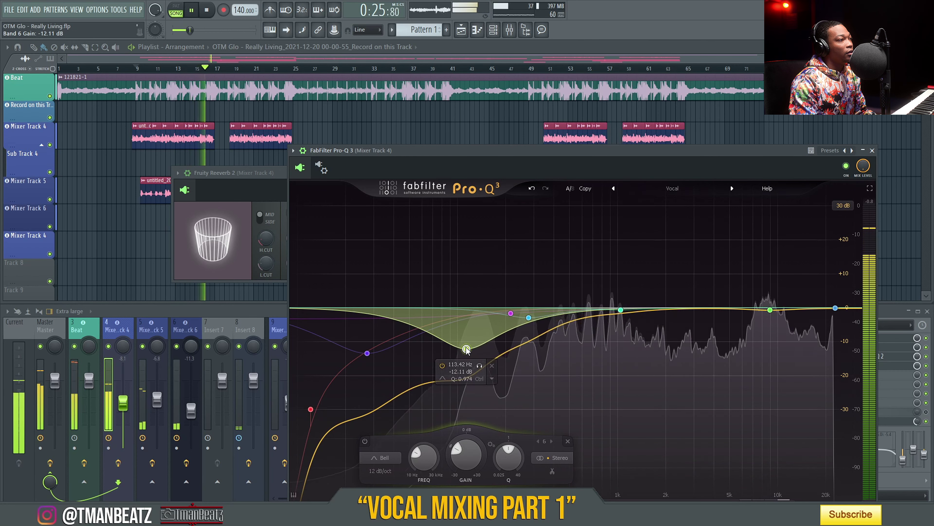
pyautogui.click(872, 150)
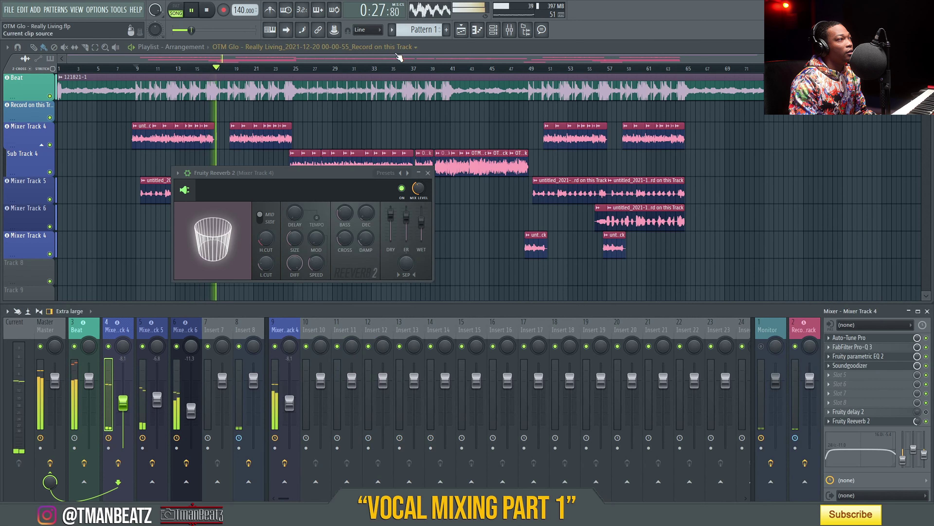
pyautogui.click(428, 172)
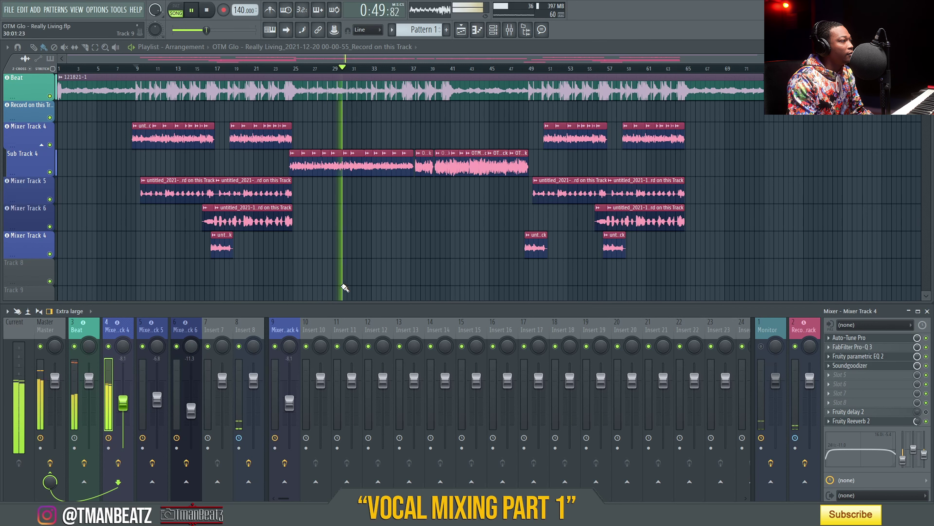
# Reopen Mixer Track 4's Pro-Q 3 during playback, raise the low cut's Q to 0.043, and set band 6's gain to -8.96 dB
pyautogui.click(882, 348)
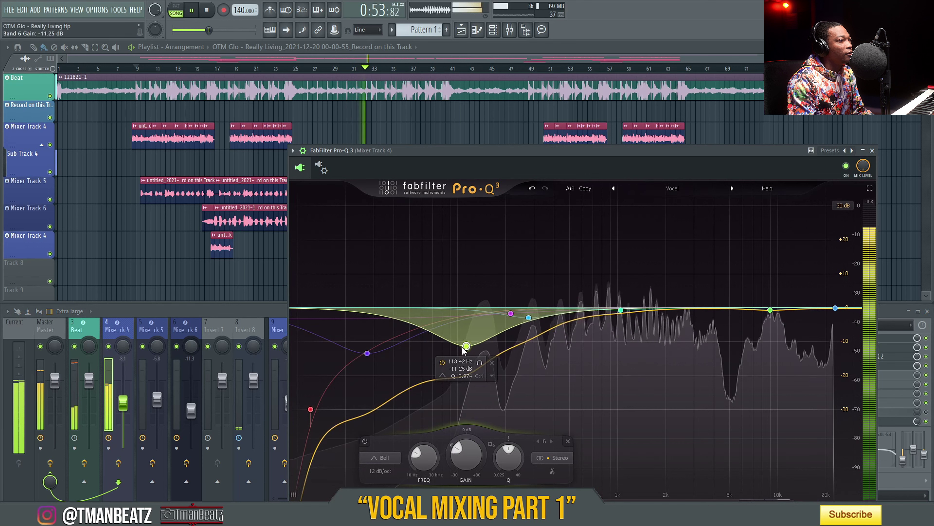
pyautogui.moveTo(460, 337); pyautogui.dragTo(458, 336)
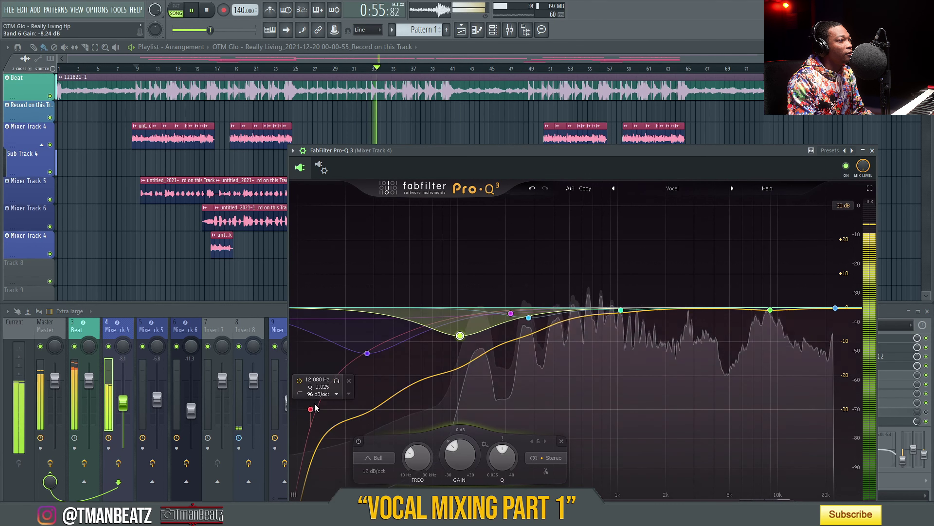
pyautogui.moveTo(311, 410); pyautogui.dragTo(301, 394)
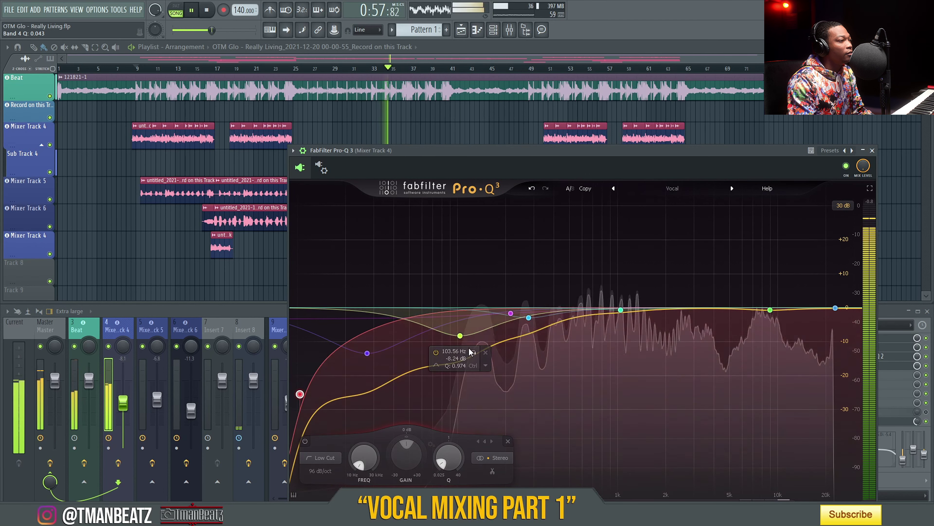
pyautogui.moveTo(459, 341); pyautogui.dragTo(457, 344)
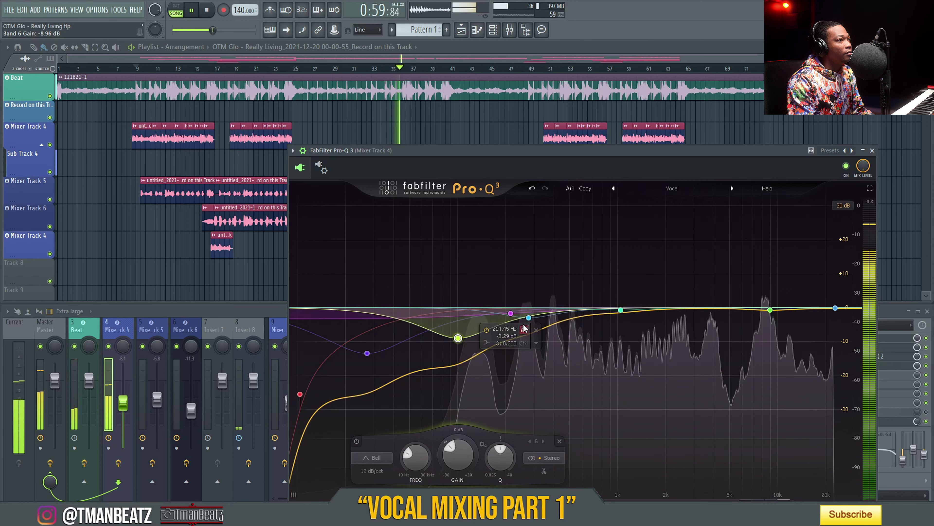
# Lower band 7's gain slightly in Mixer Track 4's Pro-Q 3, close the plugin, and stop playback after listening to the verse
pyautogui.moveTo(527, 322)
pyautogui.mouseDown()
pyautogui.moveTo(519, 319)
pyautogui.moveTo(527, 327)
pyautogui.mouseUp()
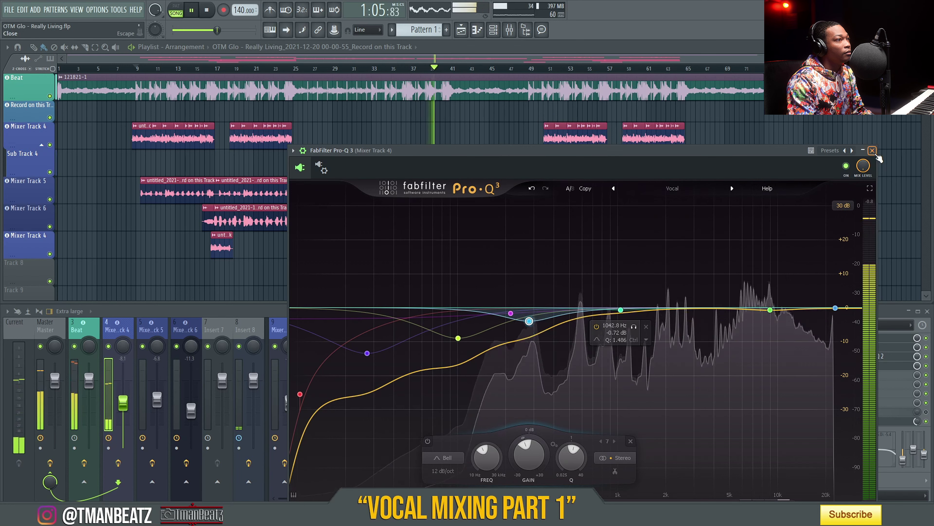
pyautogui.click(873, 150)
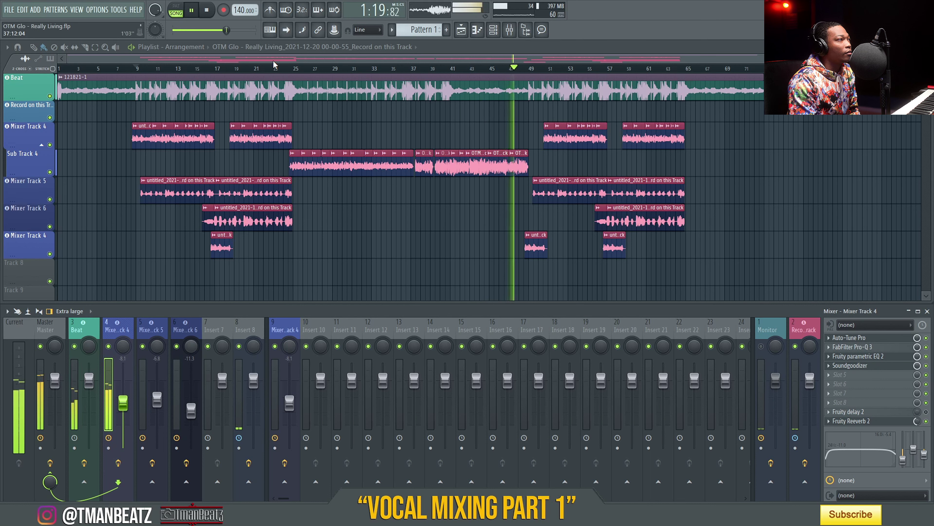
pyautogui.click(207, 13)
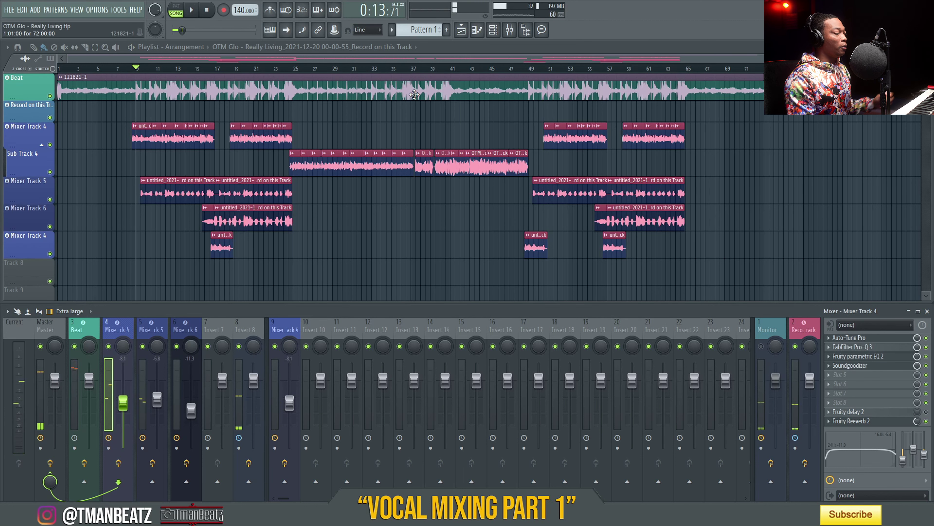
# Select the playlist time range from bar 37 to bar 49, covering the louder Sub Track 4 clips
pyautogui.click(401, 70)
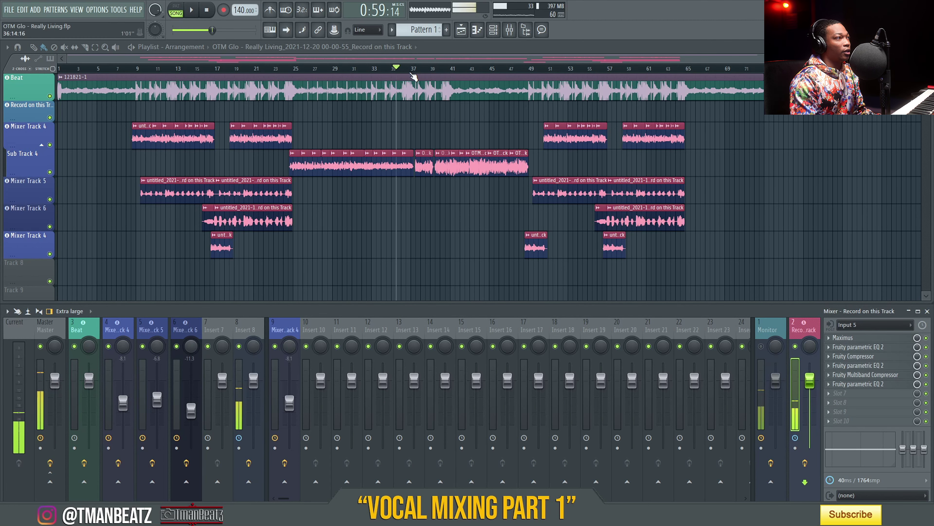
pyautogui.scroll(3, 434, 54)
pyautogui.click(225, 71)
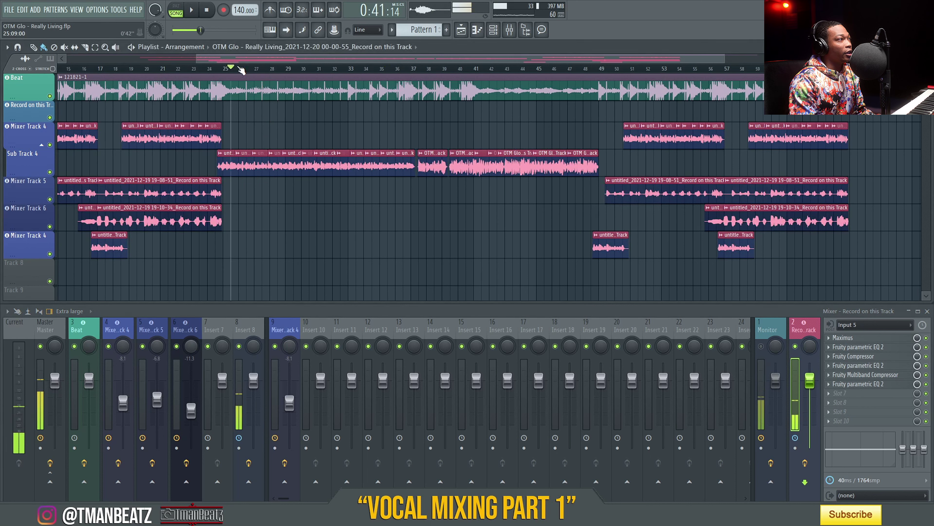
pyautogui.moveTo(224, 70); pyautogui.dragTo(592, 70)
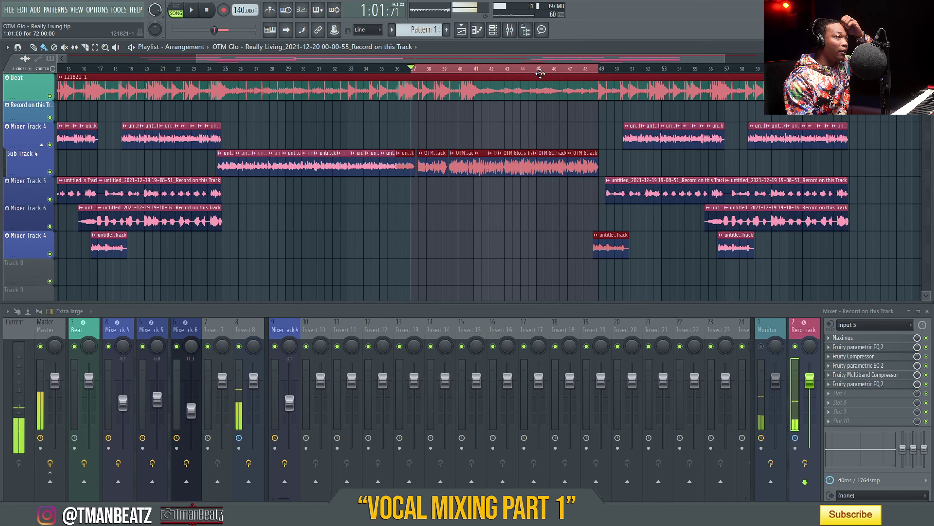
pyautogui.scroll(3, 452, 72)
pyautogui.scroll(-5, 313, 71)
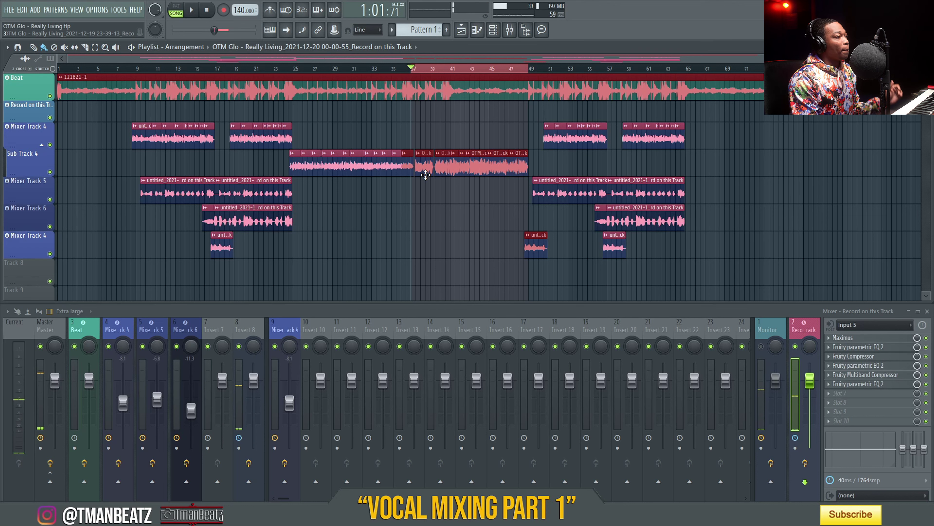
# Select Mixer Track 4 and open its Soundgoodizer to inspect the settings used on the Sub Track 4 vocals
pyautogui.click(119, 329)
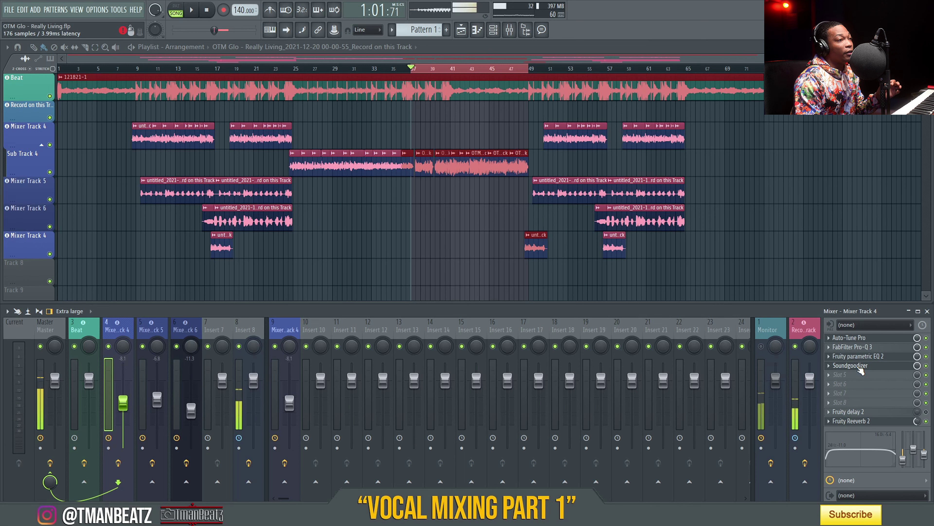
pyautogui.click(861, 366)
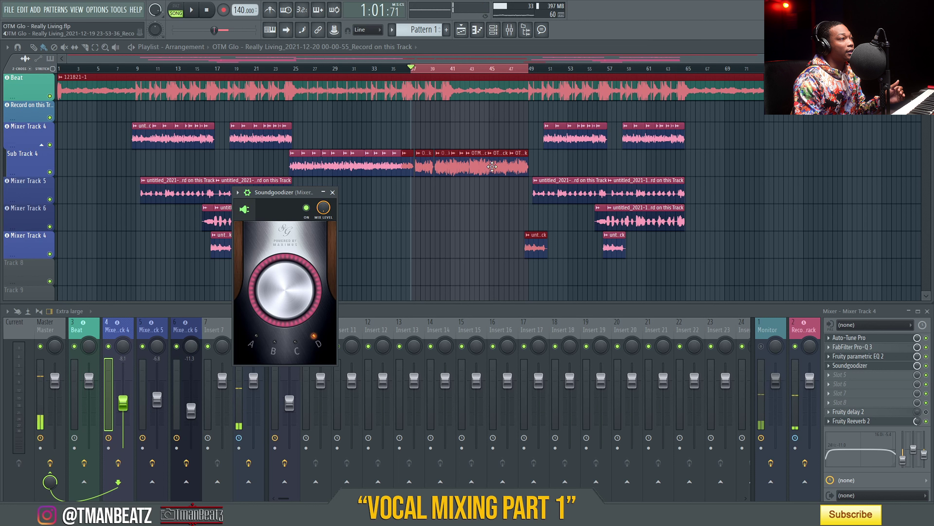
pyautogui.click(23, 162)
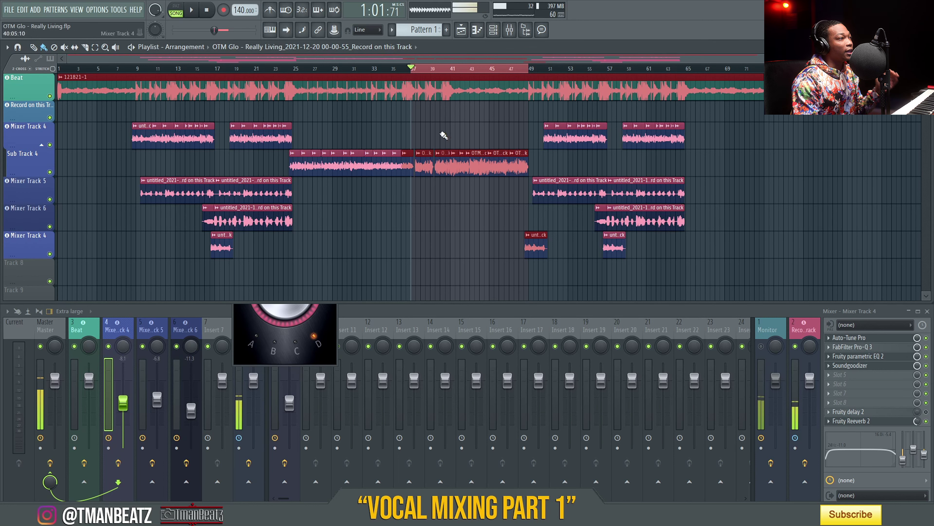
# Clear the time selection and play the transition between Sub Track 4's quieter and louder clips from just after bar 35
pyautogui.click(400, 75)
pyautogui.click(396, 120)
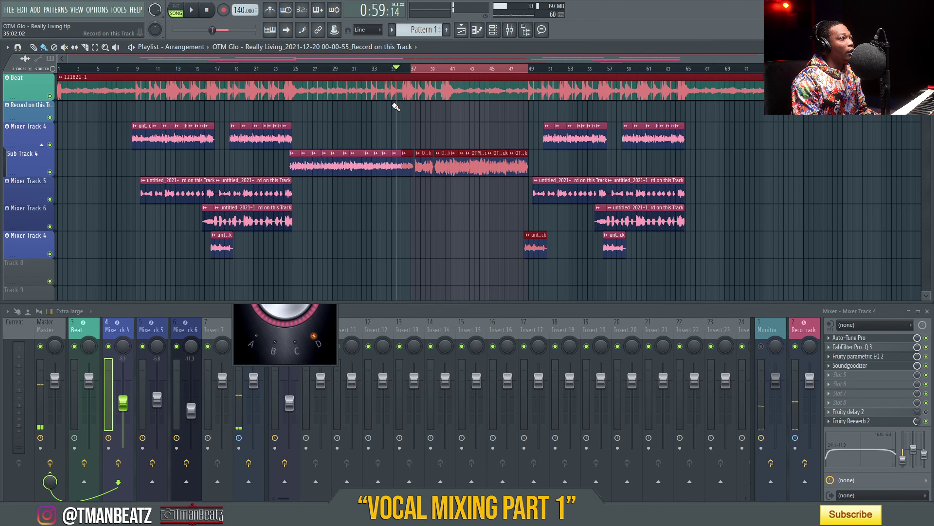
pyautogui.hotkey('ctrl', 'd')
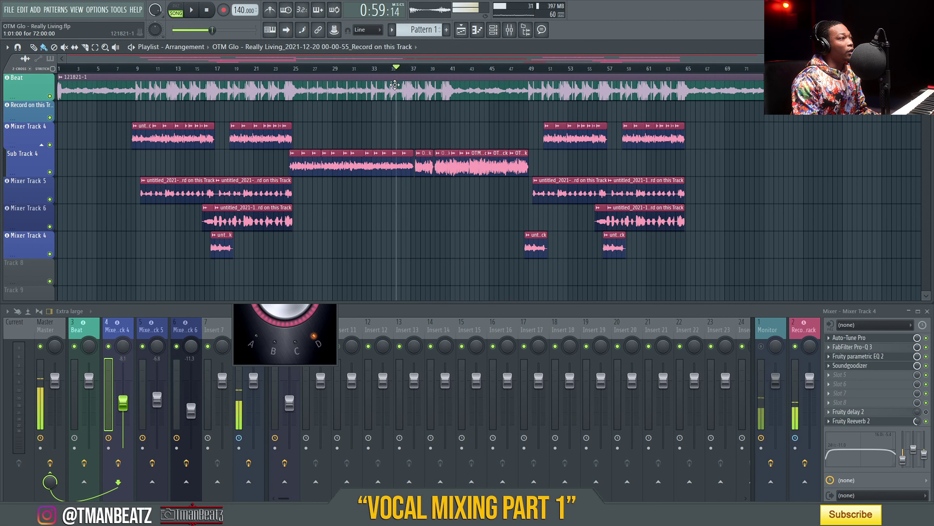
pyautogui.scroll(5, 404, 72)
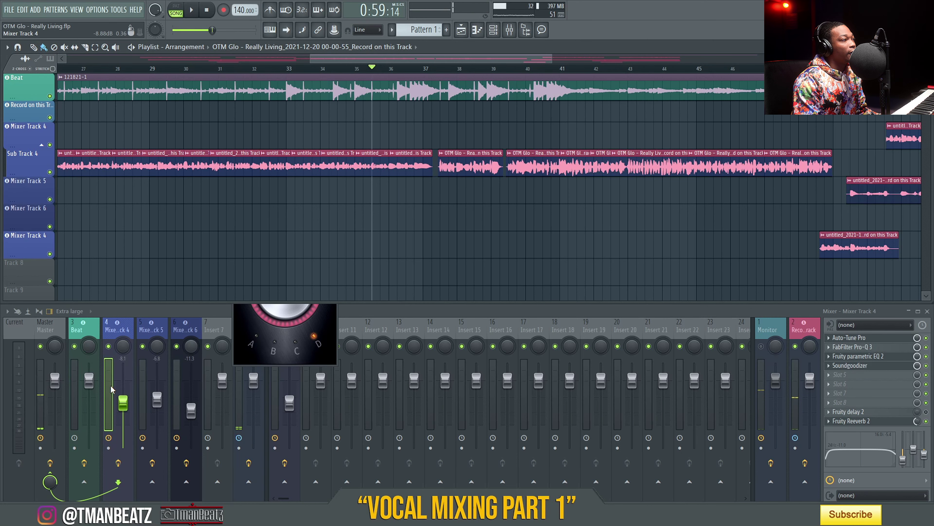
pyautogui.press('space')
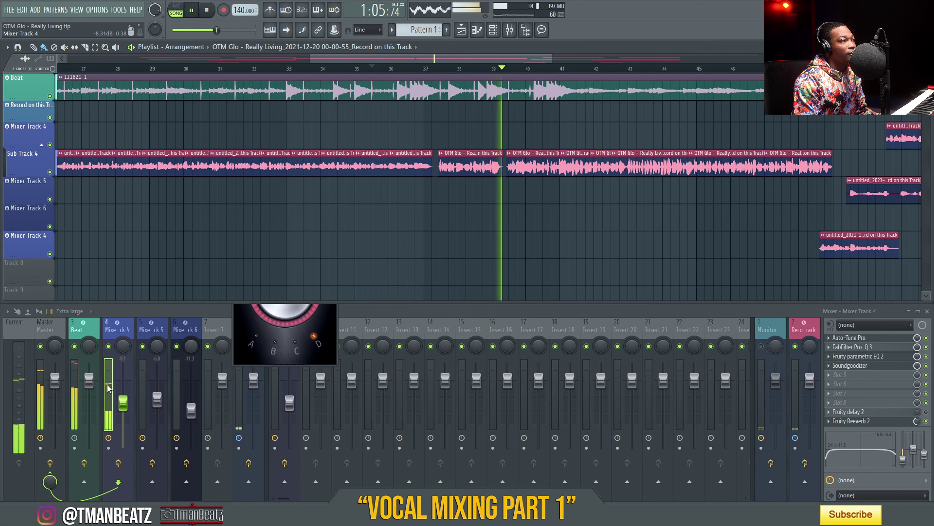
pyautogui.press('space')
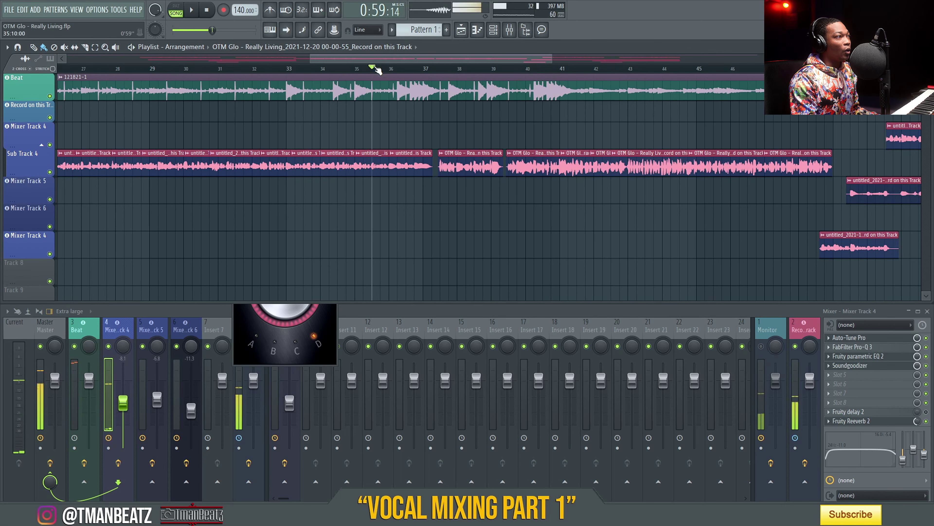
# Bring the Soundgoodizer window over the mixer, check its amount and mode D, and close it
pyautogui.scroll(-3, 378, 70)
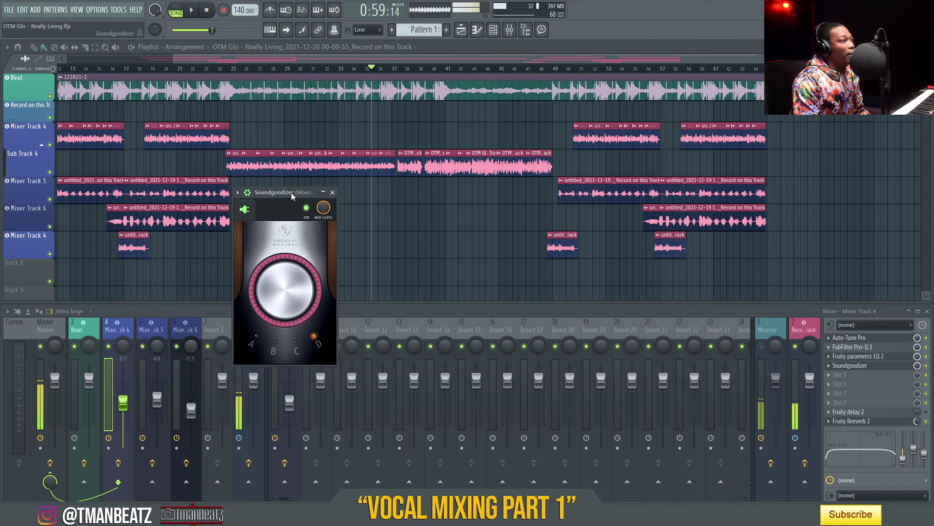
pyautogui.moveTo(292, 193); pyautogui.dragTo(701, 325)
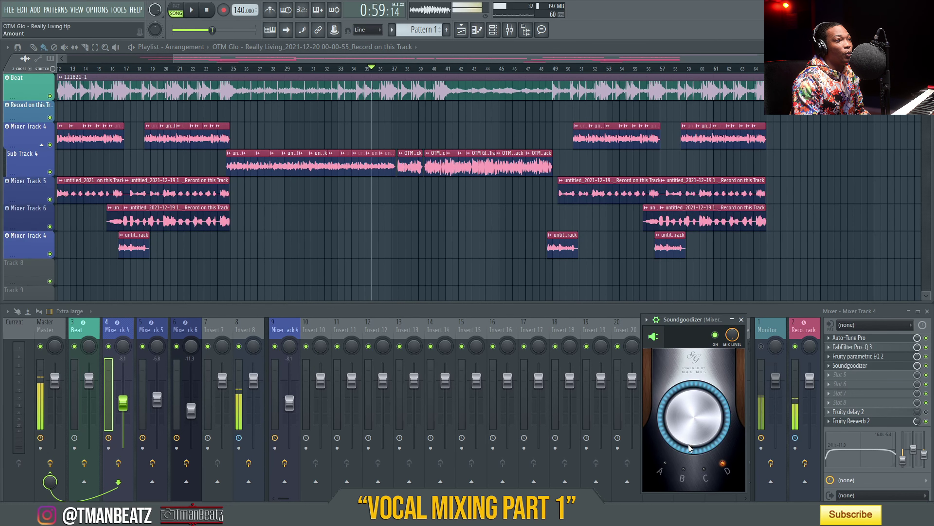
pyautogui.click(722, 463)
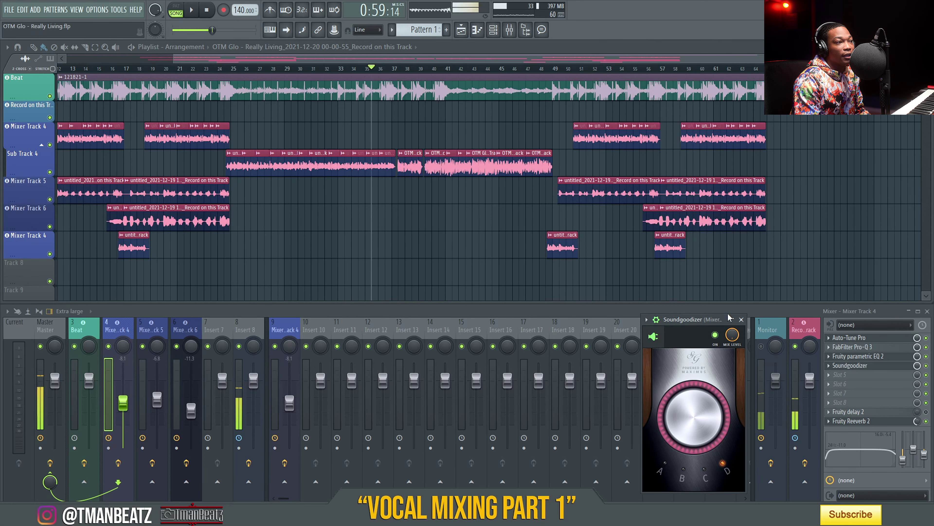
pyautogui.click(742, 320)
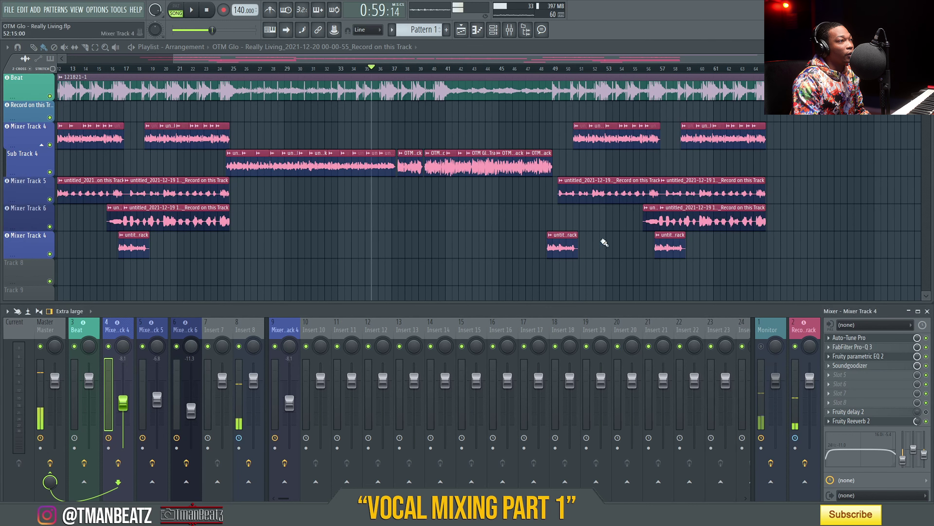
pyautogui.scroll(-2, 577, 69)
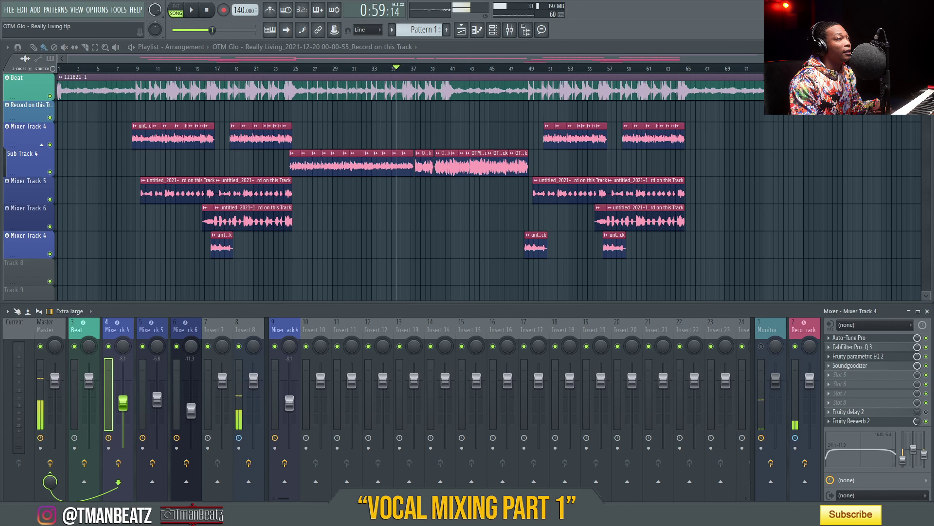
pyautogui.scroll(2, 659, 61)
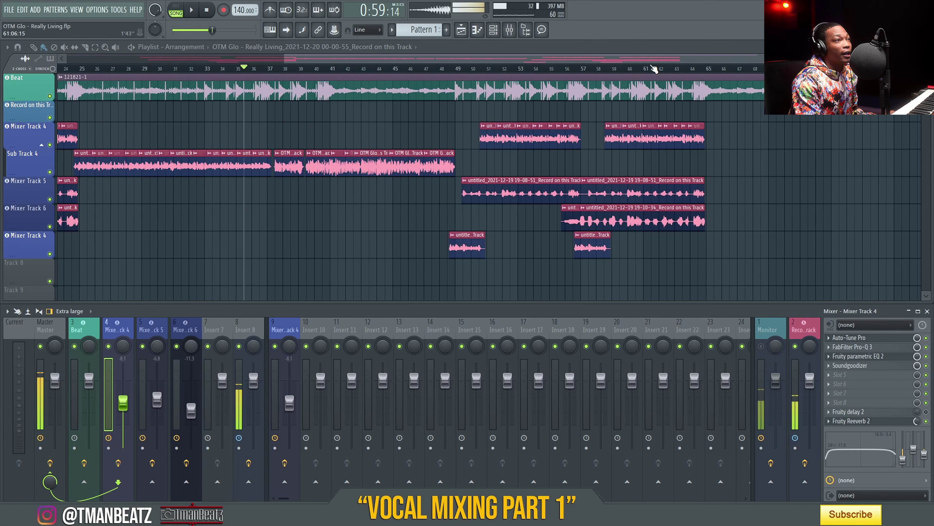
pyautogui.scroll(-2, 265, 78)
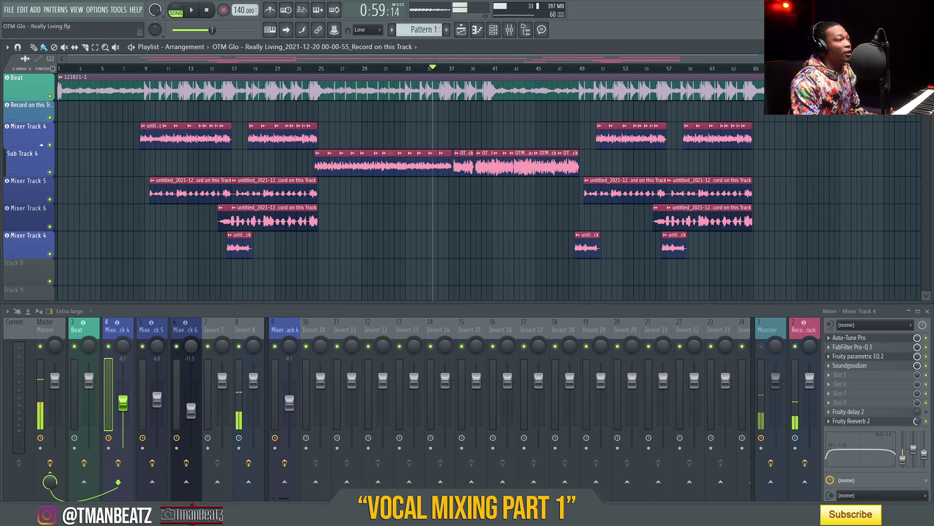
# Switch to File Explorer, look through the Recorded Music folder's older project and audio files, and minimize the window
pyautogui.press('super+e')
pyautogui.moveTo(404, 53); pyautogui.dragTo(420, 47)
pyautogui.click(310, 123)
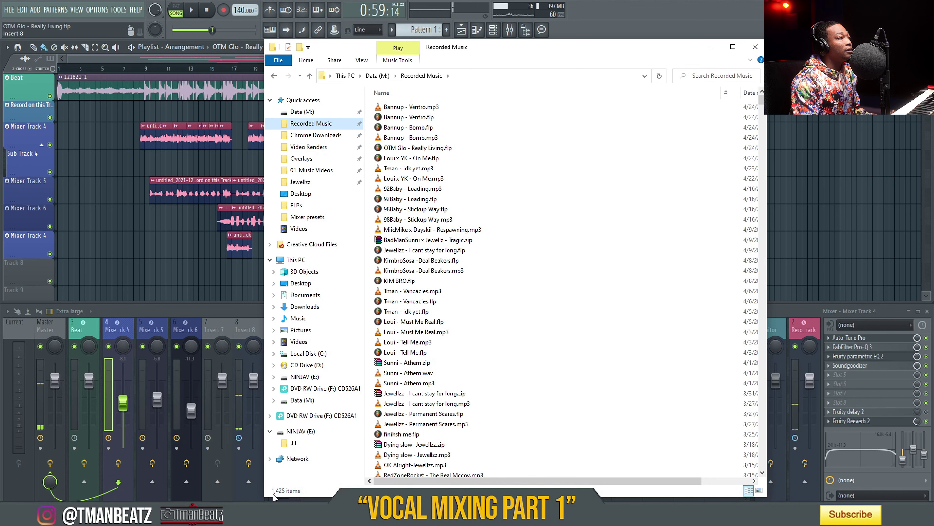
pyautogui.scroll(-17, 445, 212)
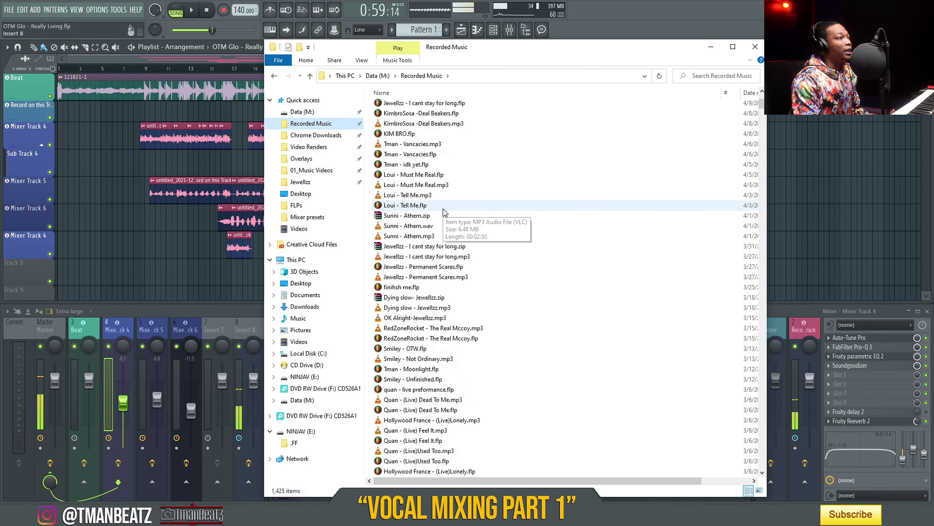
pyautogui.scroll(-8, 445, 212)
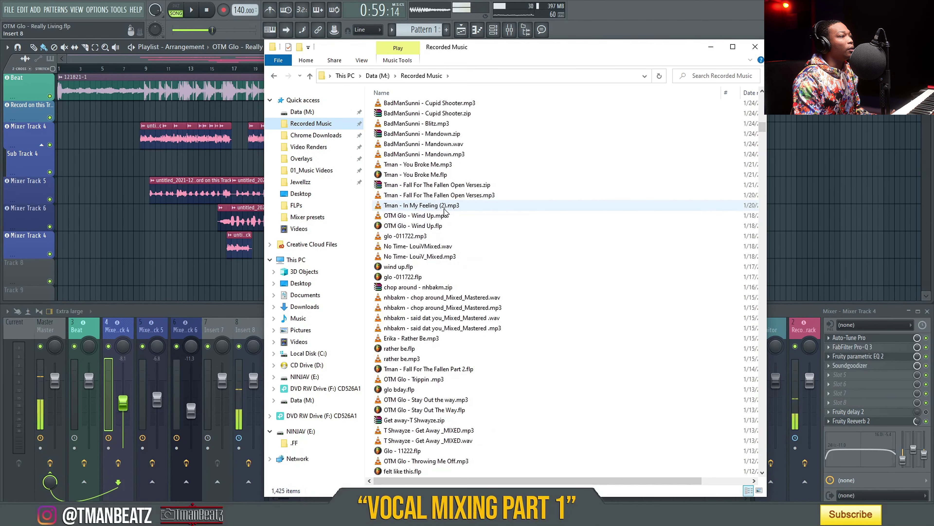
pyautogui.scroll(-3, 442, 243)
pyautogui.scroll(-14, 441, 243)
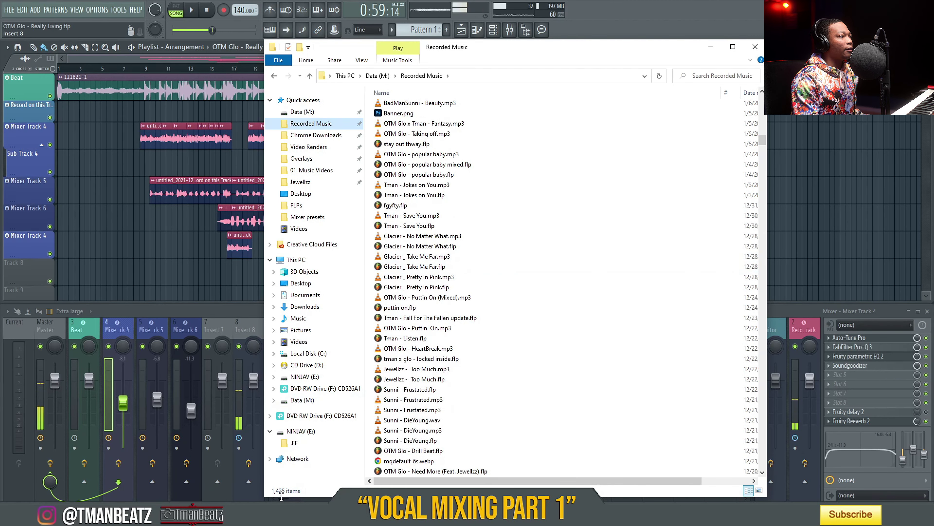
pyautogui.click(711, 46)
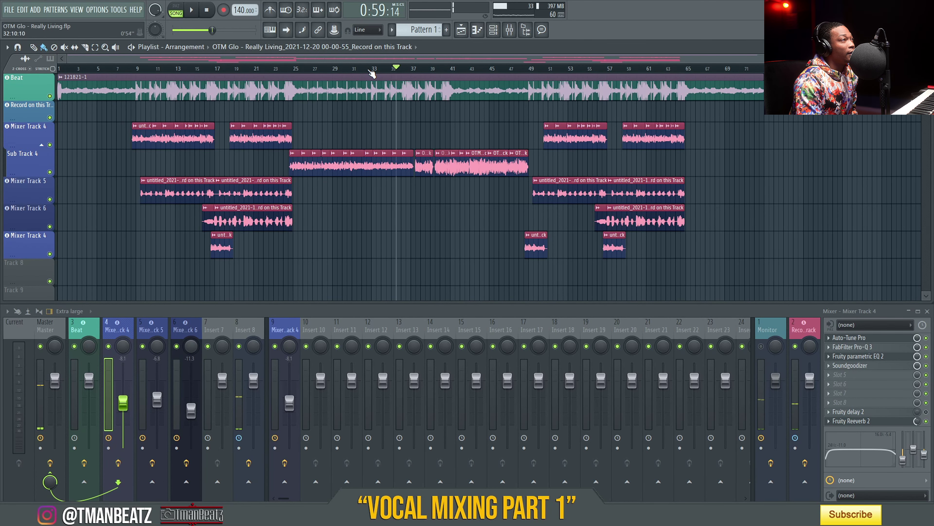
# Return the playhead to the song's start, play the full mix, and select Insert 8 in the mixer
pyautogui.click(210, 14)
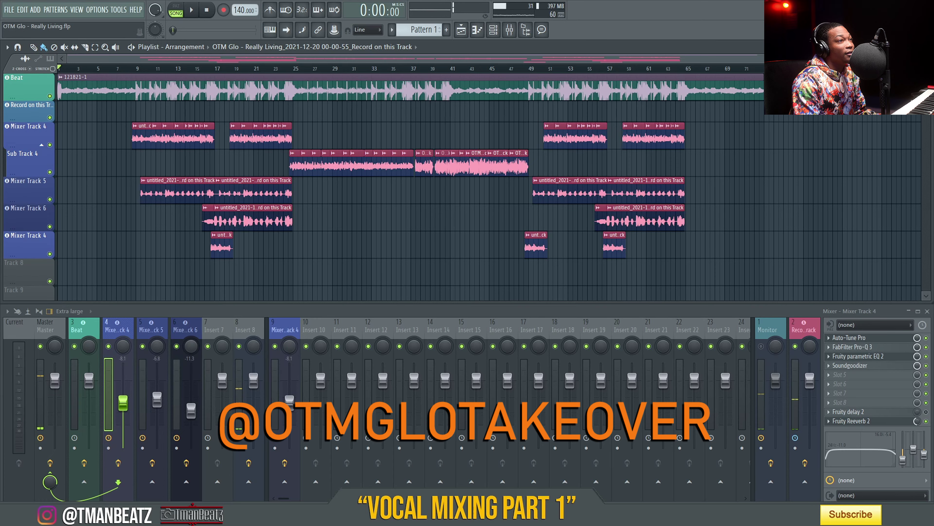
pyautogui.scroll(1, 104, 74)
pyautogui.scroll(1, 407, 54)
pyautogui.press('space')
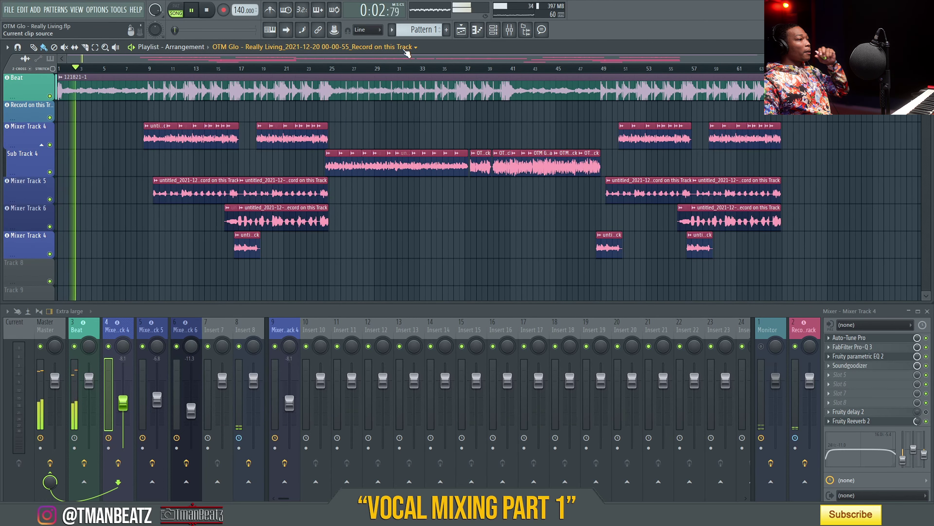
pyautogui.click(240, 337)
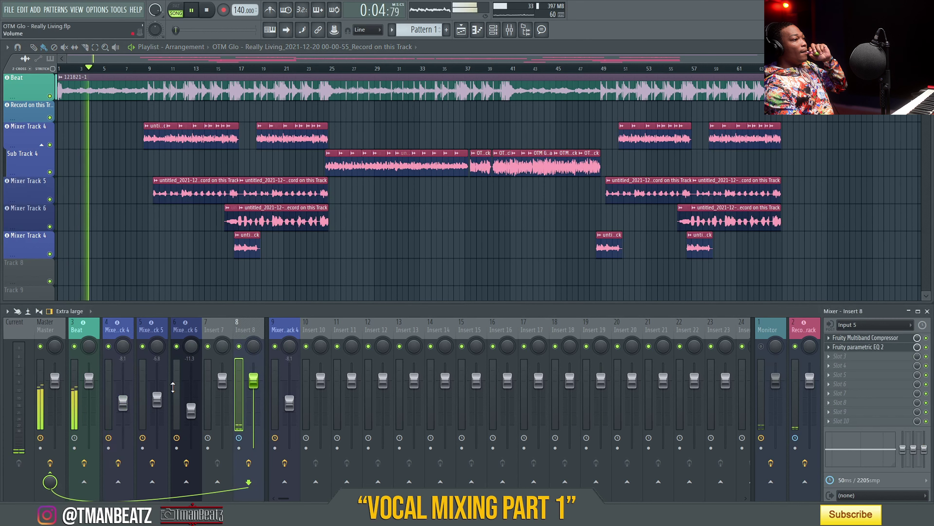